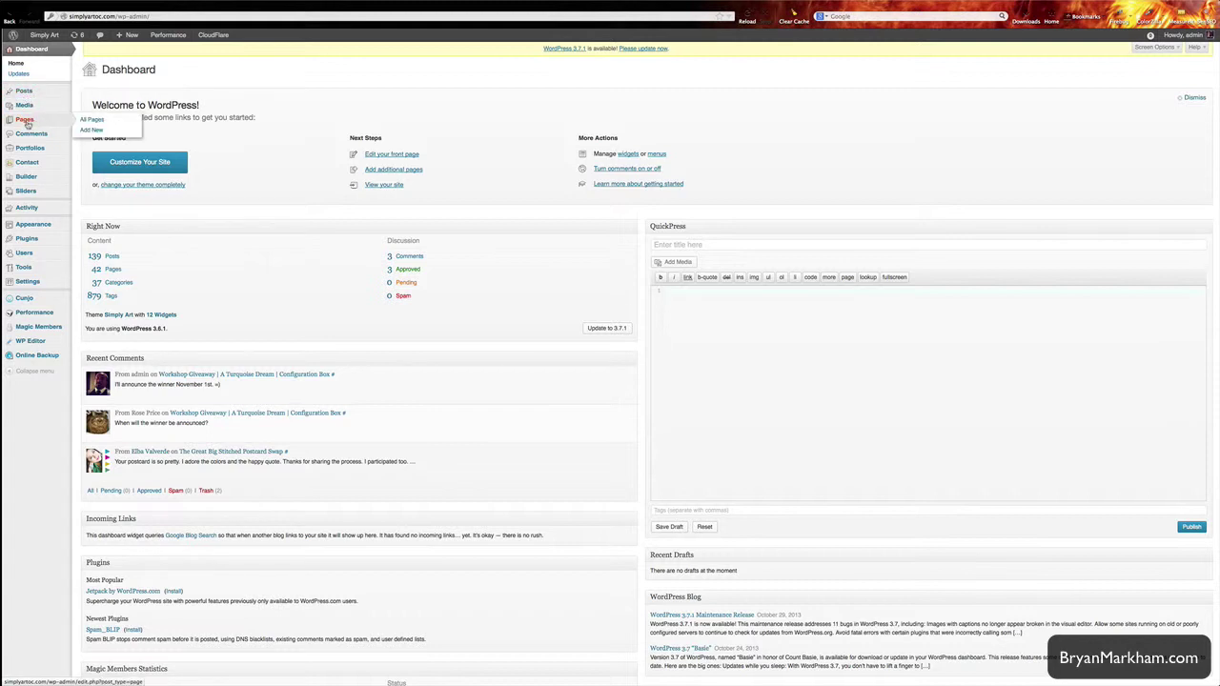
- Go from the All Pages list to a blank Add New Page editor
click(30, 124)
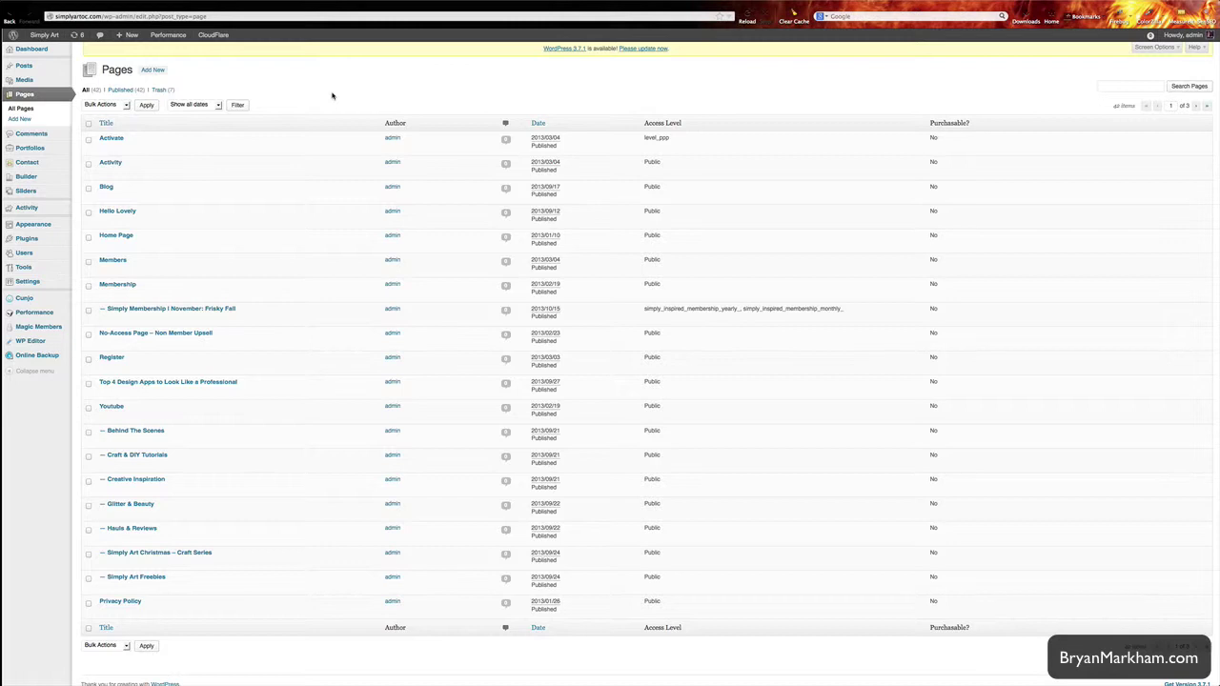
click(27, 122)
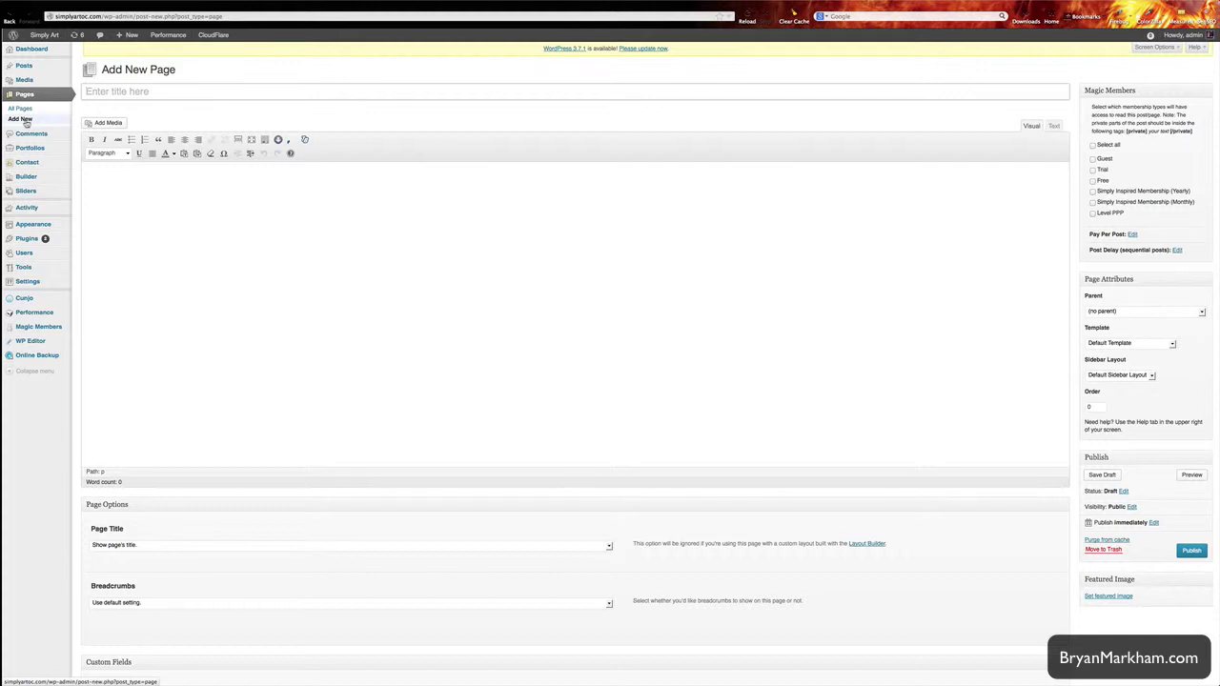
- Title the new page 'Purchase Page 1' and let the draft save
text(Purchase Page 1)
key(super+a)
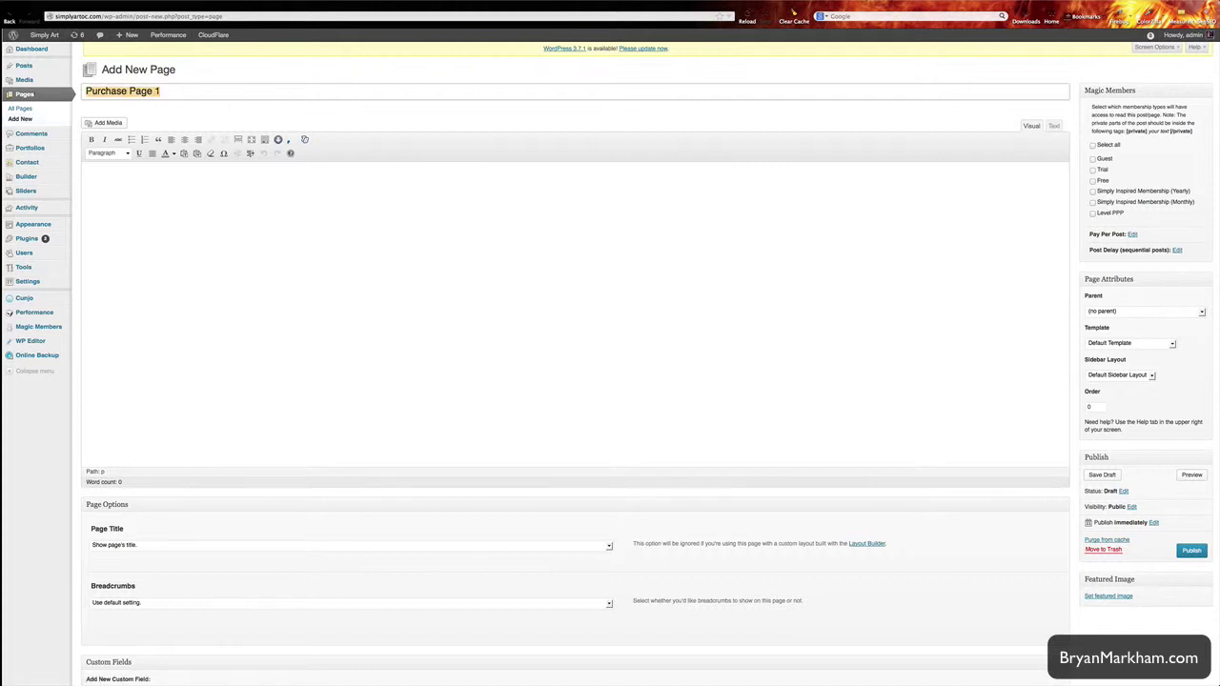
click(303, 120)
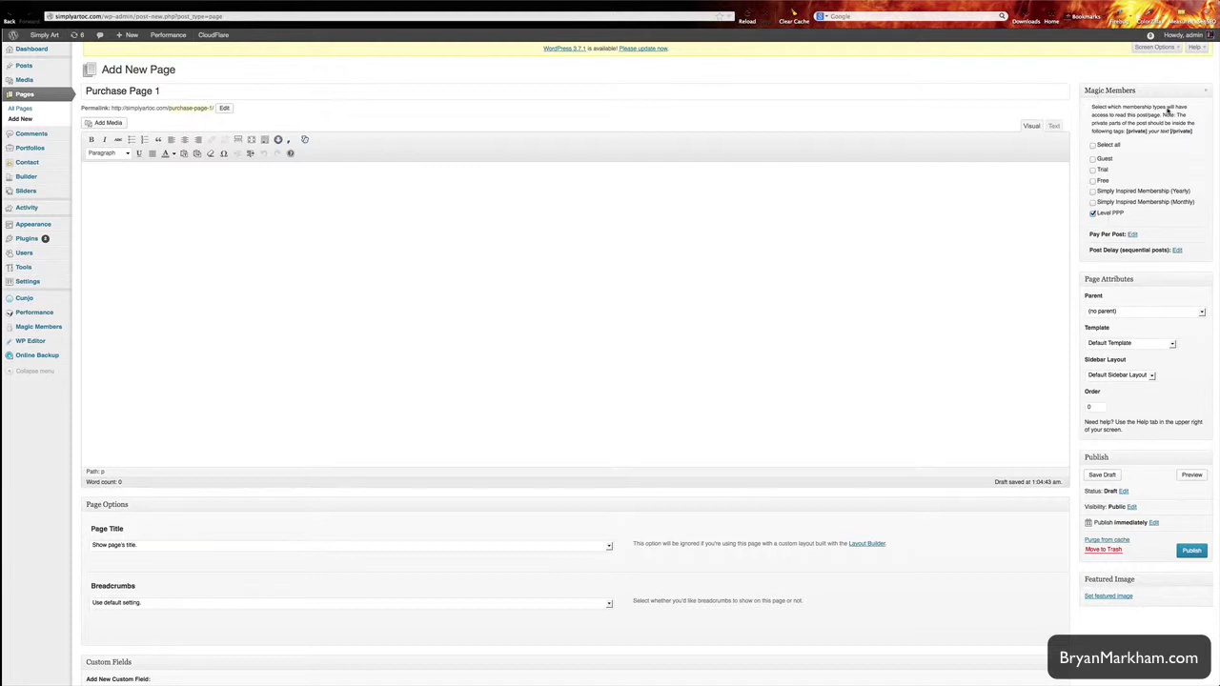
- Set Pay Per Post purchasable to Yes and allow the Paypal Standard module
click(1132, 234)
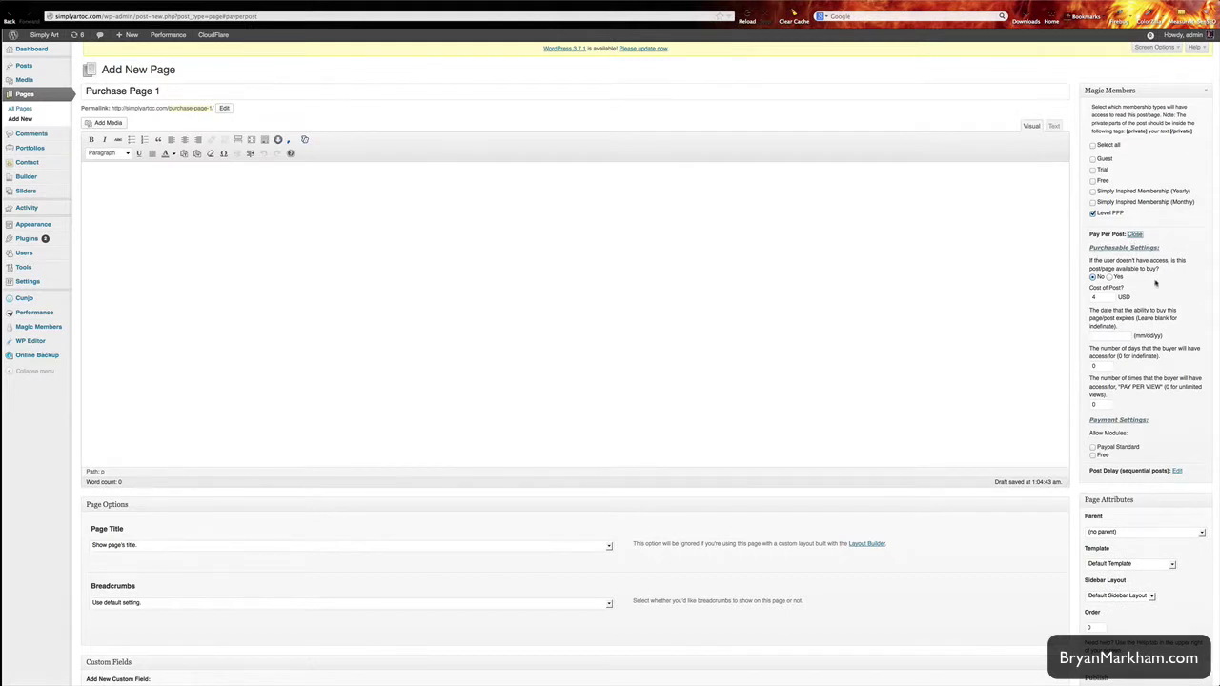
click(1110, 277)
click(1093, 446)
scroll(1170, 411, down, 1)
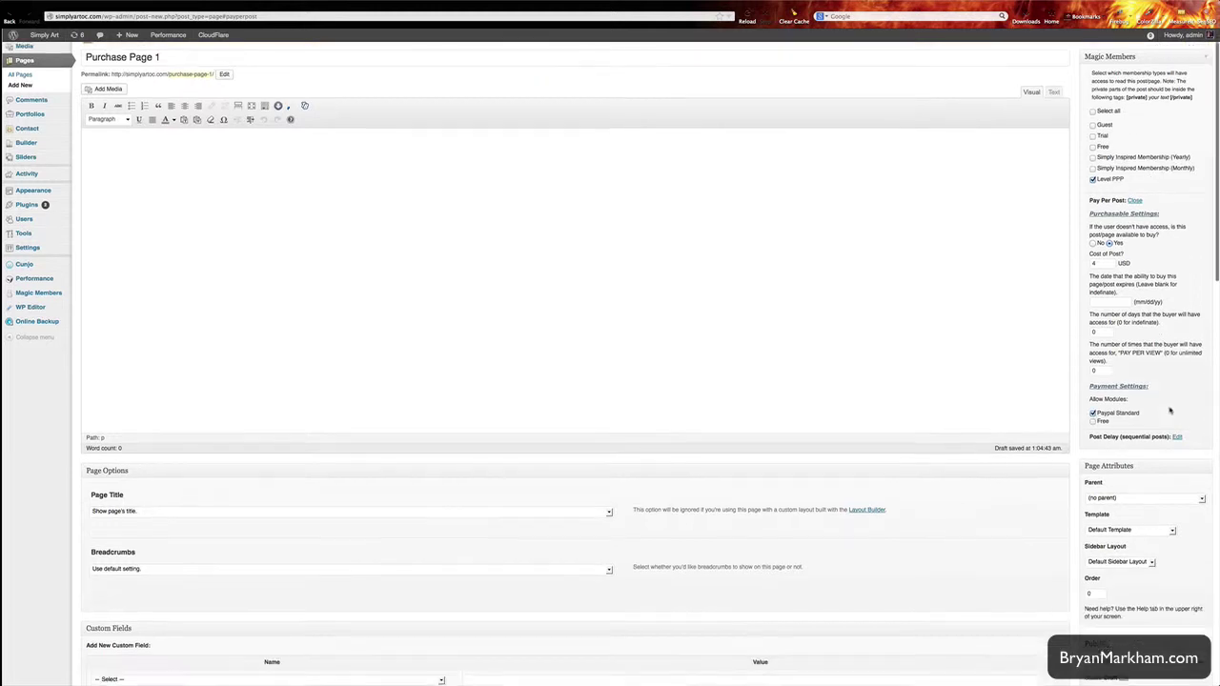
scroll(1148, 410, down, 2)
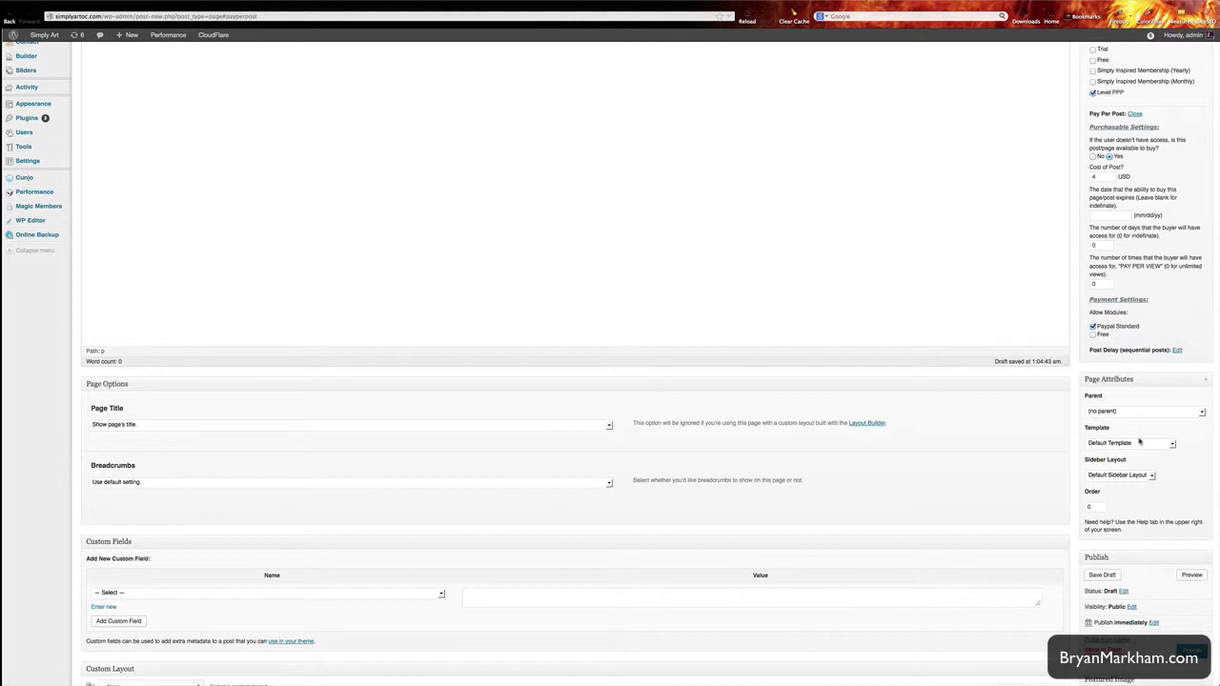
scroll(1157, 449, up, 3)
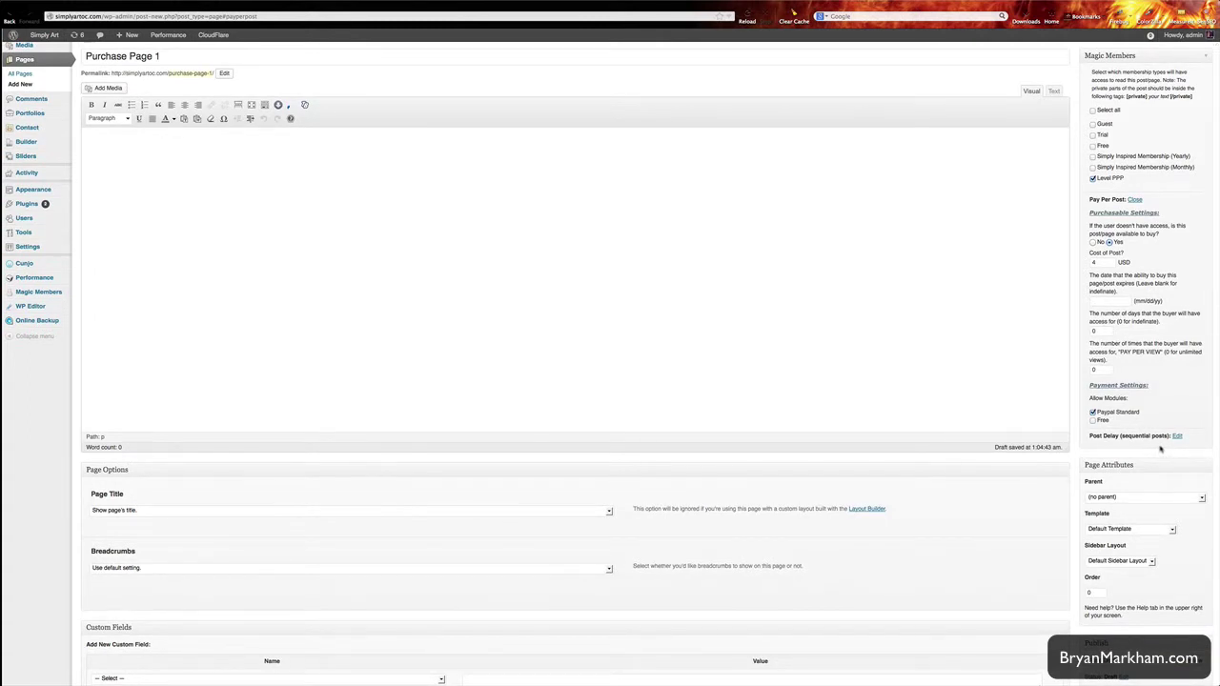
scroll(1160, 448, up, 2)
- Insert [private][/private] tags in the page body, splitting them onto separate lines
scroll(708, 301, up, 2)
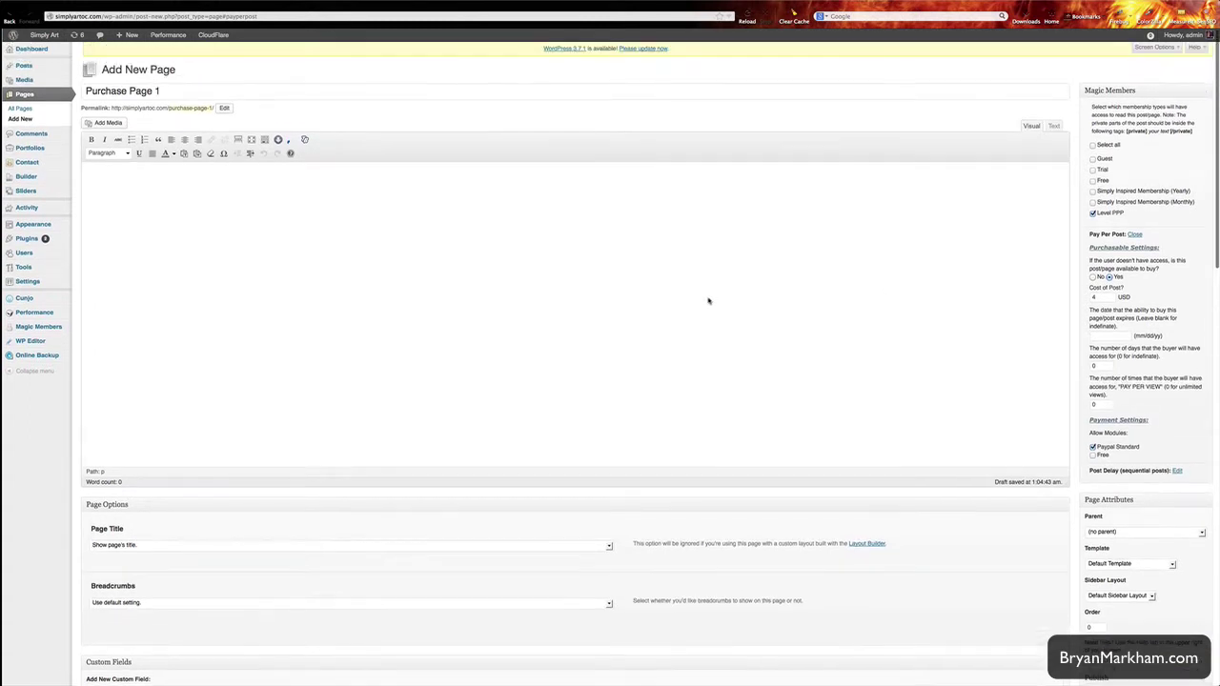
click(487, 277)
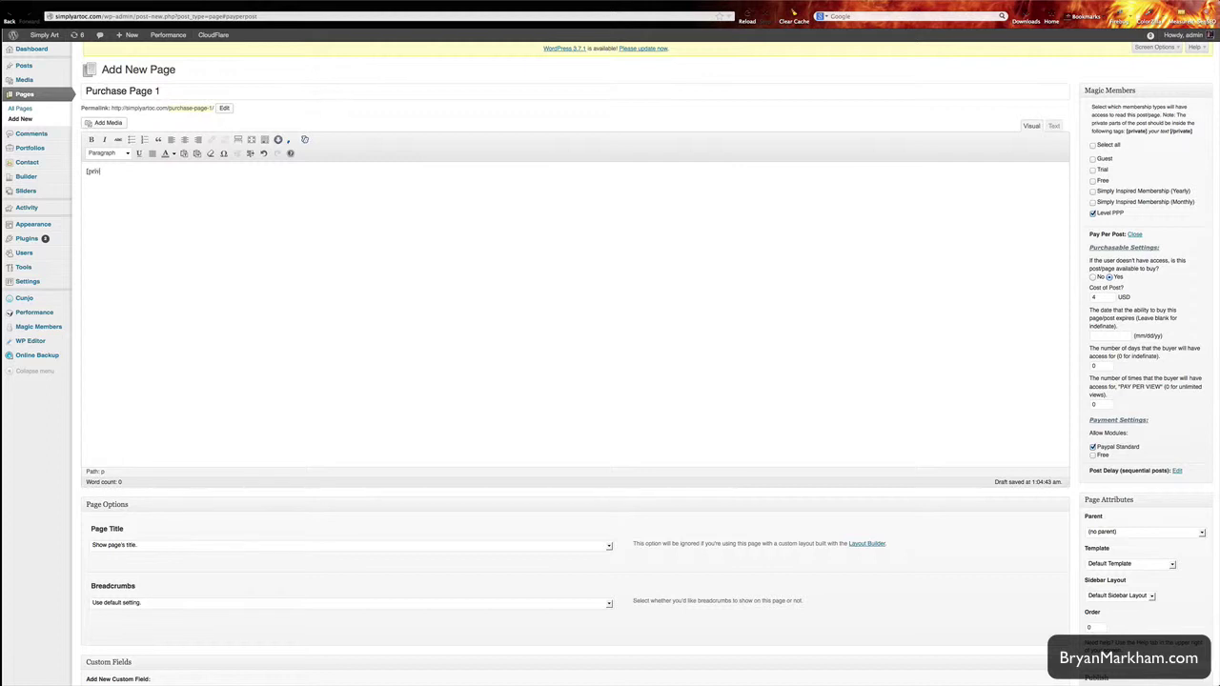
text(ate][/private)
click(110, 171)
key(Return)
key(Return)
- In the Text view, write 'Here Is the private content' between the private tags
click(1053, 125)
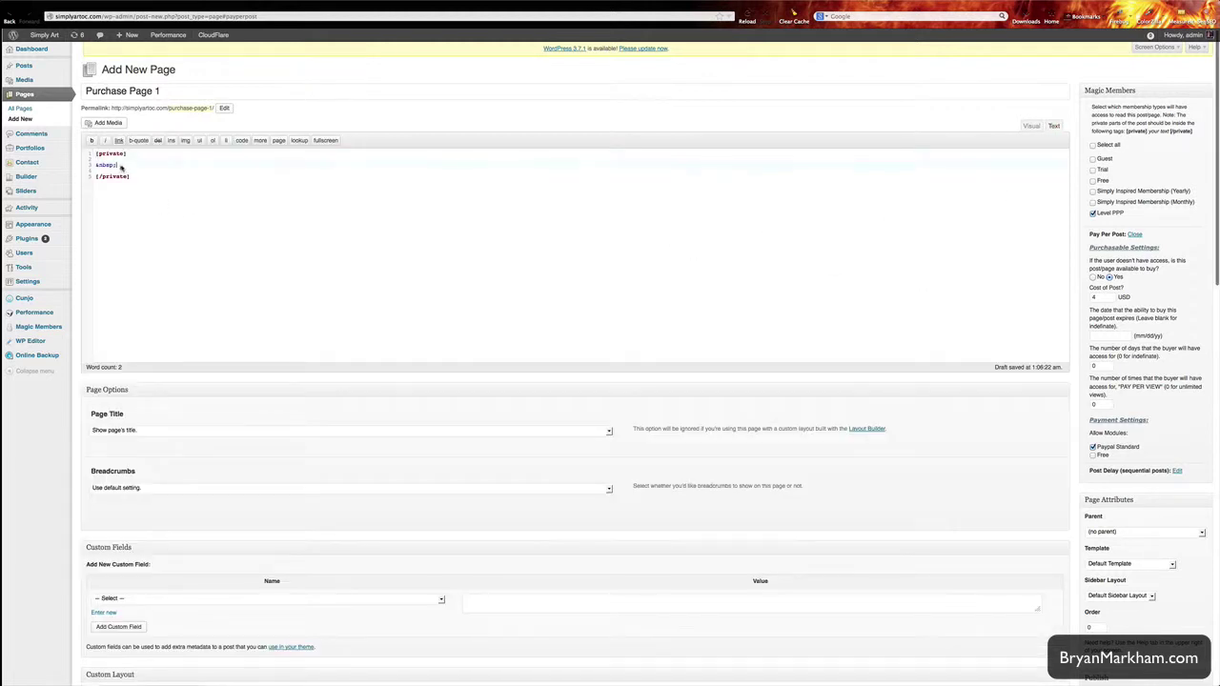
drag(121, 167, 94, 166)
text(Here Is the private)
key(BackSpace)
key(BackSpace)
key(BackSpace)
key(BackSpace)
text(ivate cons)
key(BackSpace)
text(tent)
- Add a 'Teaser content' line above the private block and copy the whole body
click(96, 154)
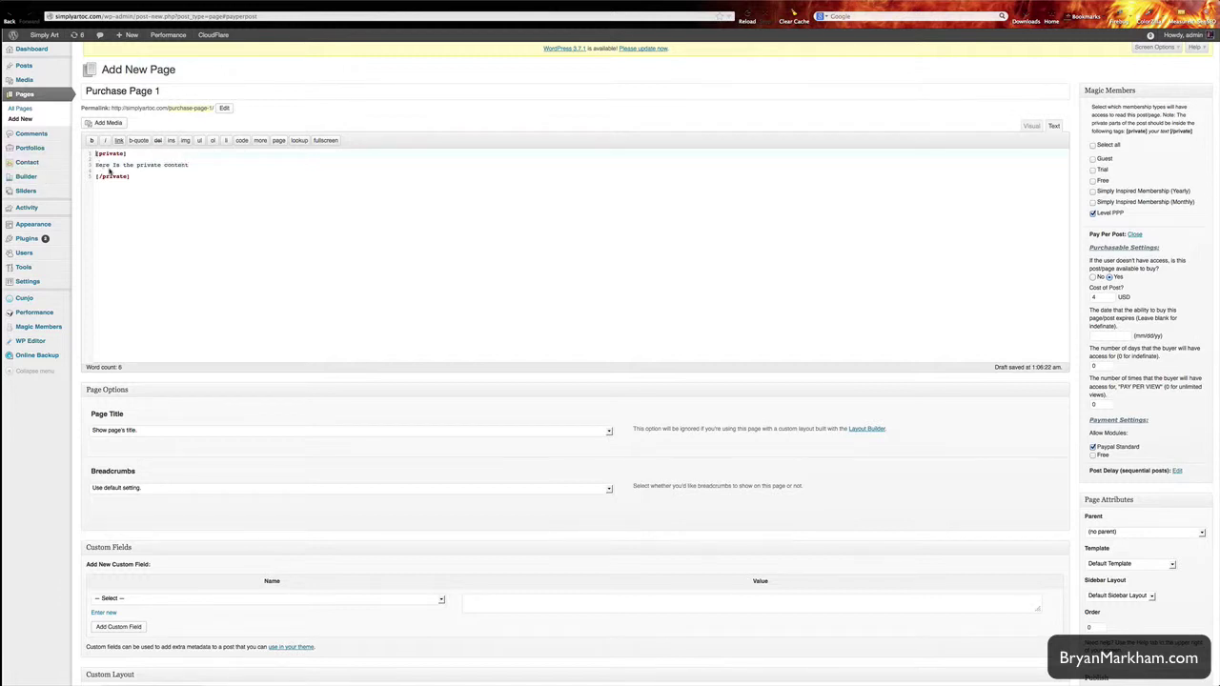
key(Return)
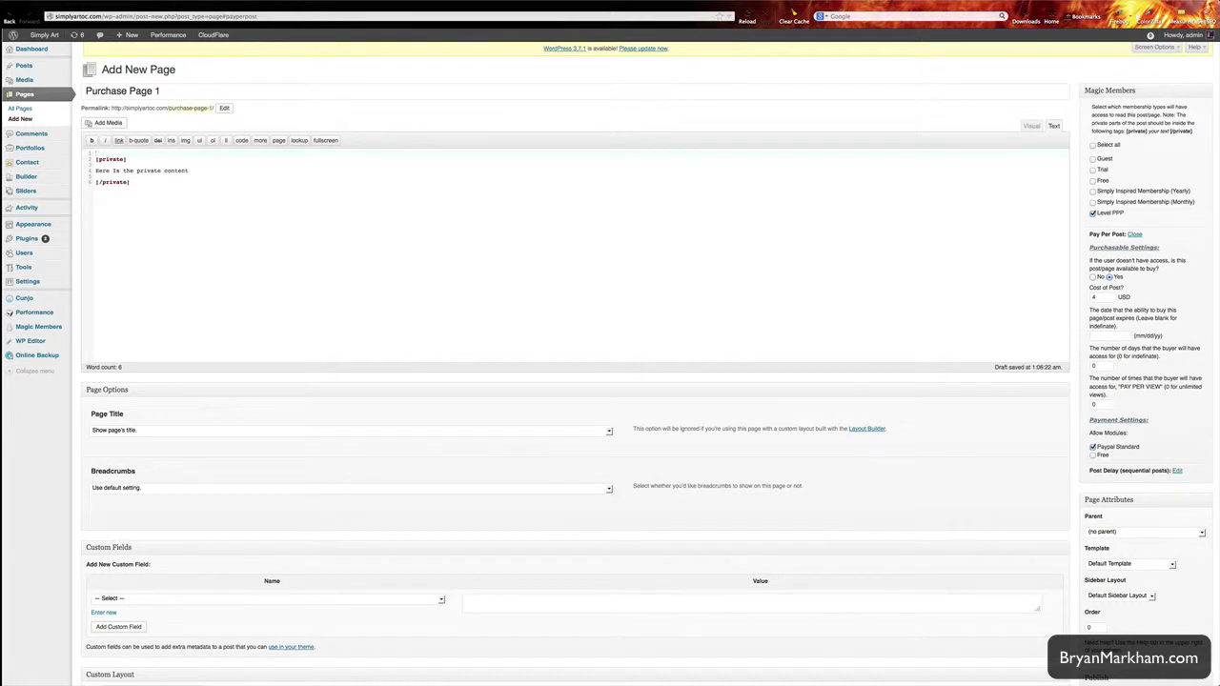
text(es)
text(ser con)
text(tent)
key(Return)
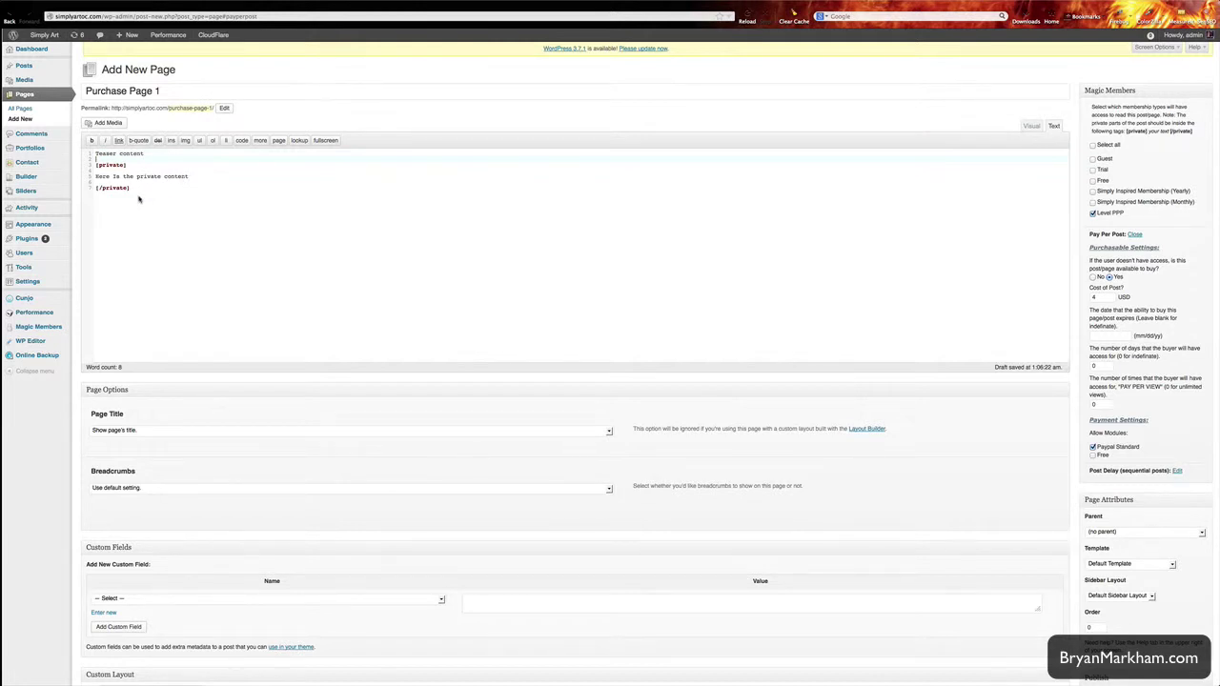
click(87, 171)
drag(87, 165, 88, 150)
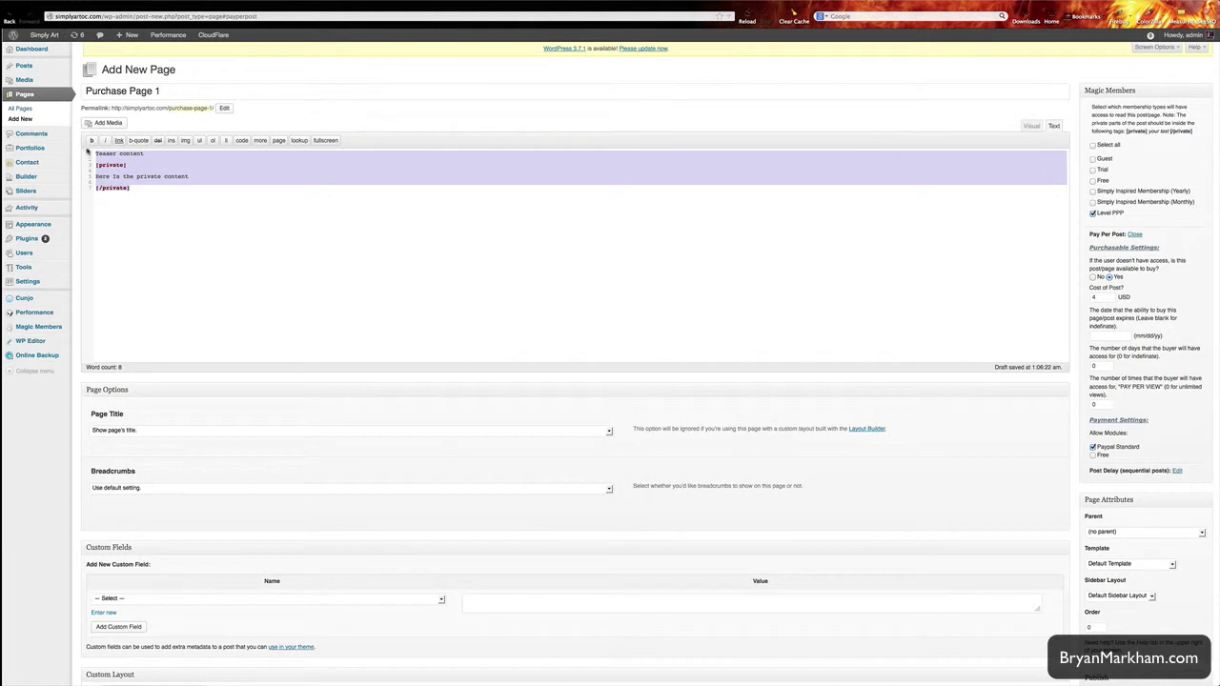
click(148, 156)
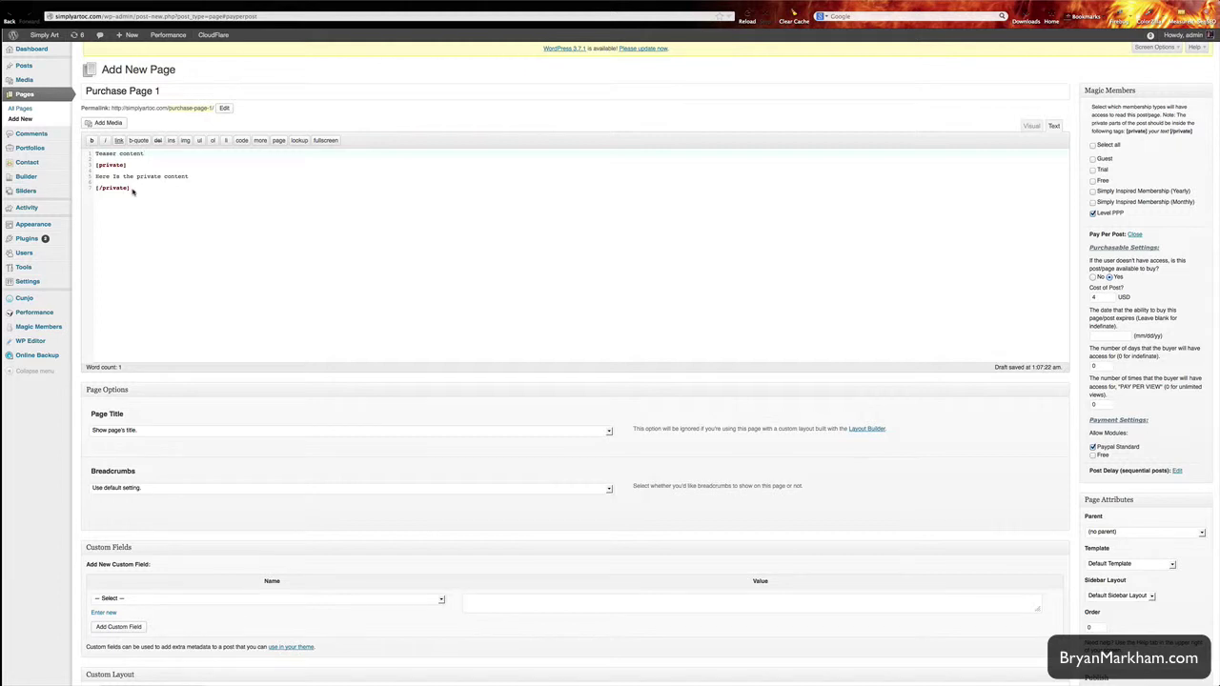
drag(132, 192, 88, 155)
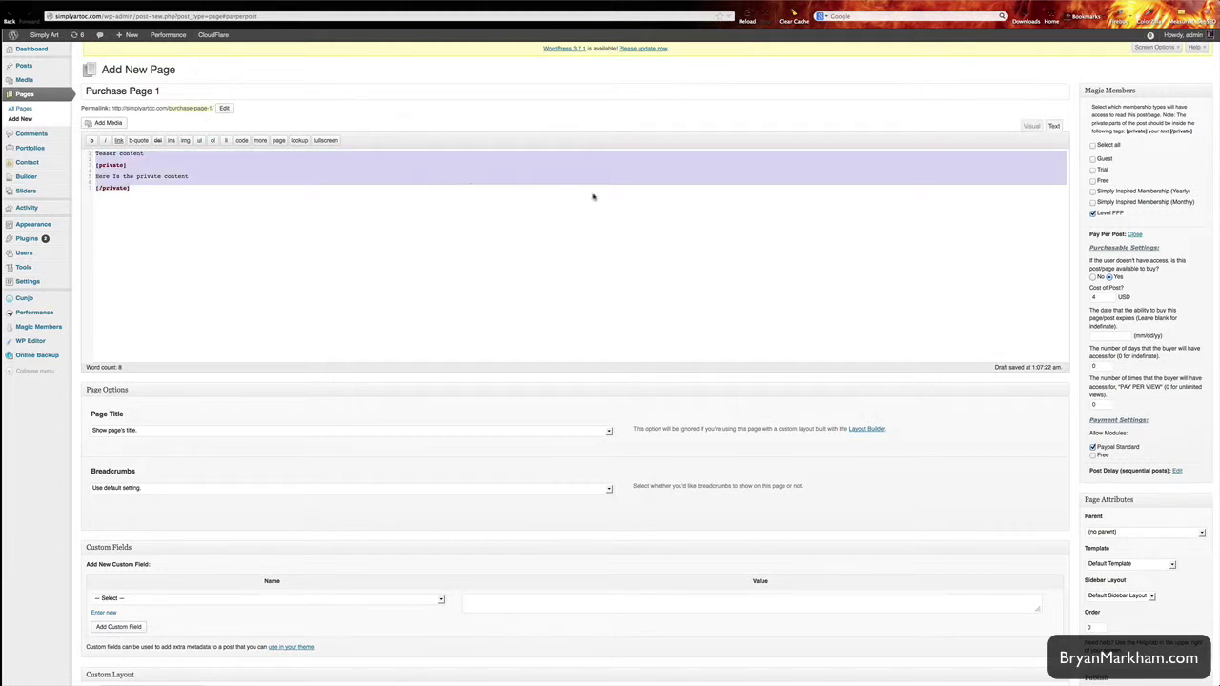
scroll(996, 384, down, 3)
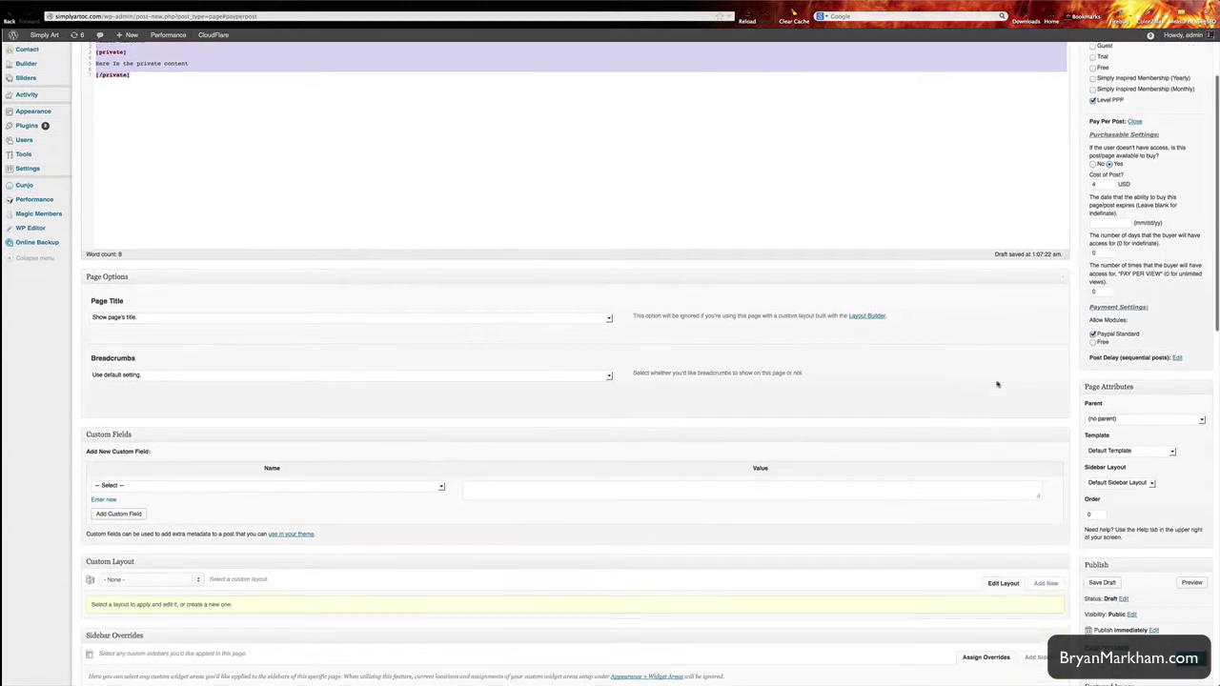
scroll(997, 384, down, 5)
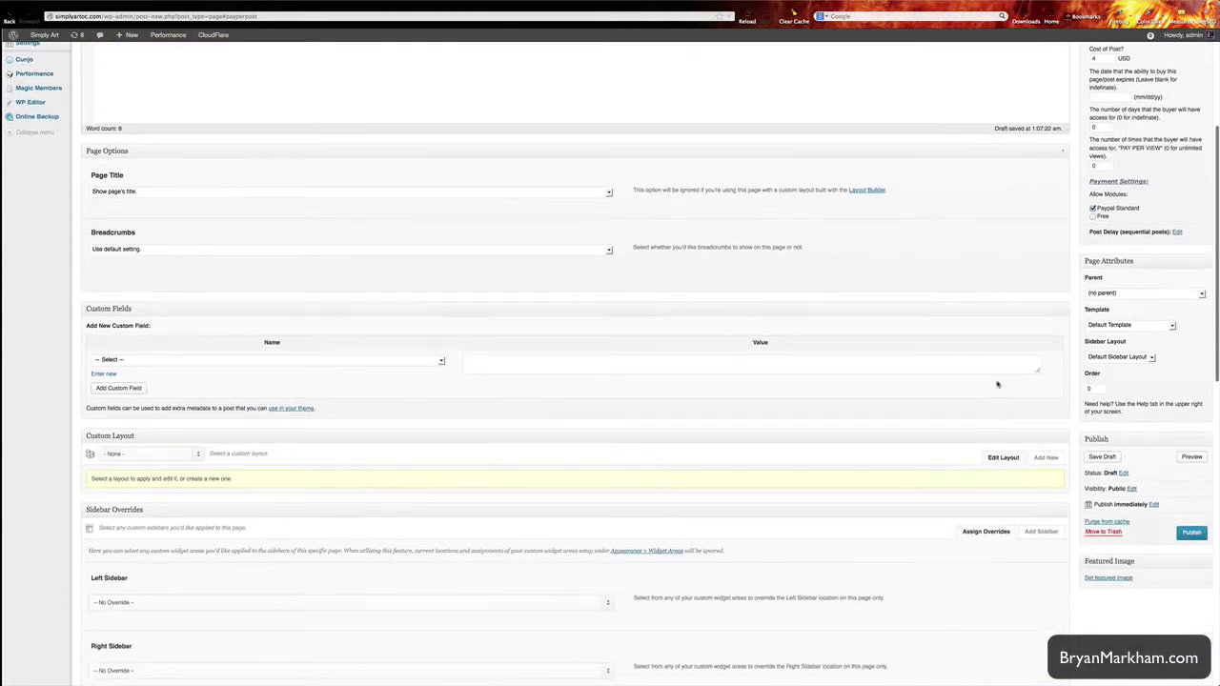
scroll(996, 384, down, 1)
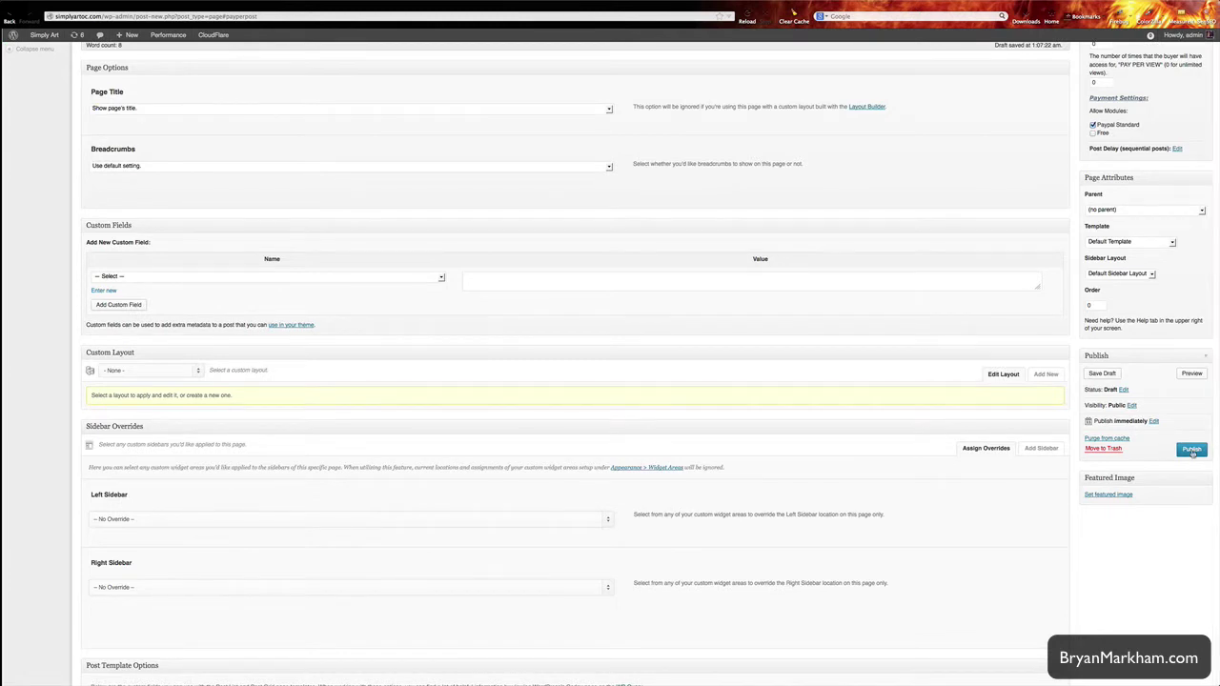
- Publish Purchase Page 1 and start a new page titled 'Purchase Page 2'
click(1191, 452)
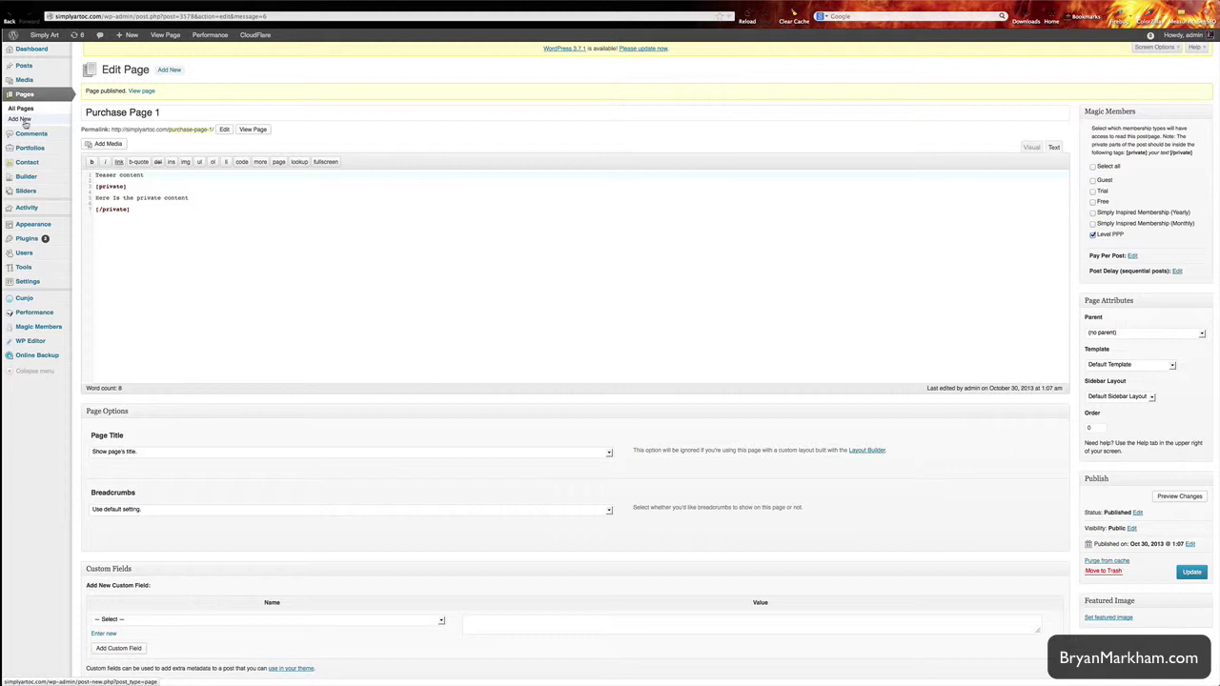
click(25, 123)
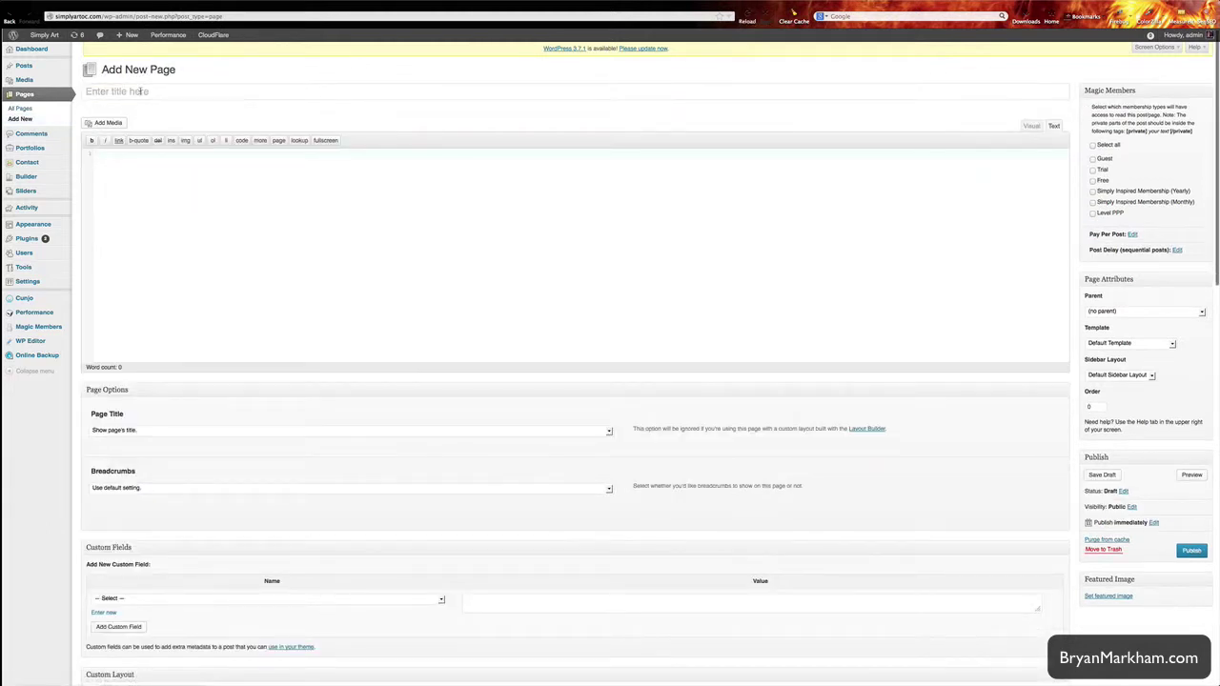
click(139, 92)
text(Purchase Page 2)
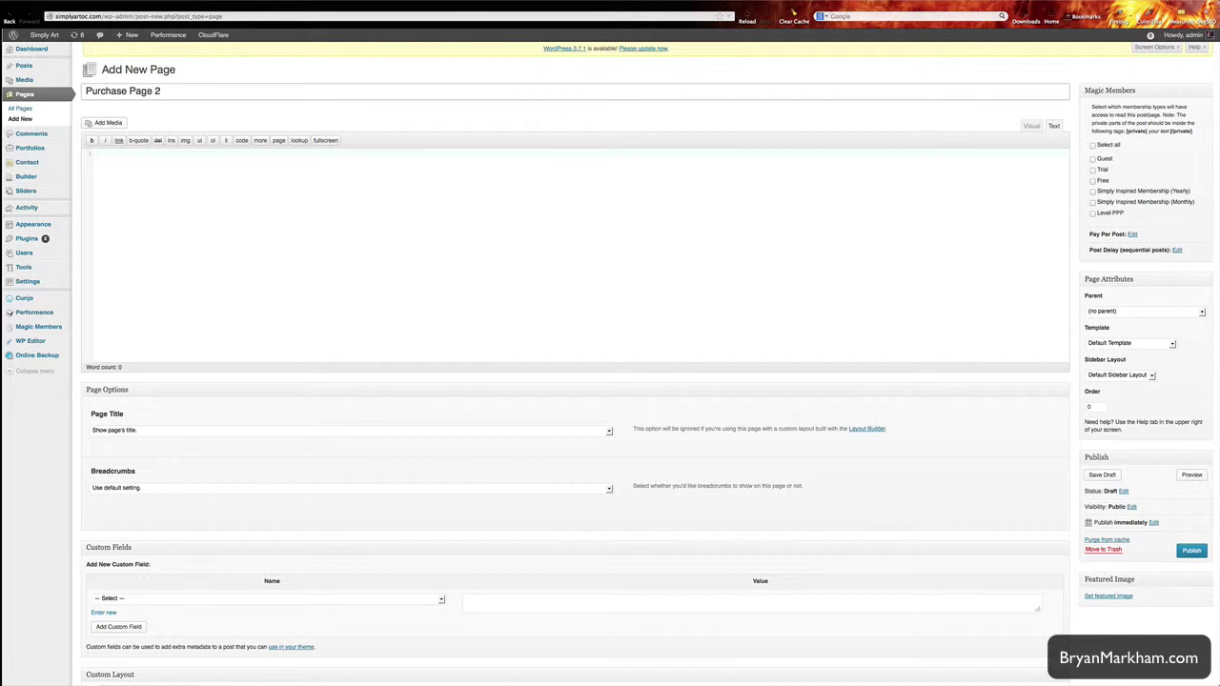
- Paste the teaser and private content into the body and append '2' to Teaser content
click(162, 179)
text(Teaser content [private] Here is the private content [/private])
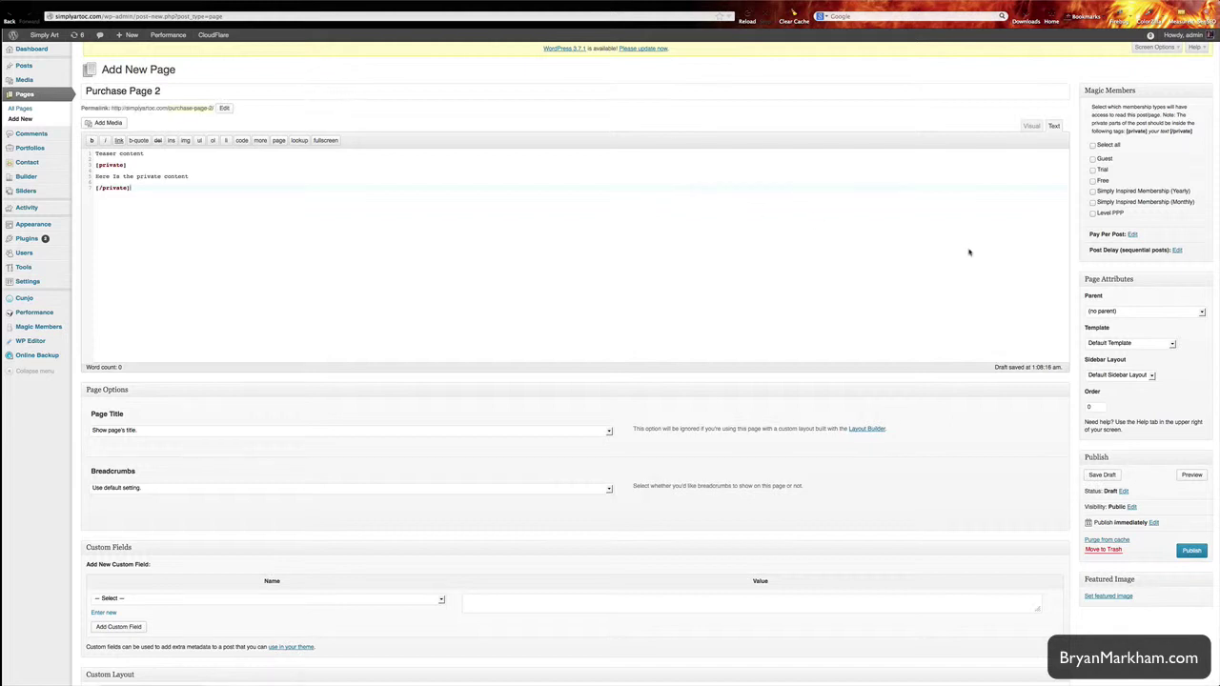
click(193, 155)
text(2)
- Restrict it to Level PPP, make it purchasable via Paypal Standard, and publish
click(1093, 213)
click(1133, 235)
click(1110, 277)
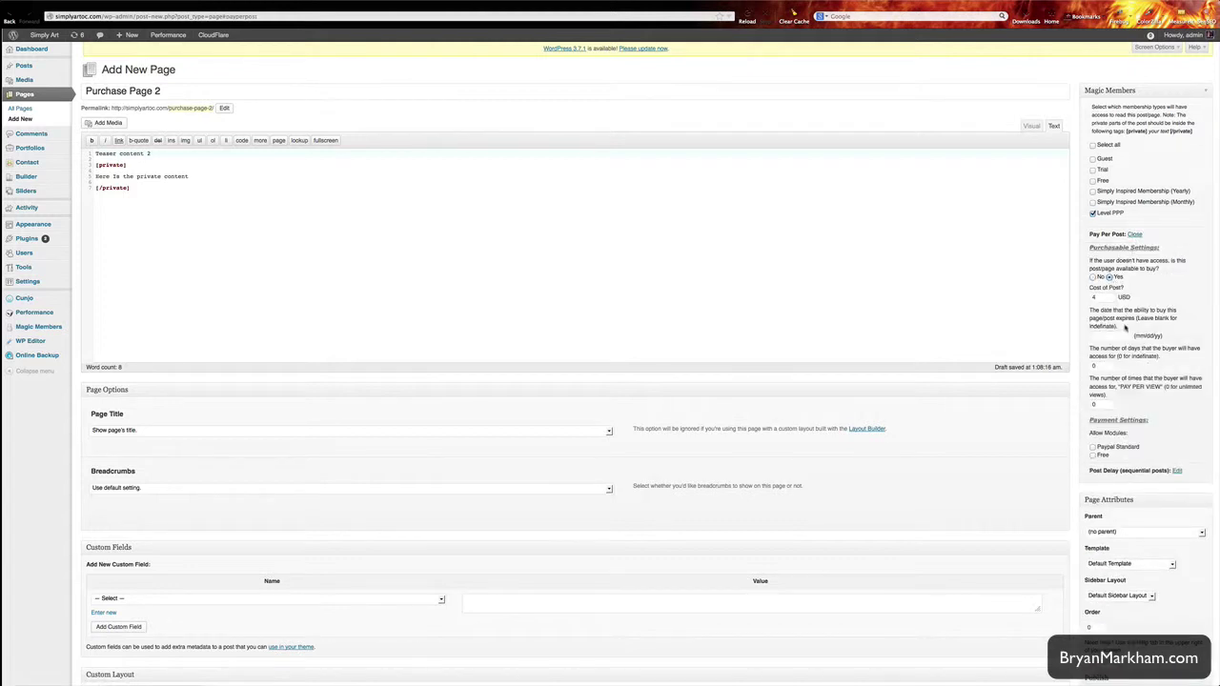
click(1093, 447)
scroll(1157, 436, down, 1)
scroll(1157, 436, down, 3)
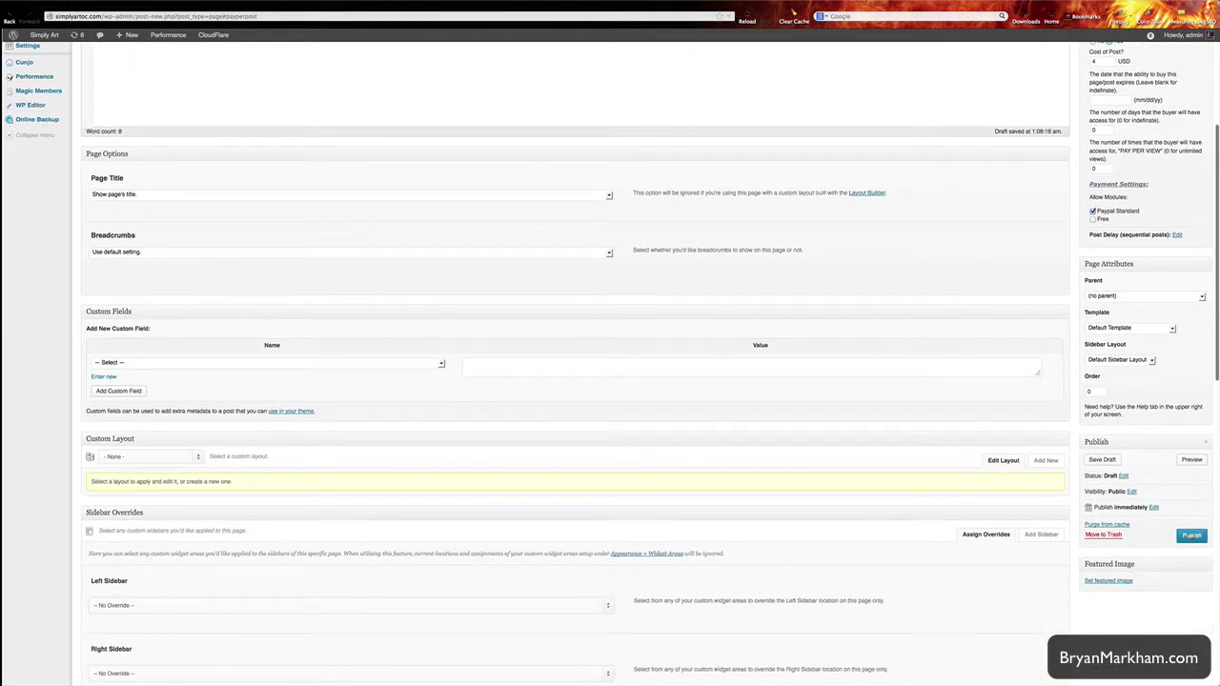
click(1191, 536)
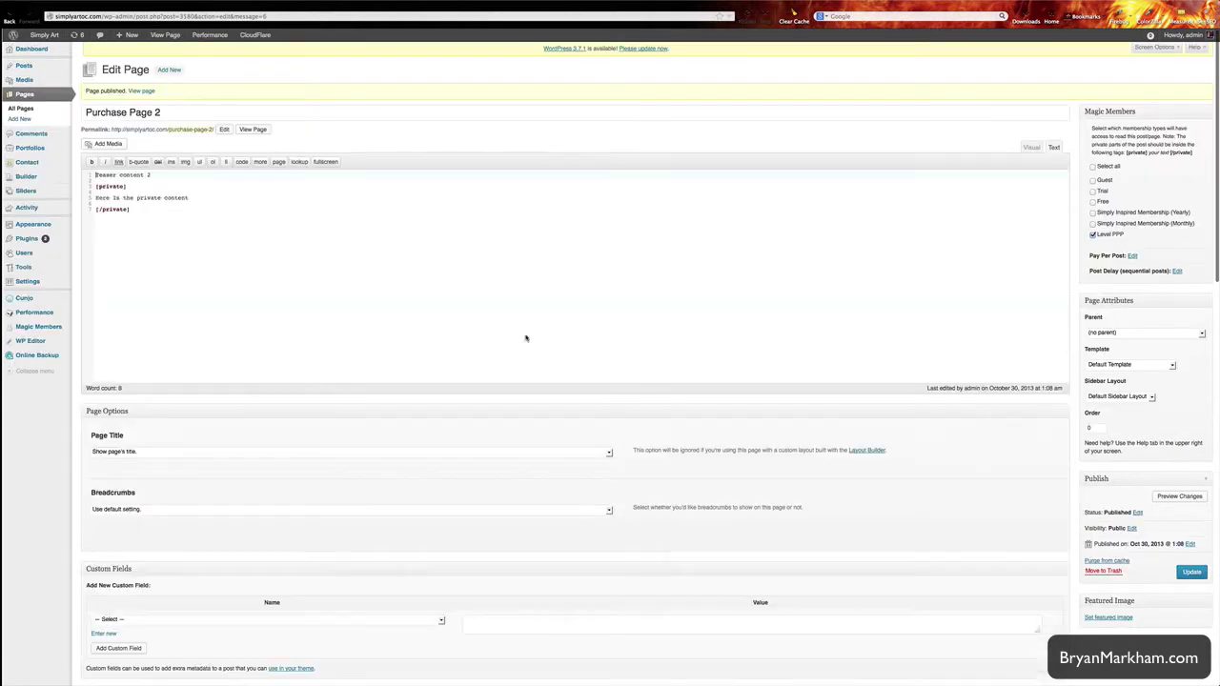
- Create a new page 'Purchase Page 3' with the pasted body and a '3' appended
click(13, 119)
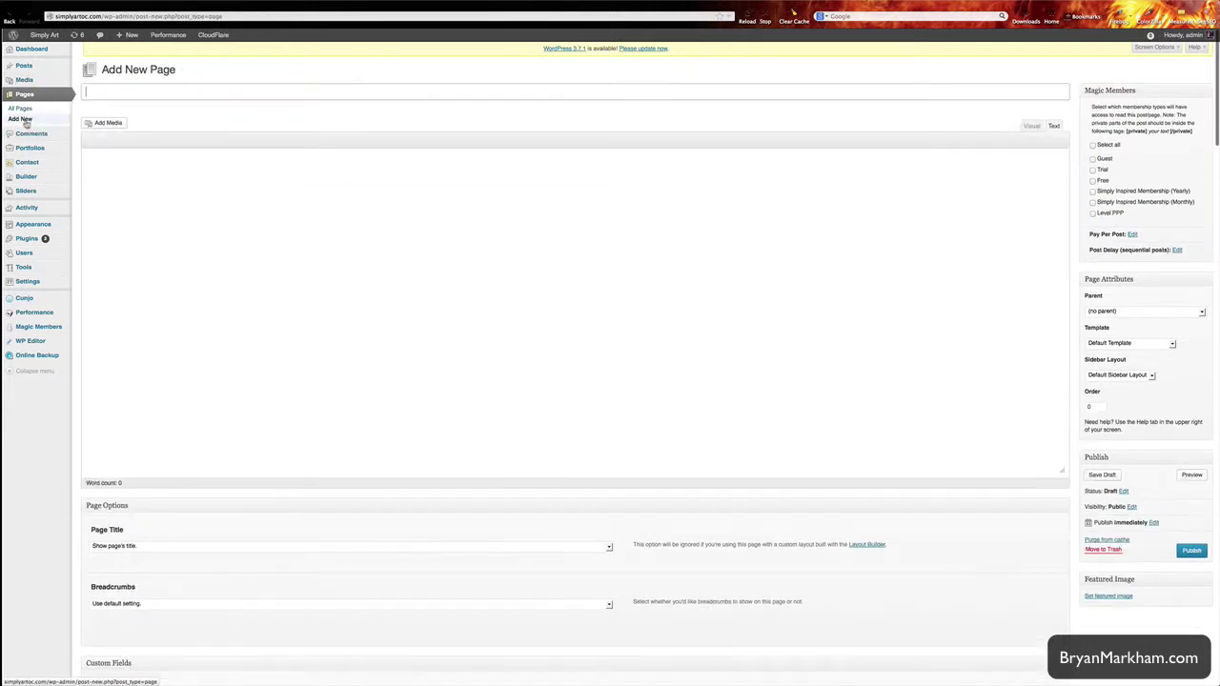
click(107, 91)
text(Purcha)
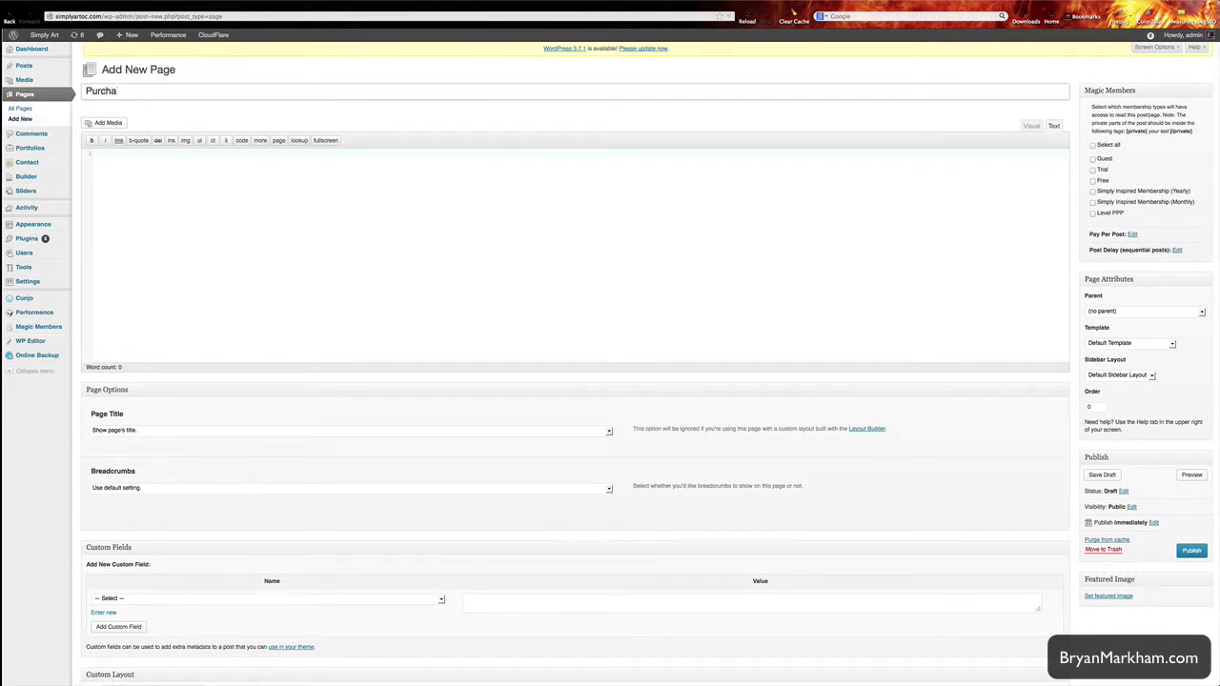
text(se Page 3)
click(106, 171)
text(Teaser content [private] Here is the private content [/private])
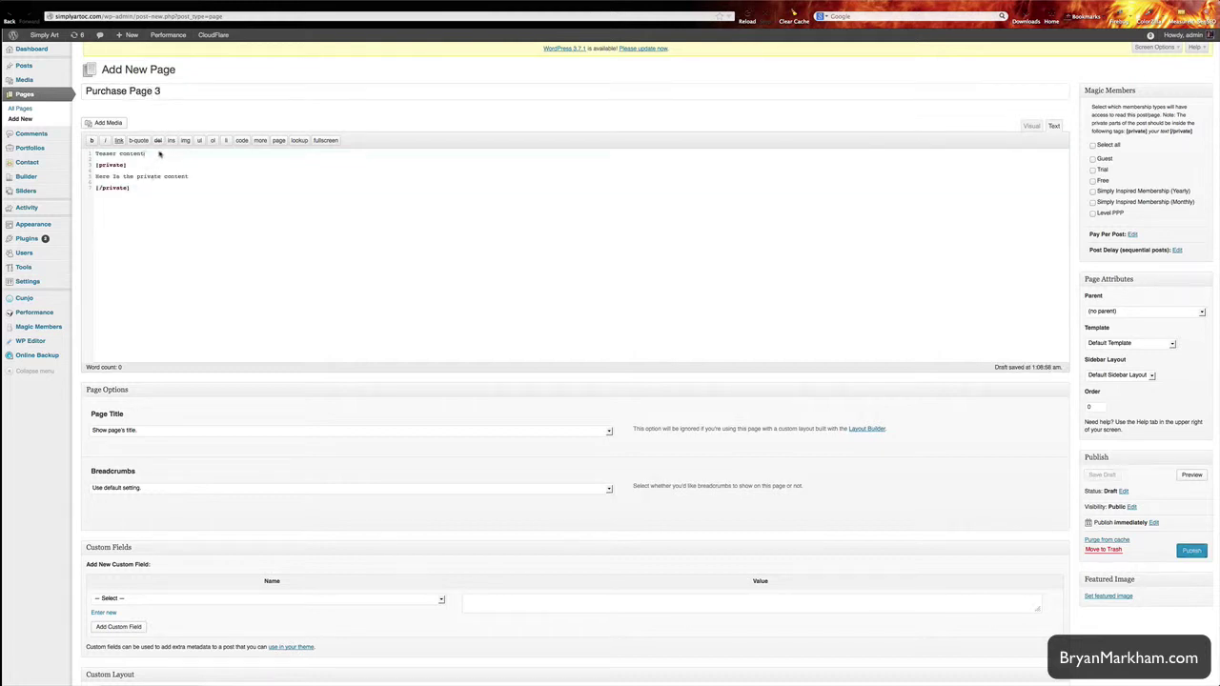
text(3)
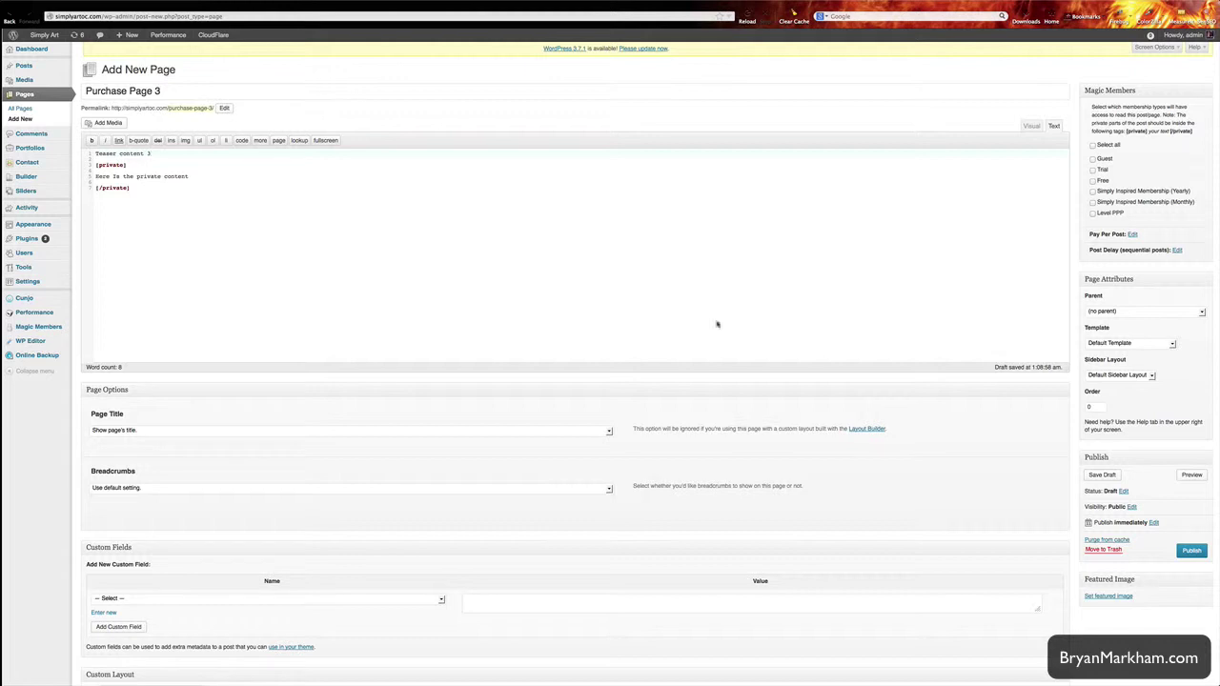
- Restrict it to Level PPP, make it buyable via Paypal Standard, and publish it
click(1093, 213)
click(1133, 235)
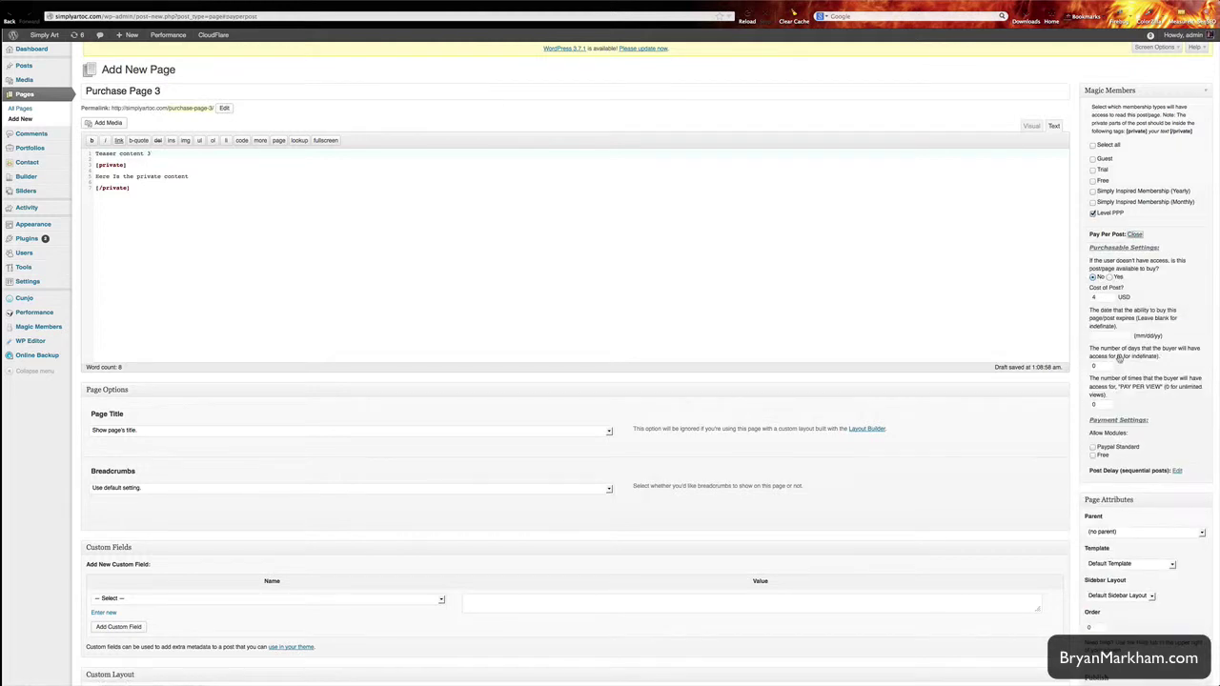
click(1109, 276)
scroll(1130, 361, down, 1)
click(1093, 407)
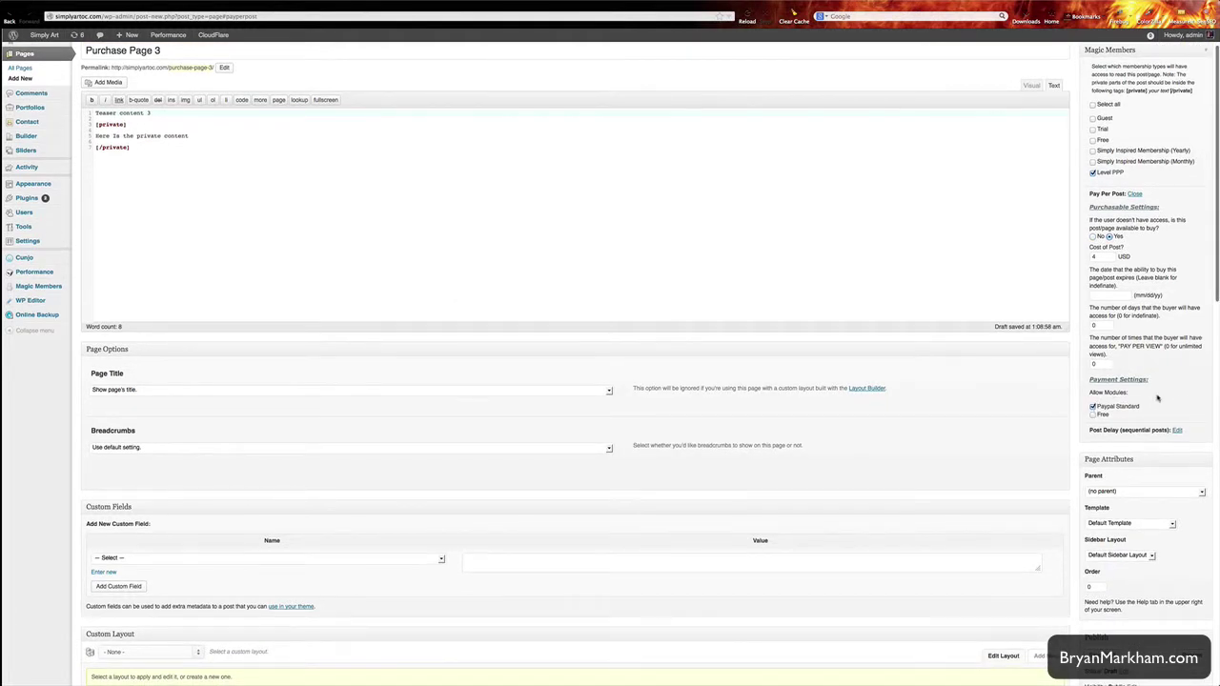
scroll(1158, 398, down, 2)
scroll(1115, 508, down, 1)
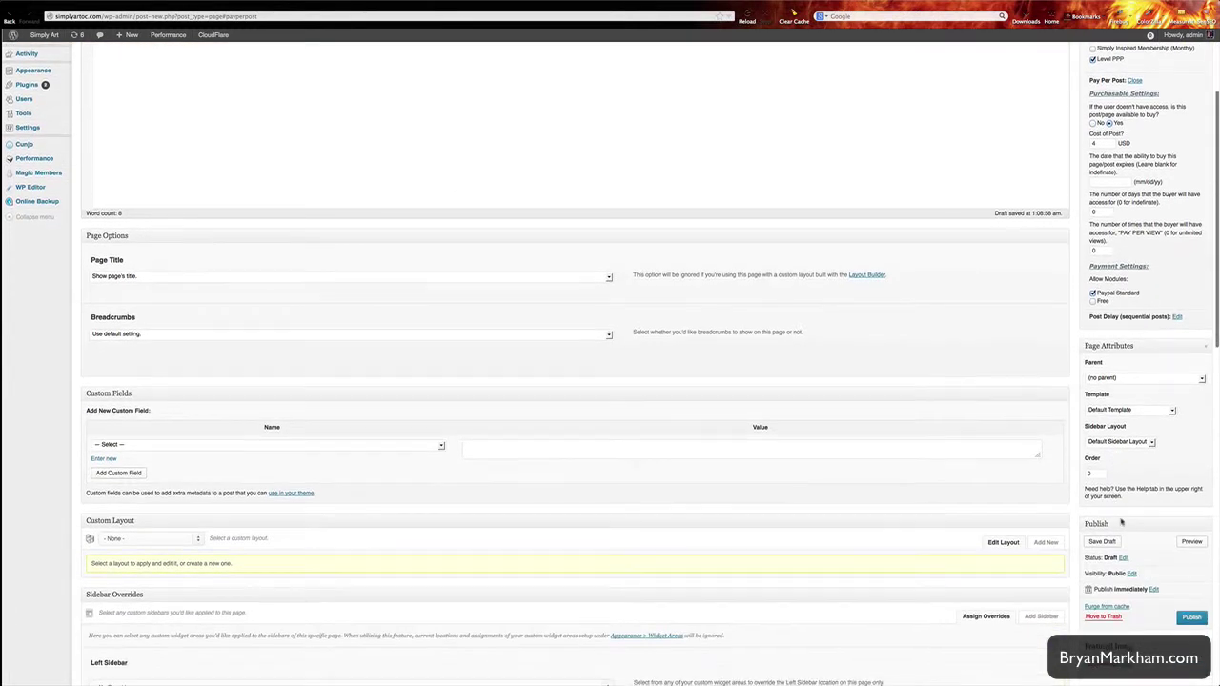
click(1191, 617)
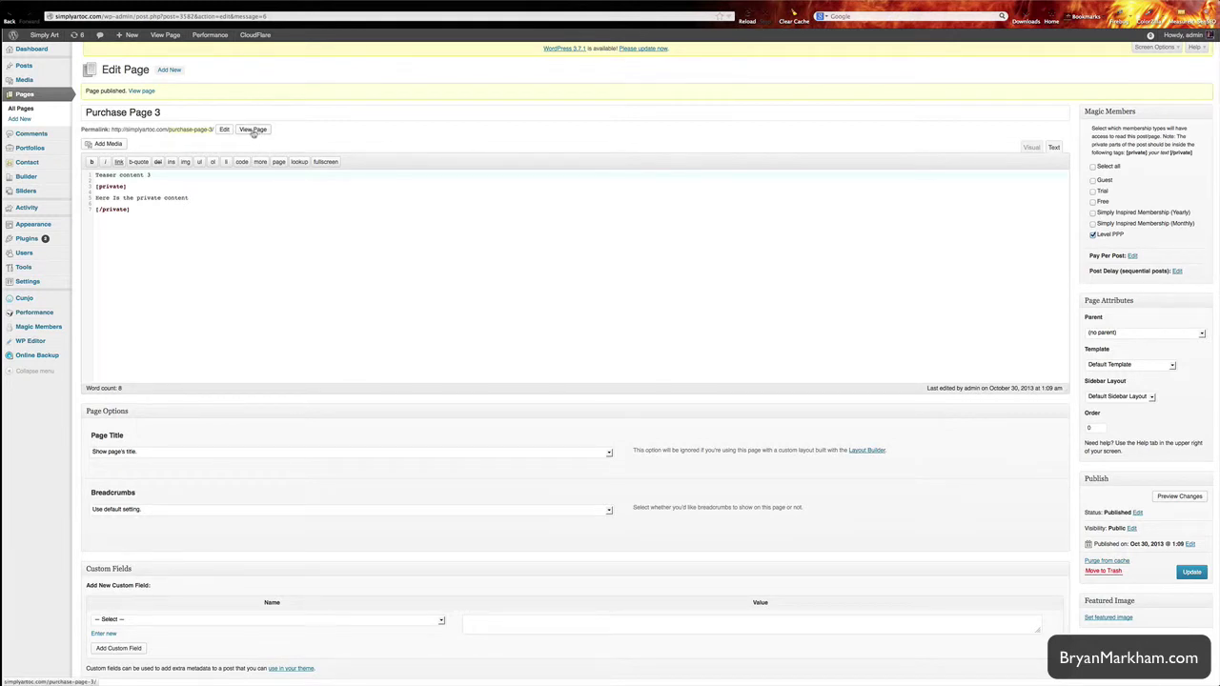
- View Purchase Page 3 on the live site and compare it with the logged-out view
click(254, 130)
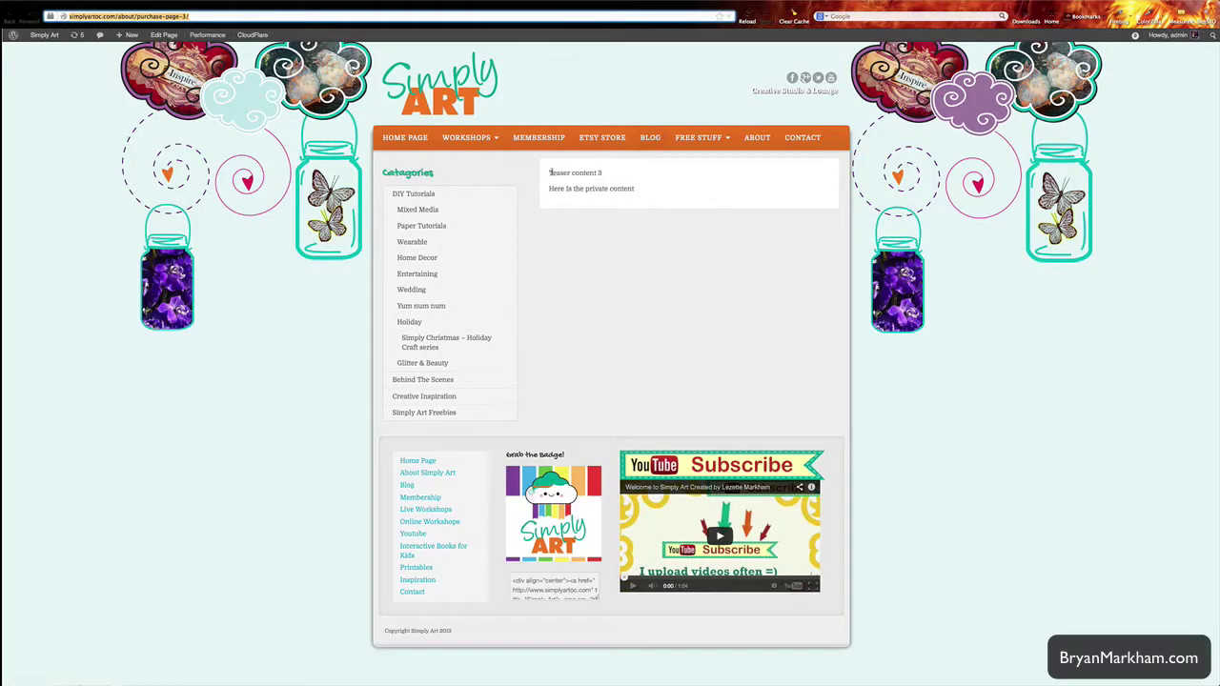
drag(549, 173, 610, 189)
click(619, 189)
key(ctrl+Left)
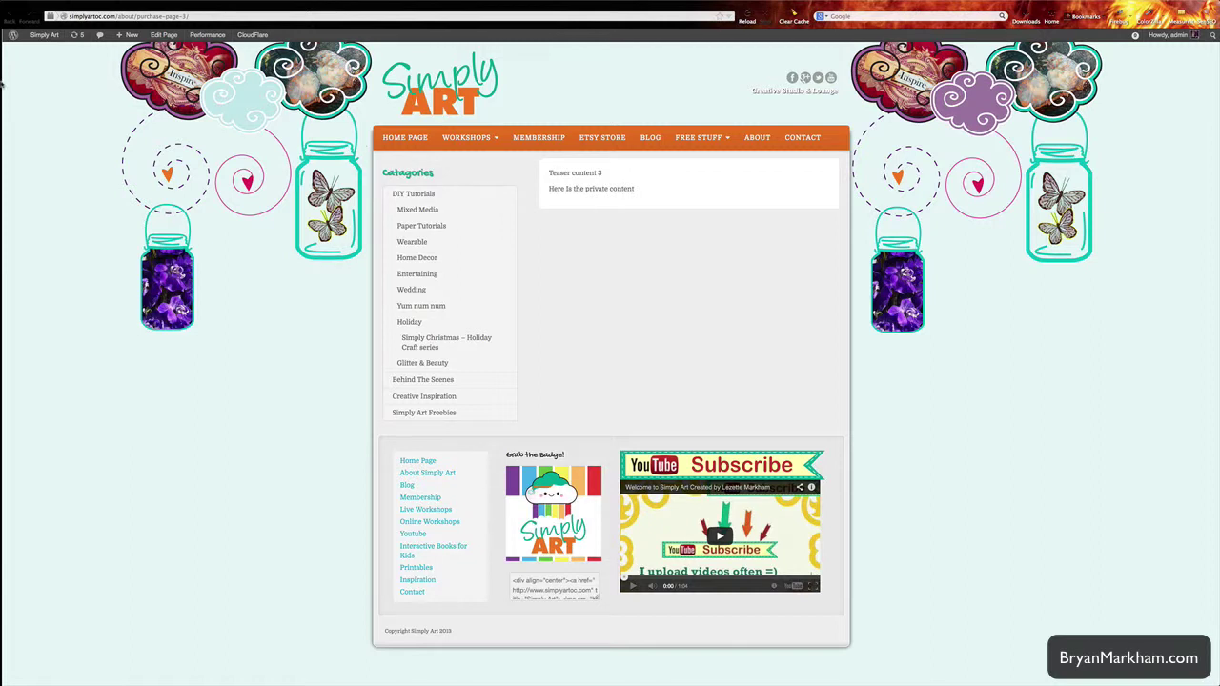
- Return to the admin list of purchase pages and start another new page
mouse_move(4, 84)
click(38, 50)
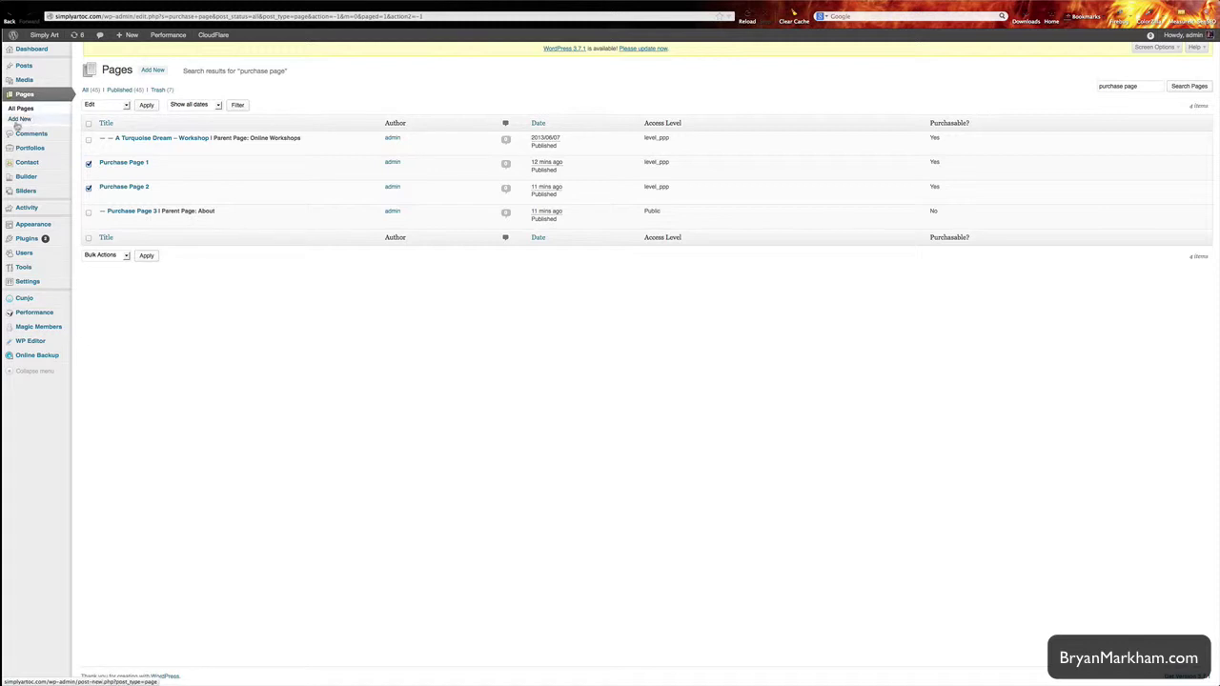
mouse_move(136, 218)
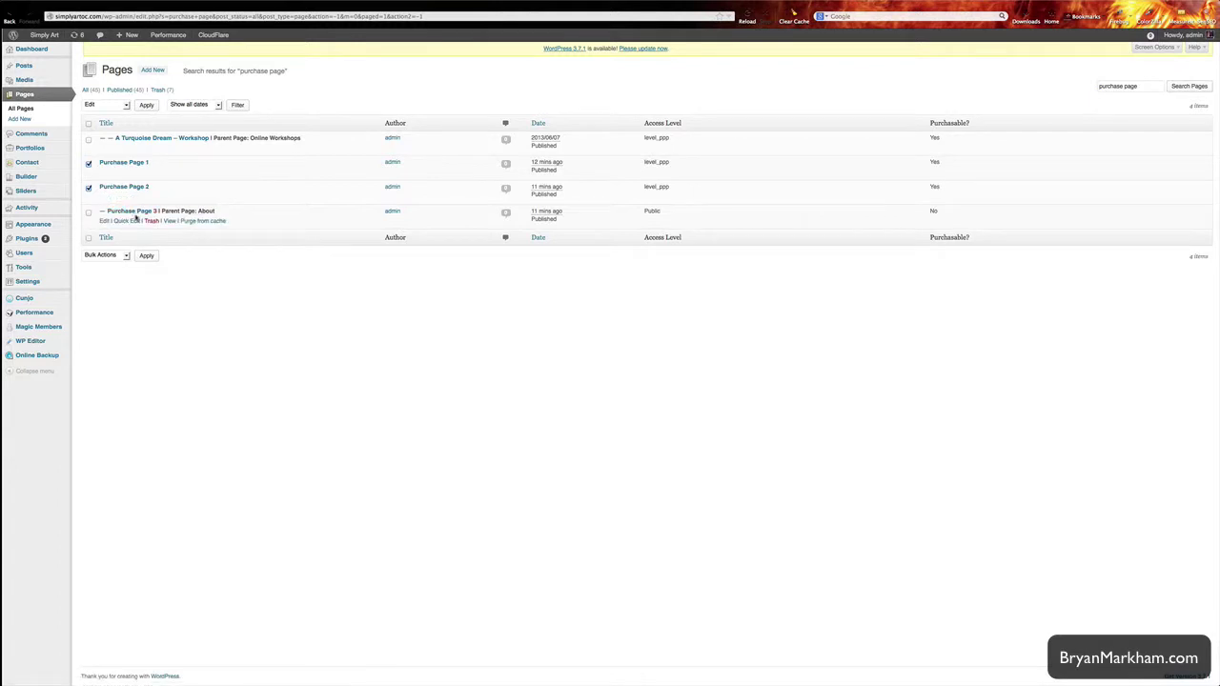
click(19, 119)
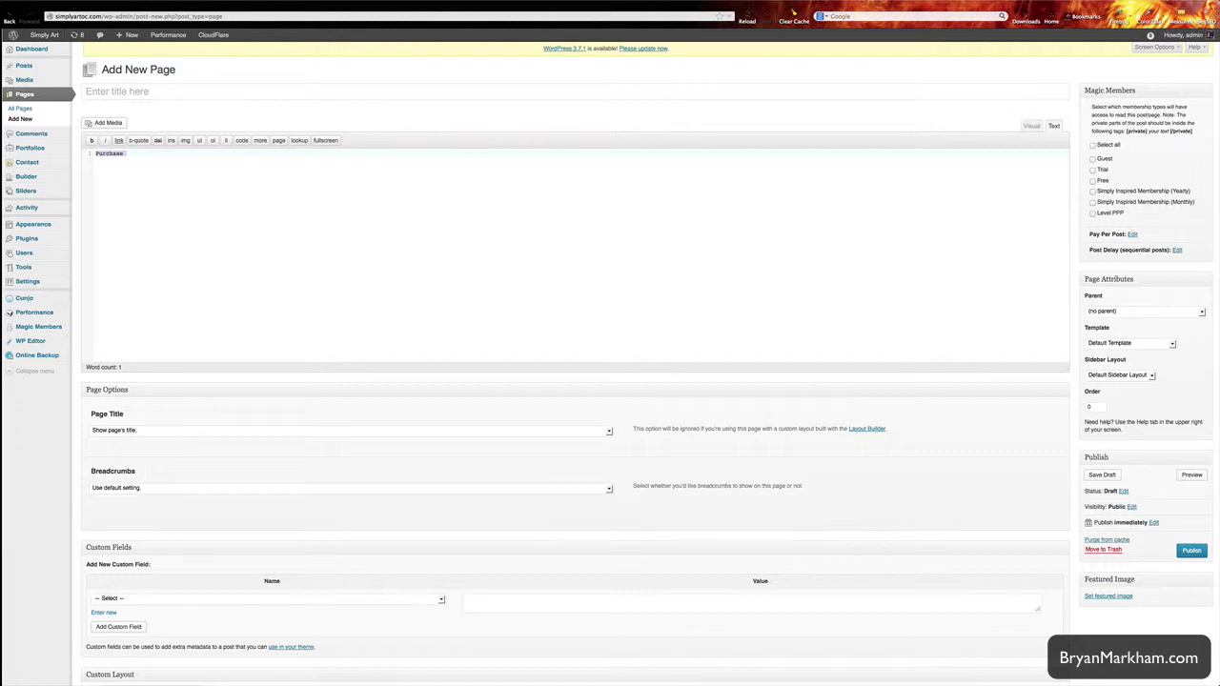
- Title the page 'Purchase Parent' with body 'This page will sell the post pack below.'
click(178, 92)
text(Purchase Parent)
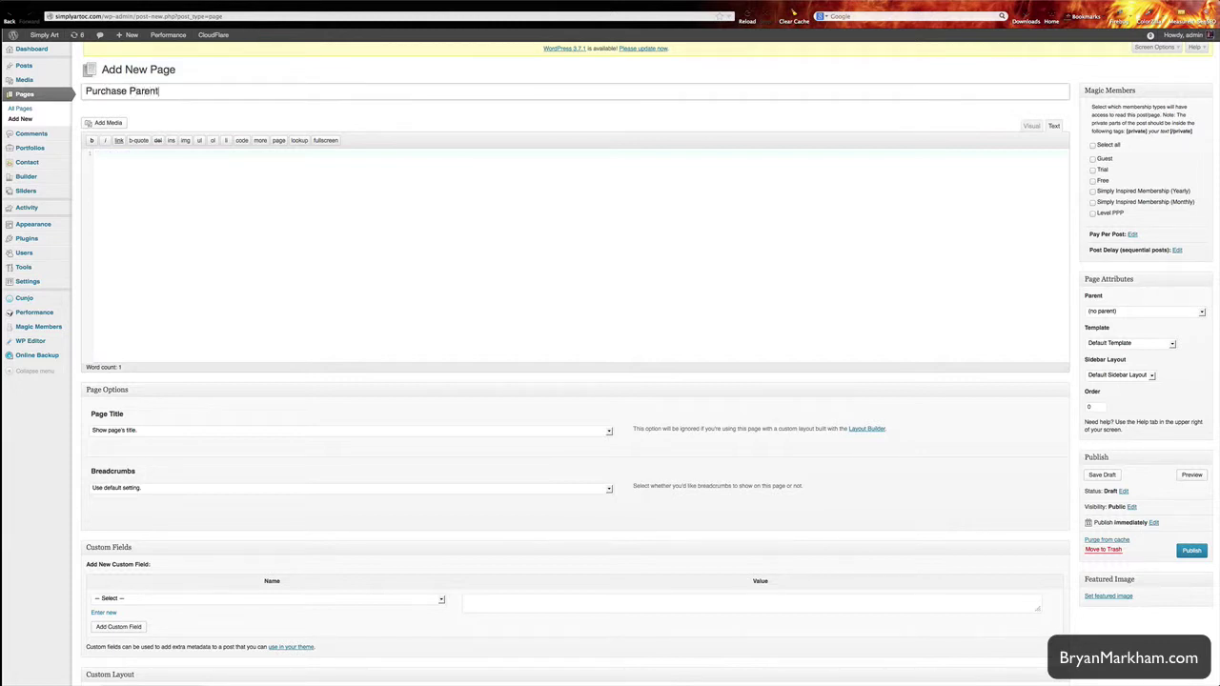
click(312, 163)
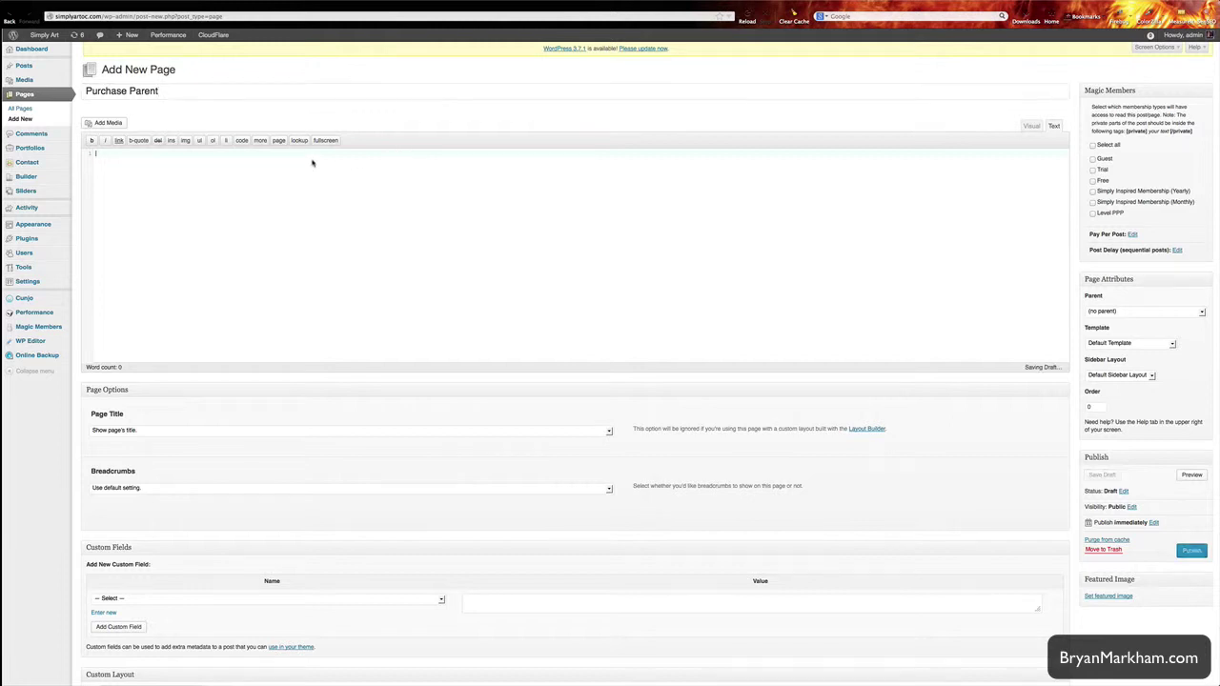
text(This page will sell the po)
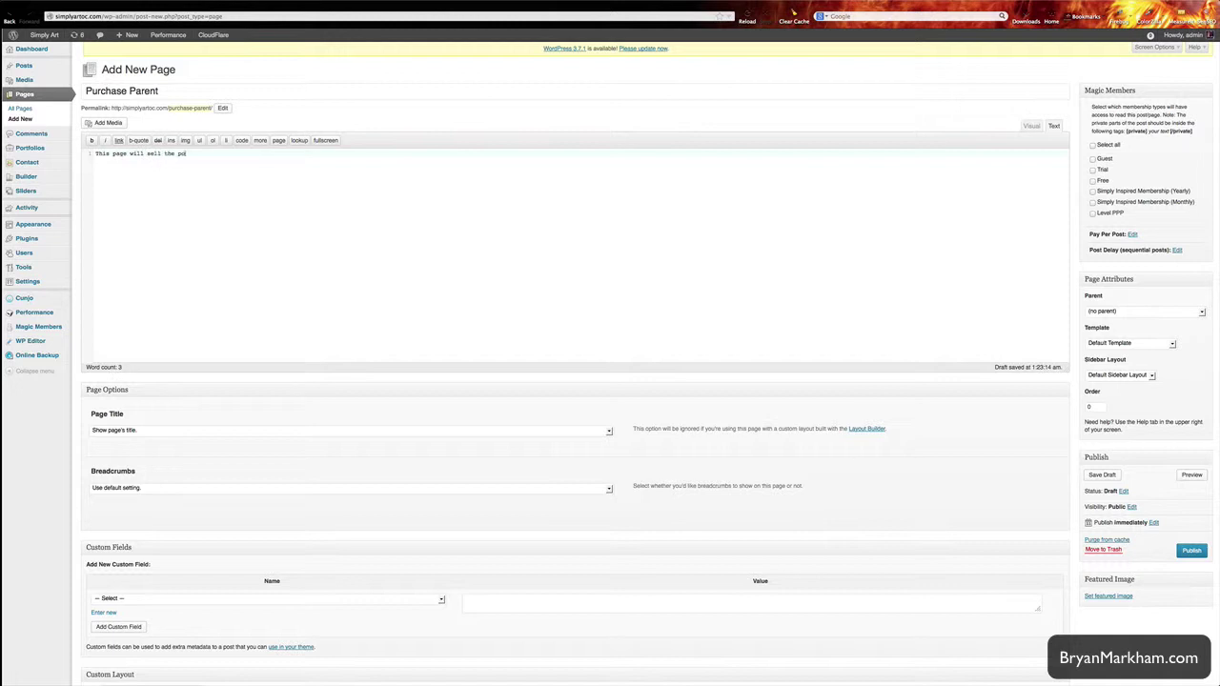
text(st pack below.)
- Apply the Custom Layout page template
click(1132, 234)
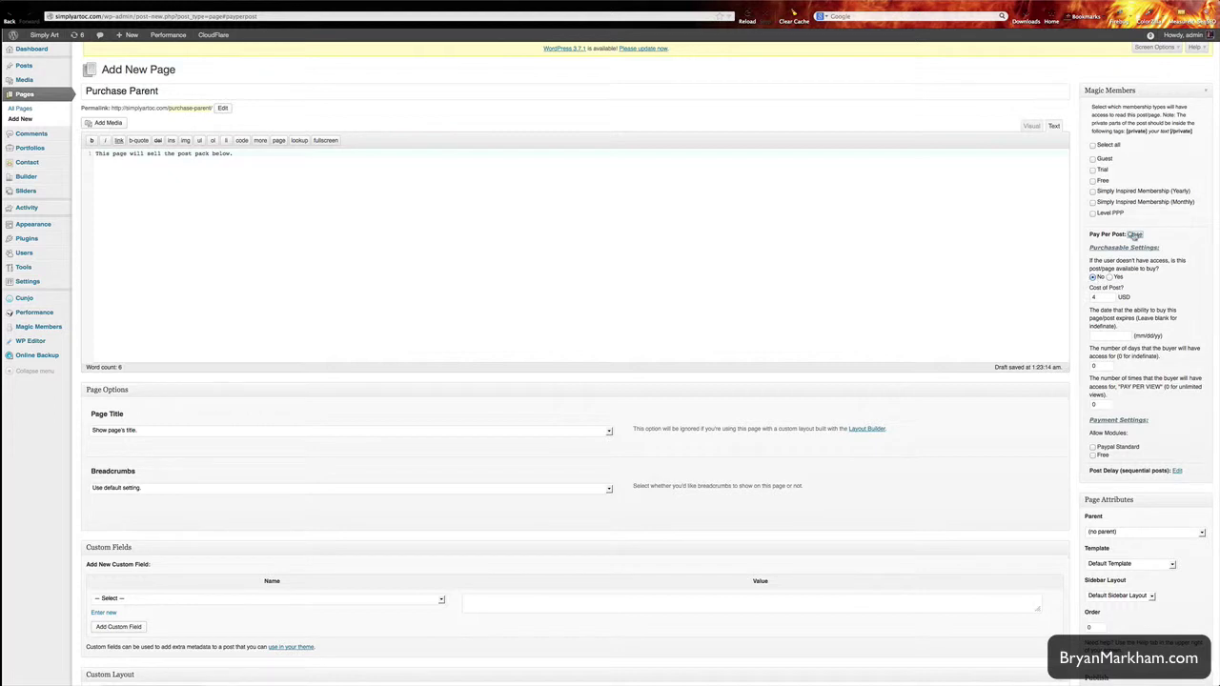
click(1134, 234)
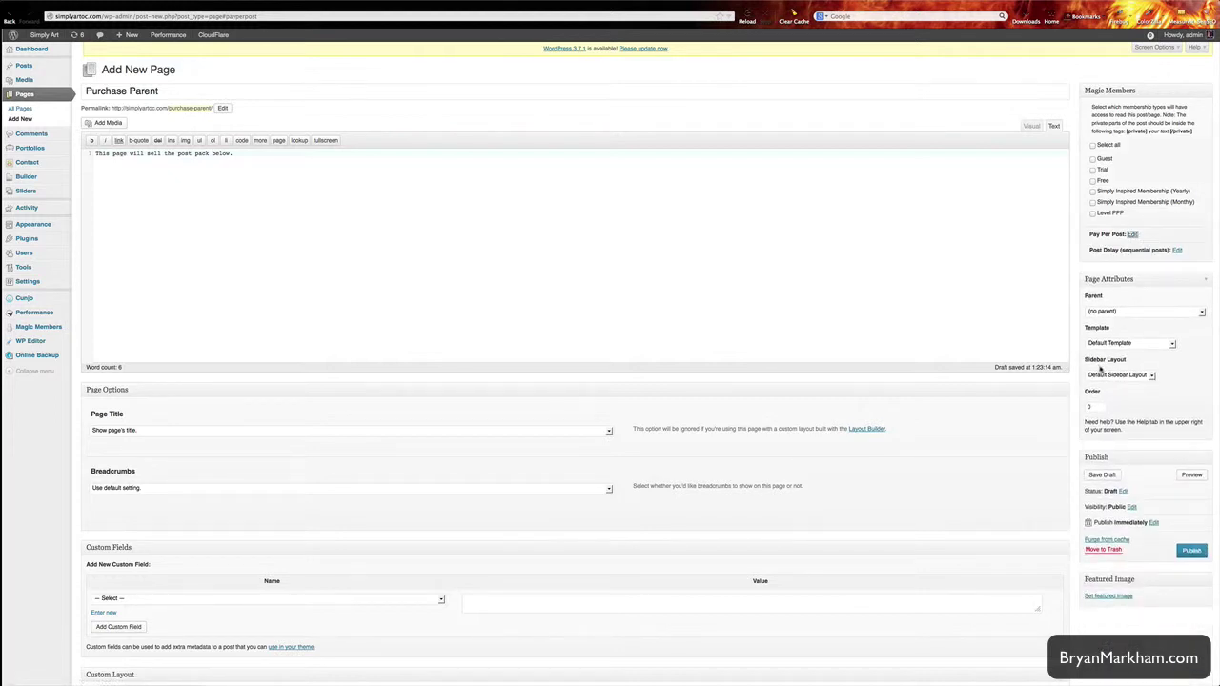
click(1152, 376)
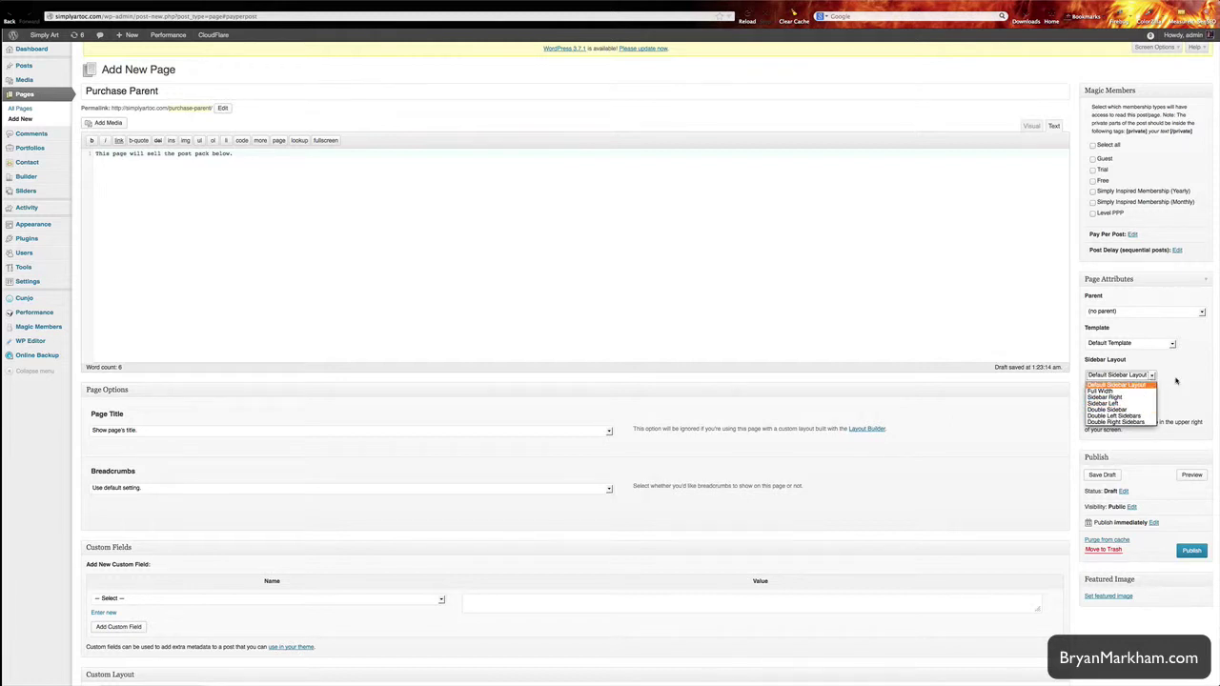
click(1172, 343)
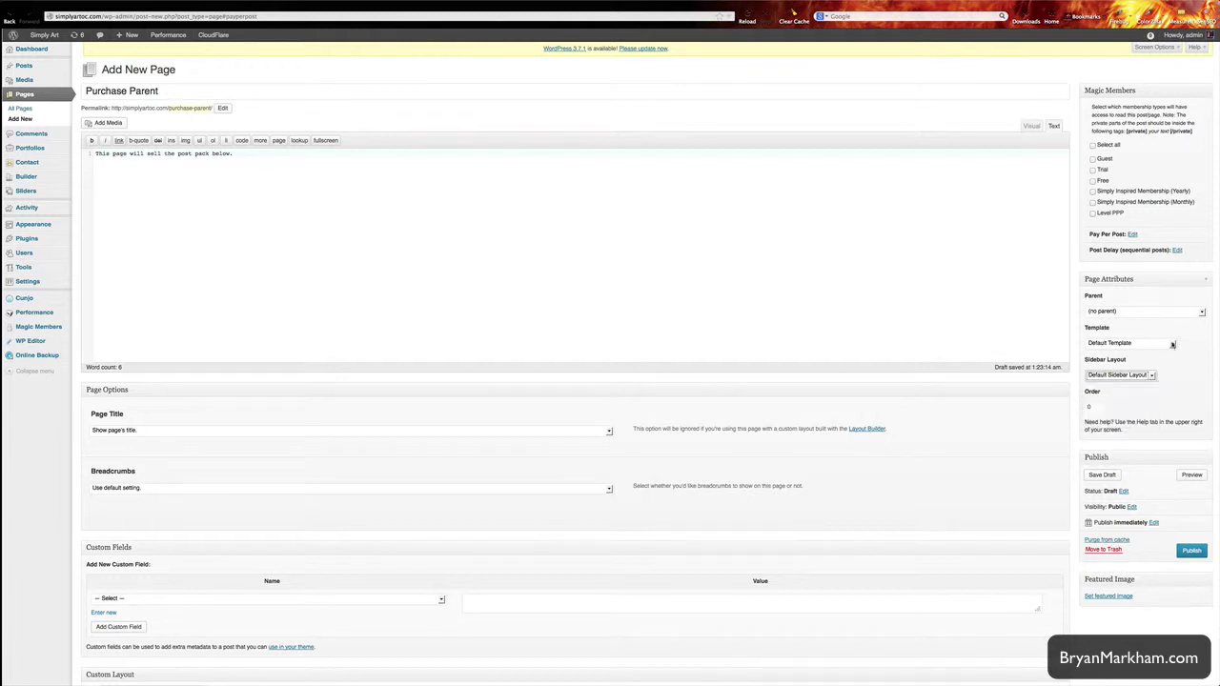
click(1172, 343)
click(1111, 378)
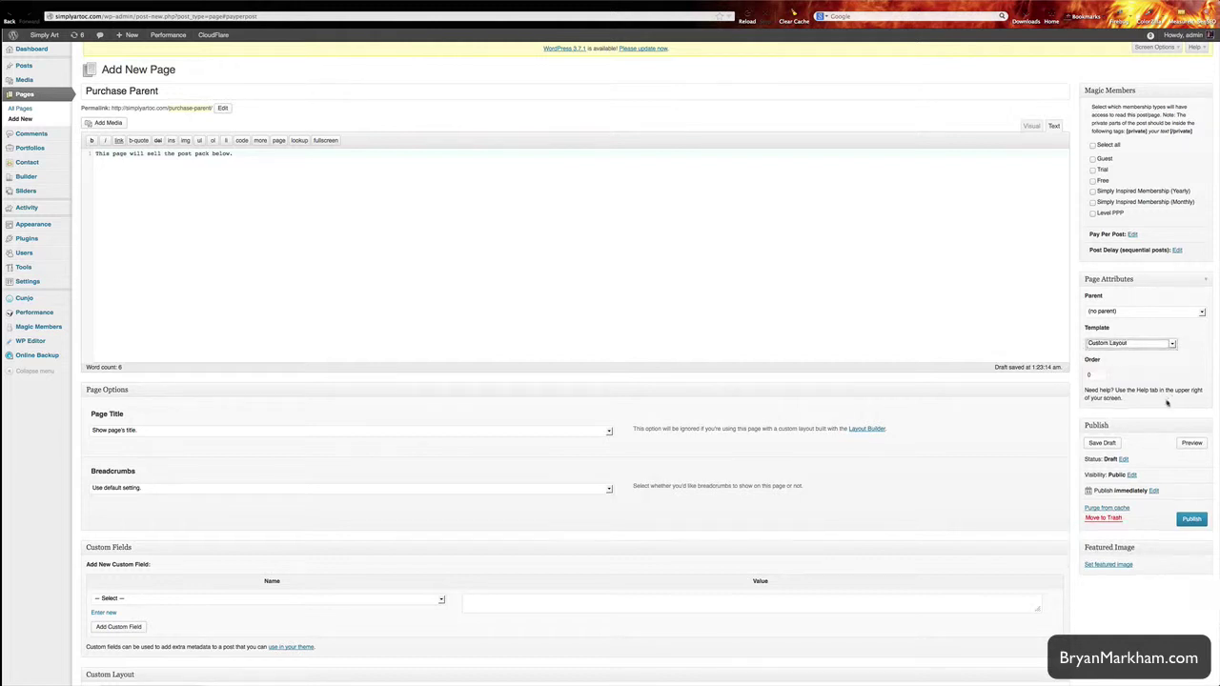
- Choose the A Turquoise Dream custom layout for the page
scroll(1132, 378, down, 5)
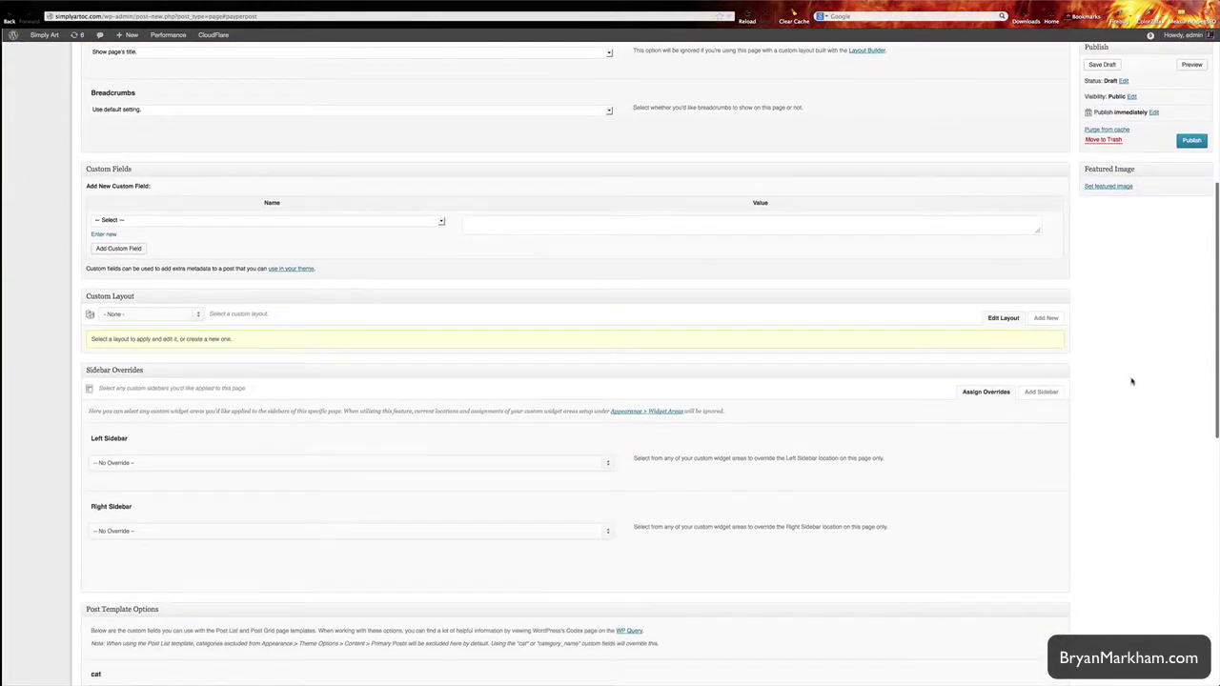
click(199, 315)
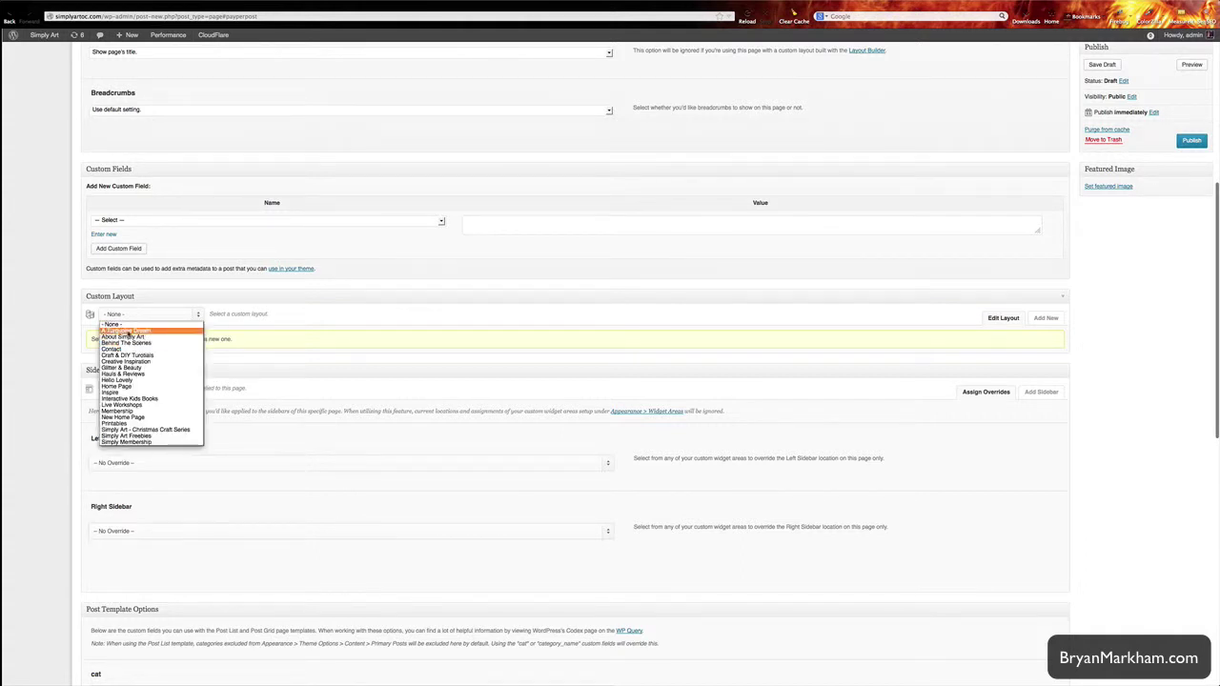
click(126, 331)
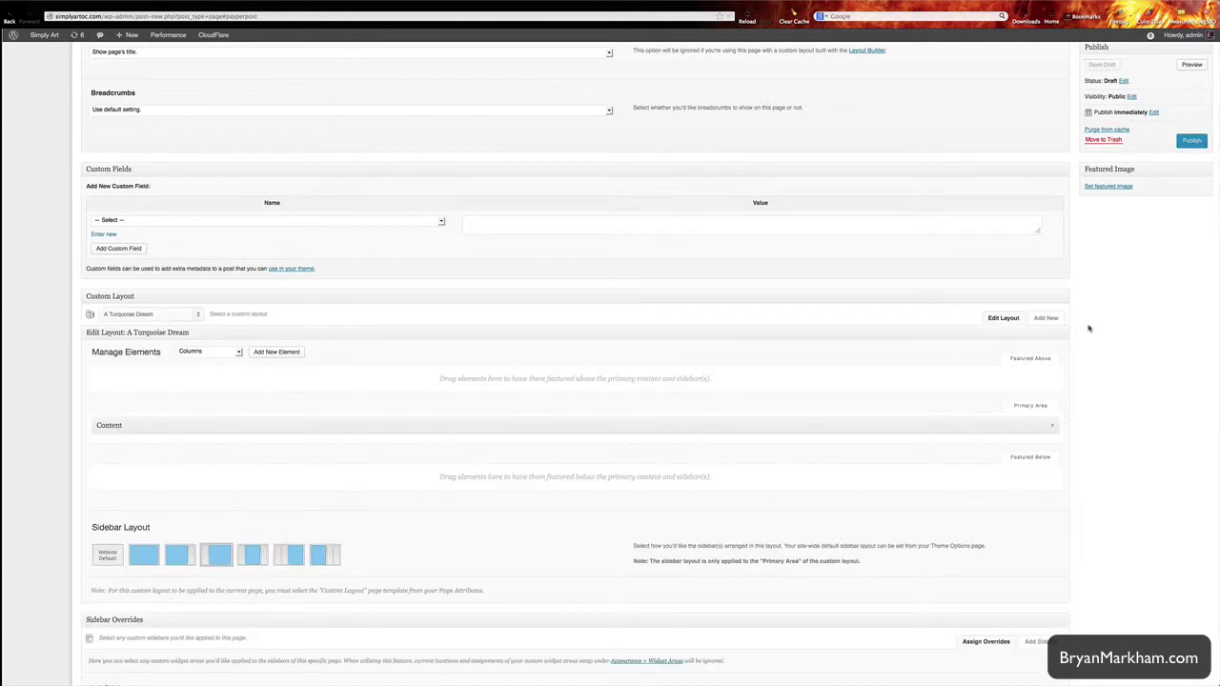
- Set the page's parent to About under Page Attributes
scroll(1087, 324, down, 3)
scroll(1086, 322, up, 10)
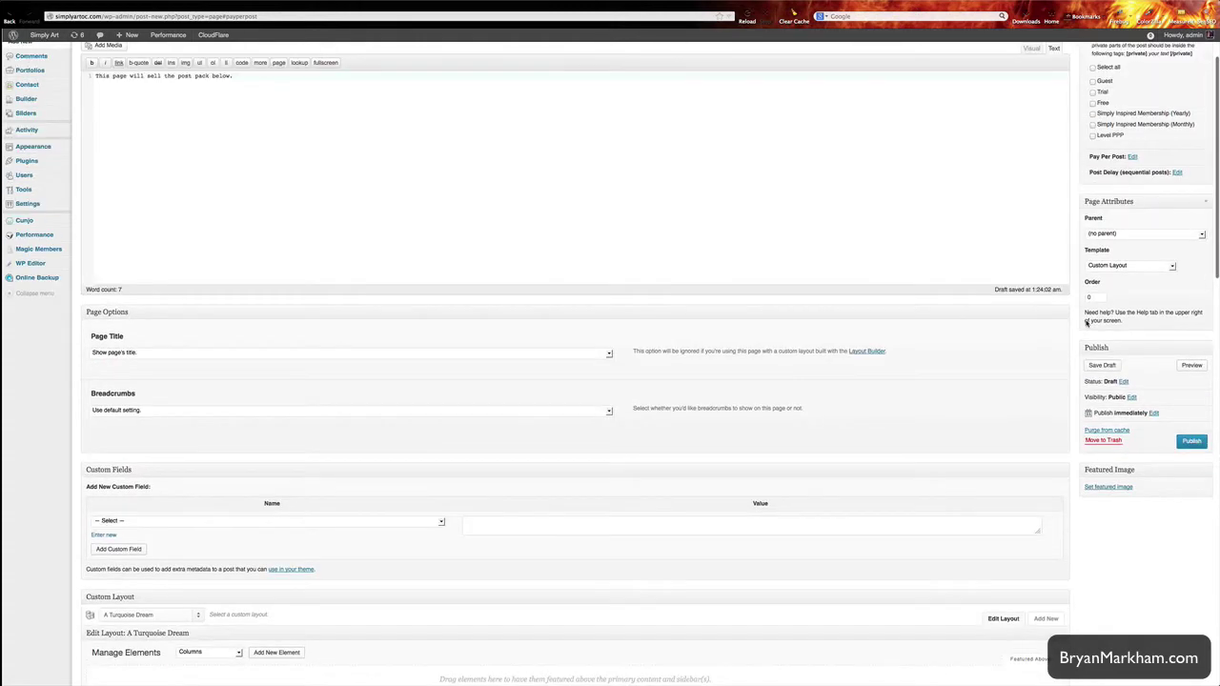
scroll(1086, 322, down, 6)
scroll(1087, 324, up, 8)
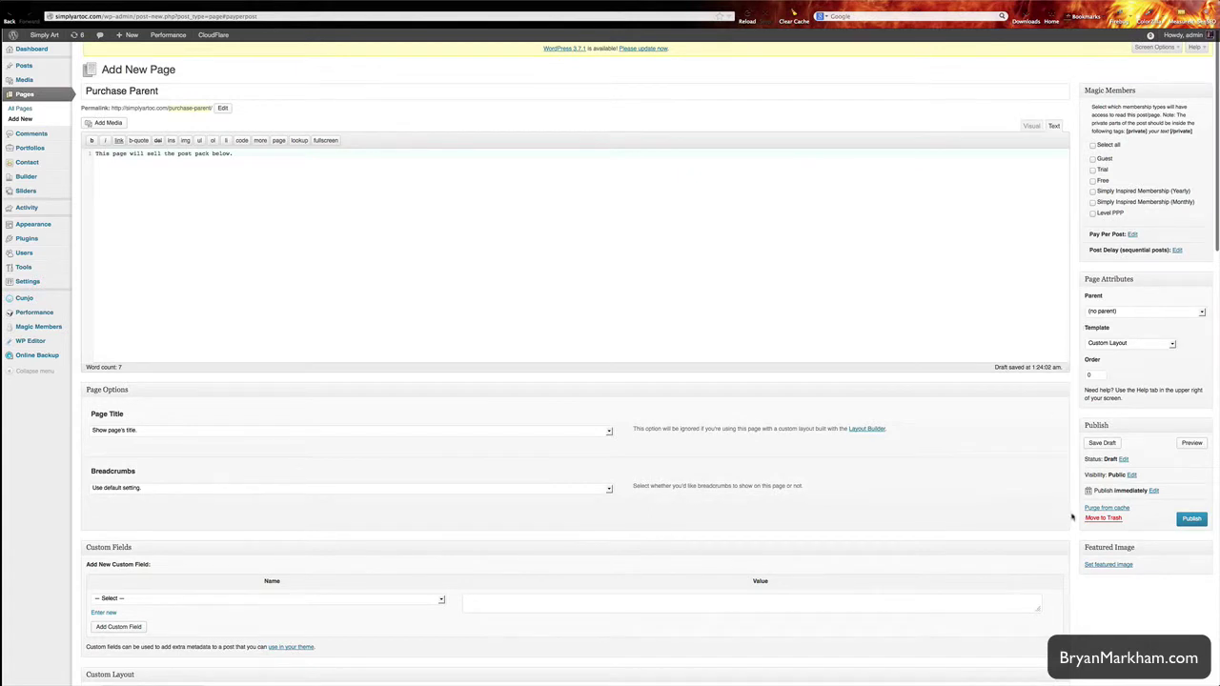
click(1191, 316)
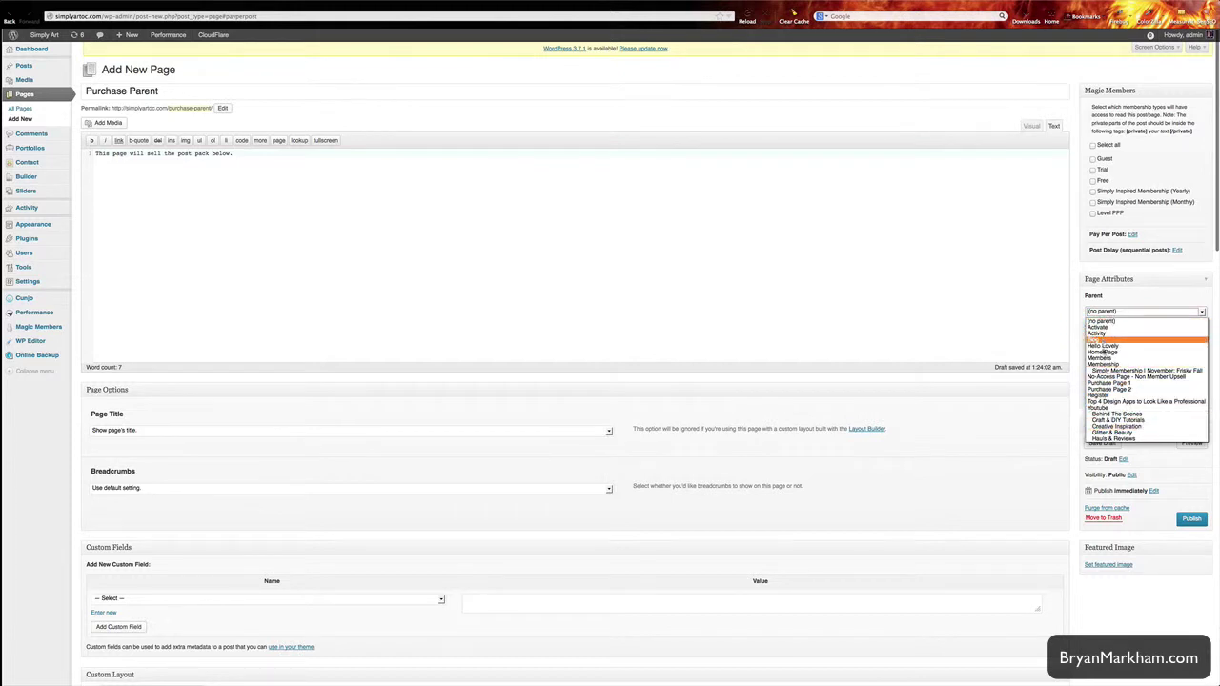
scroll(1103, 362, down, 10)
click(1099, 389)
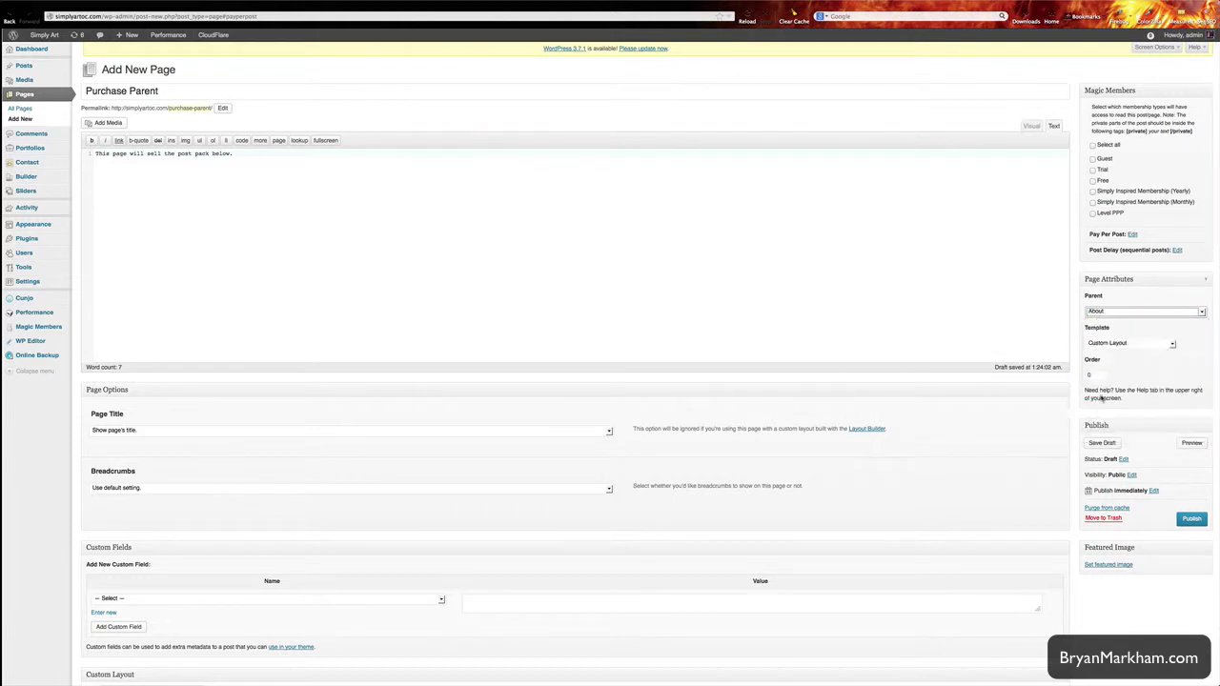
- Publish the Purchase Parent page and search All Pages for 'pu'
click(1192, 520)
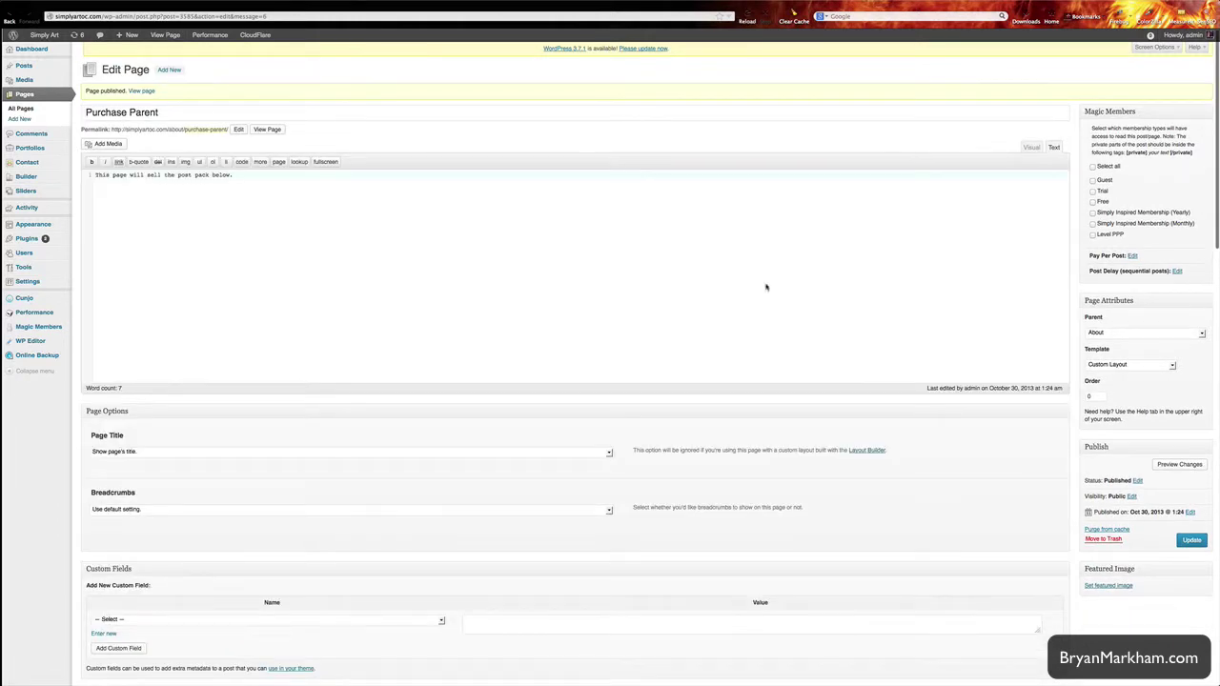
click(24, 110)
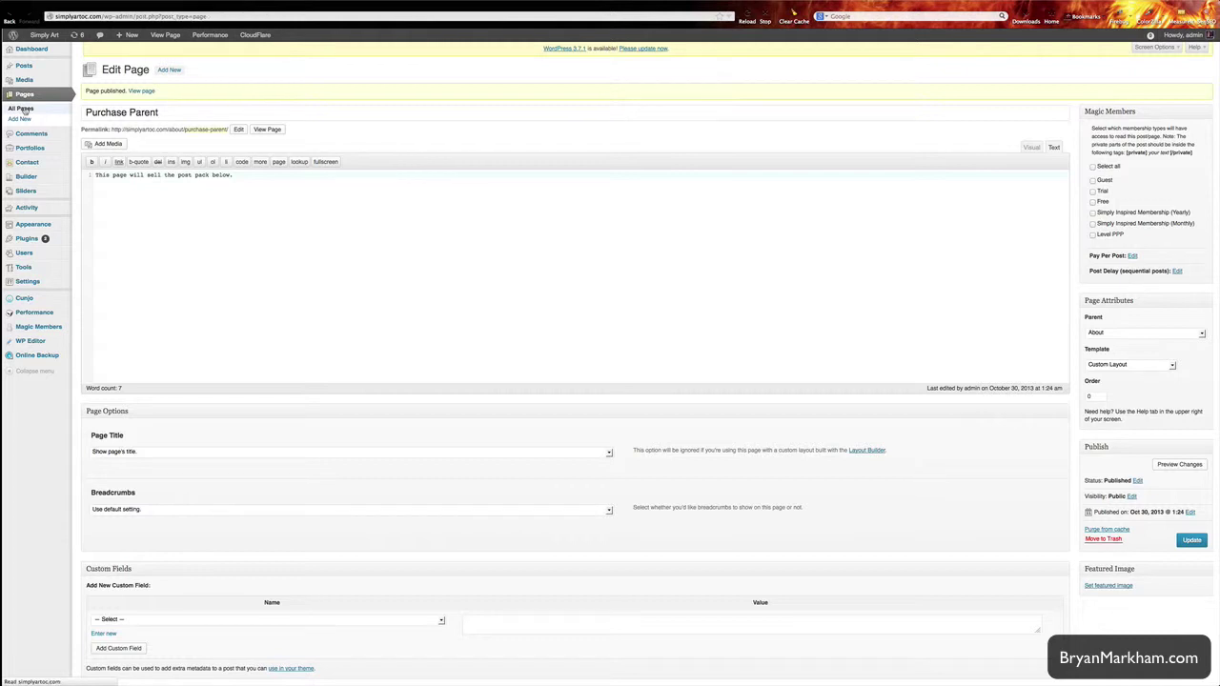
click(1131, 86)
text(purchase)
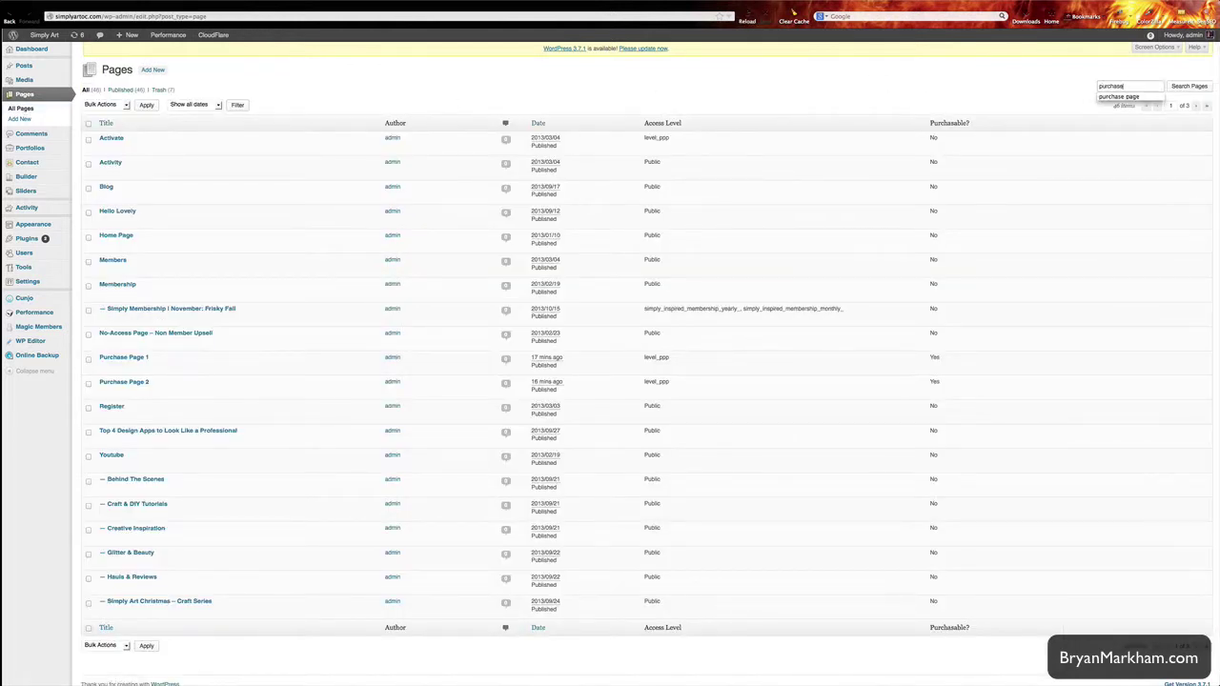
key(Return)
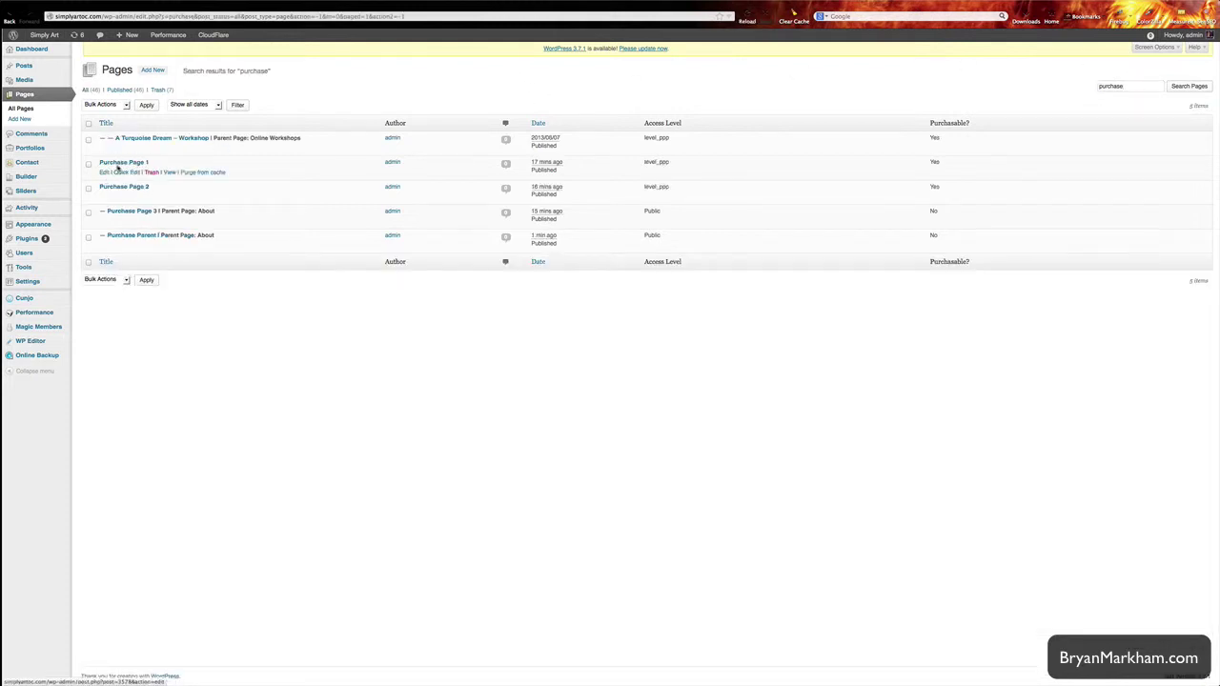
- Select Purchase Pages 3, 2 and 1 and open the Bulk Actions menu
click(88, 212)
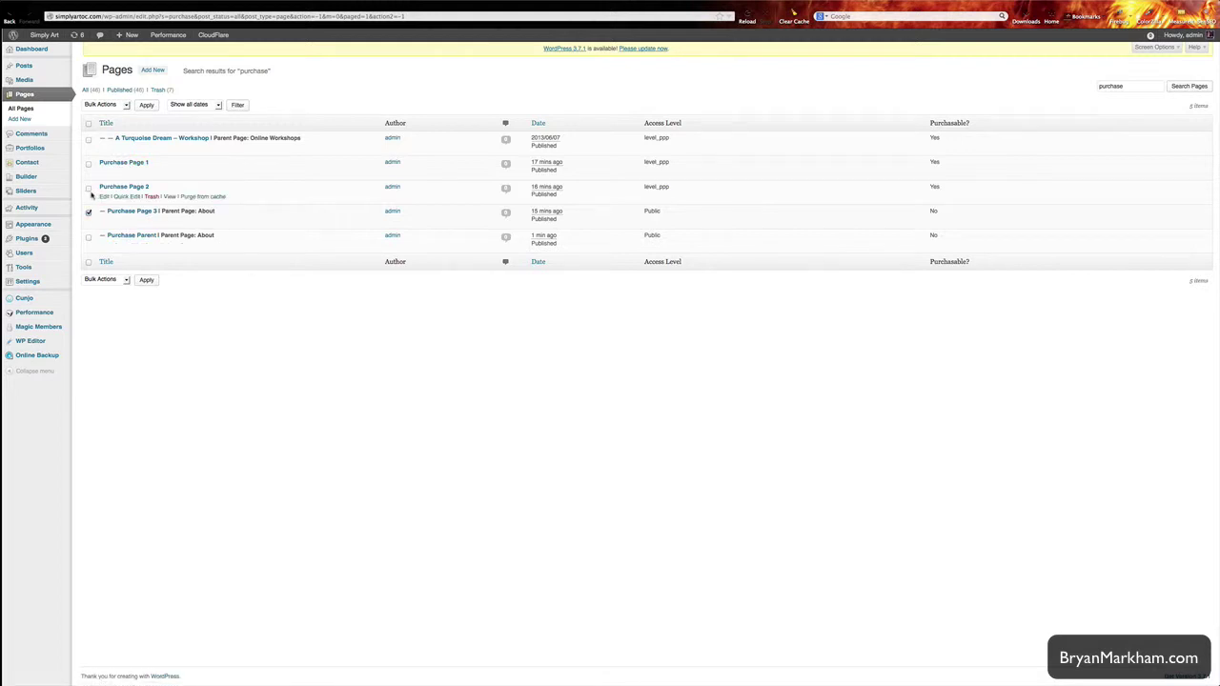
click(89, 188)
click(88, 164)
click(118, 104)
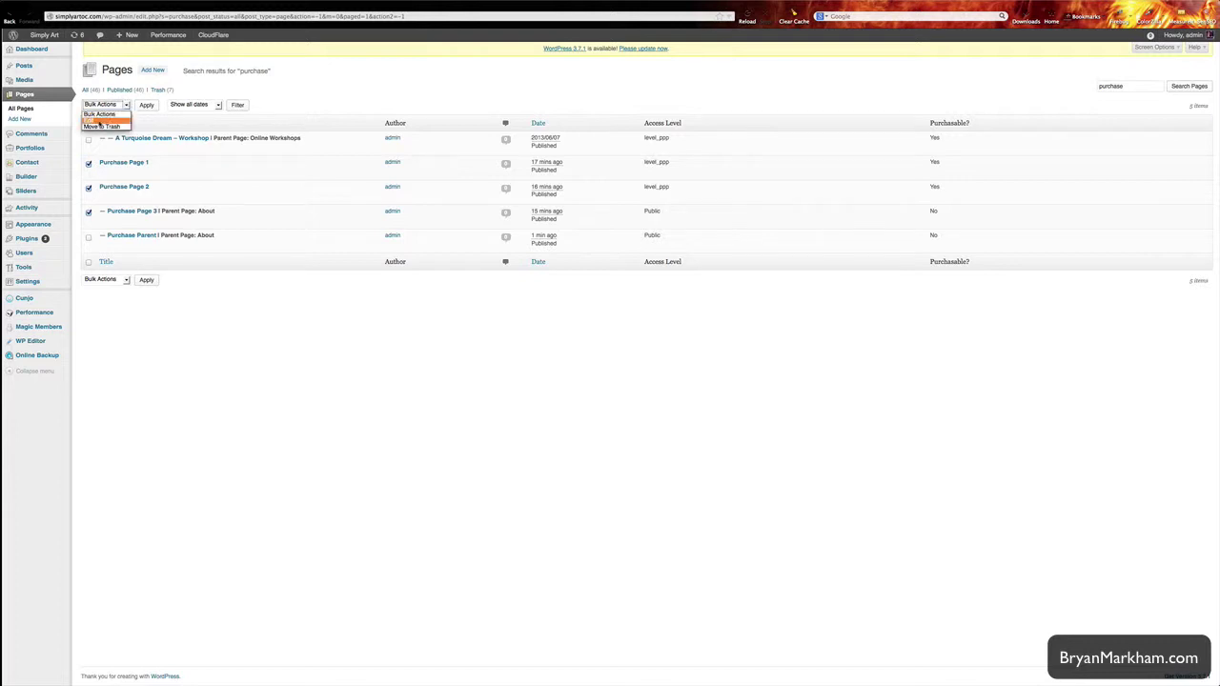
- Bulk-edit Purchase Pages 1–3 to set their parent to Purchase Parent, then update
click(99, 120)
click(146, 105)
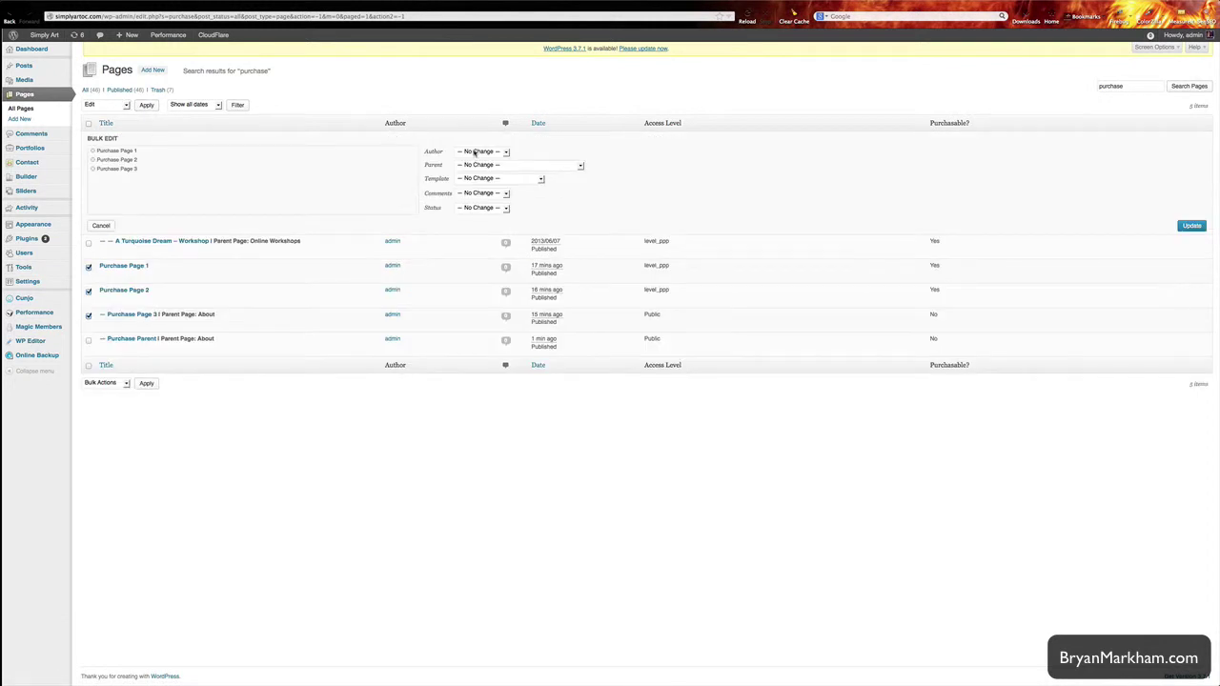
click(580, 167)
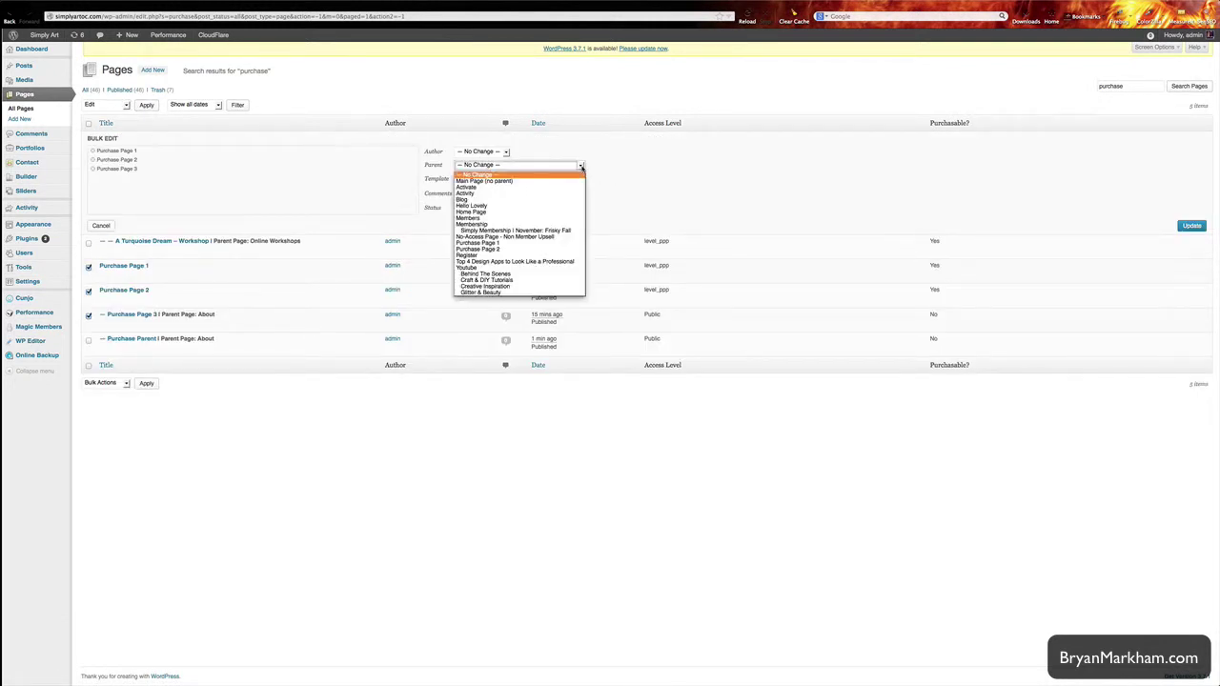
scroll(502, 251, down, 10)
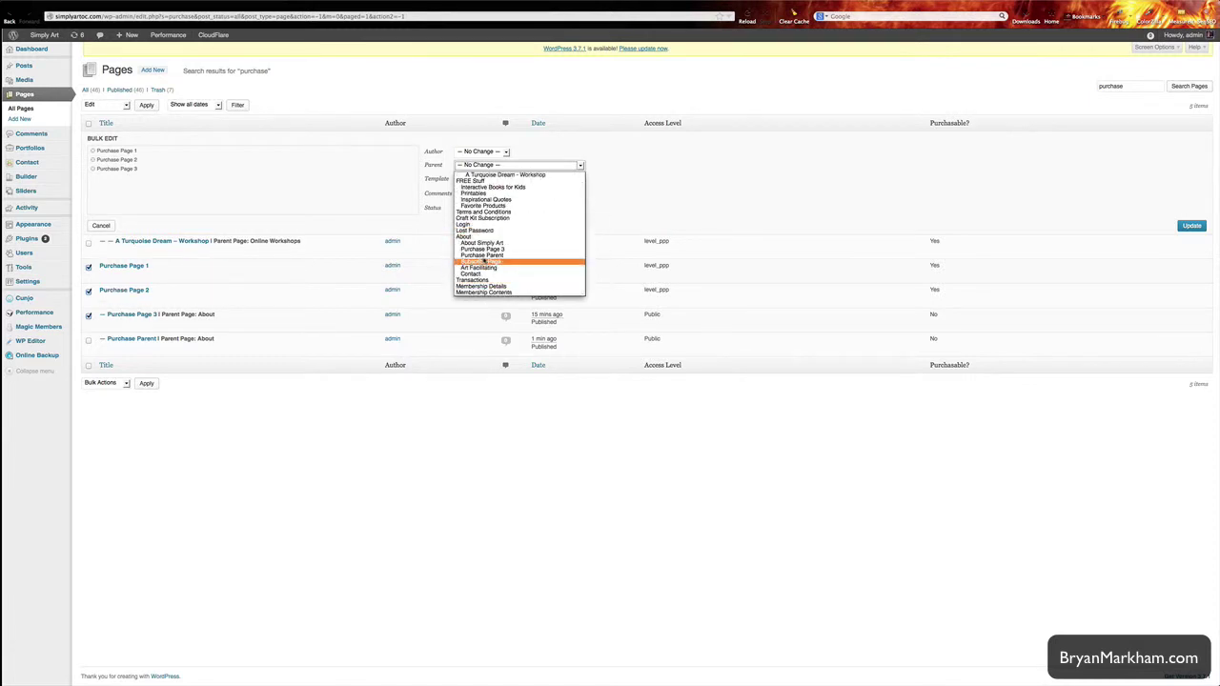
click(484, 256)
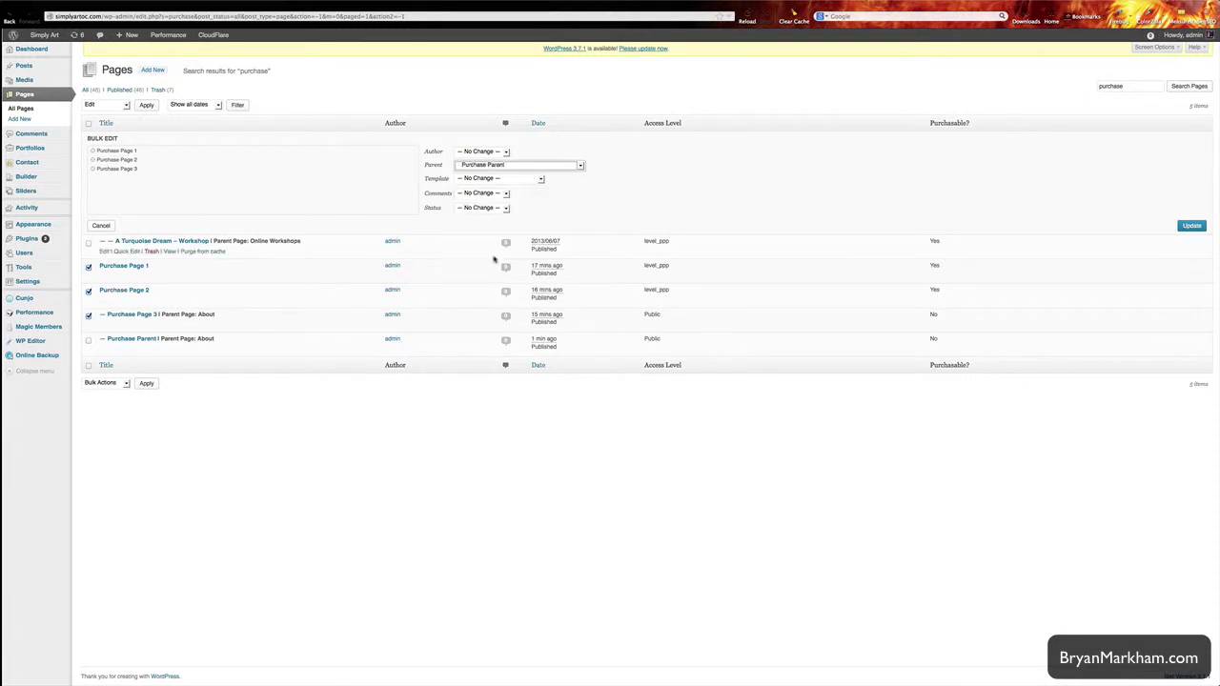
click(1191, 226)
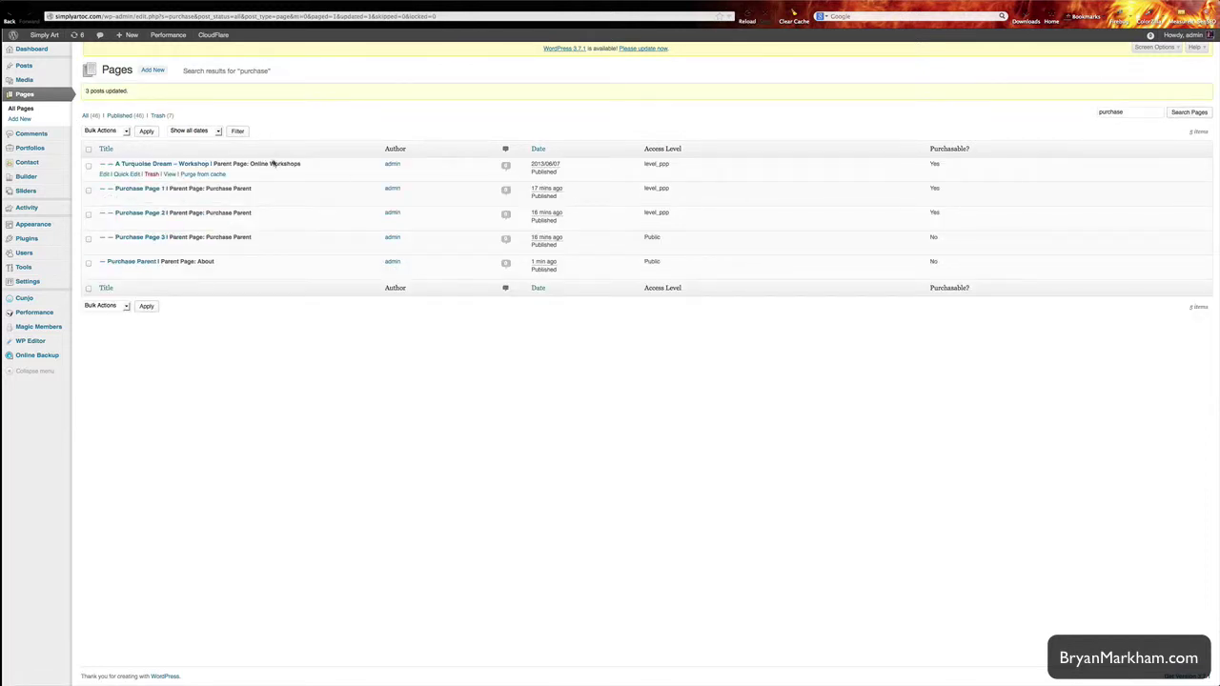
- Open Magic Members' Pay Per Post section, listing the Turquoise Dream pack
click(42, 328)
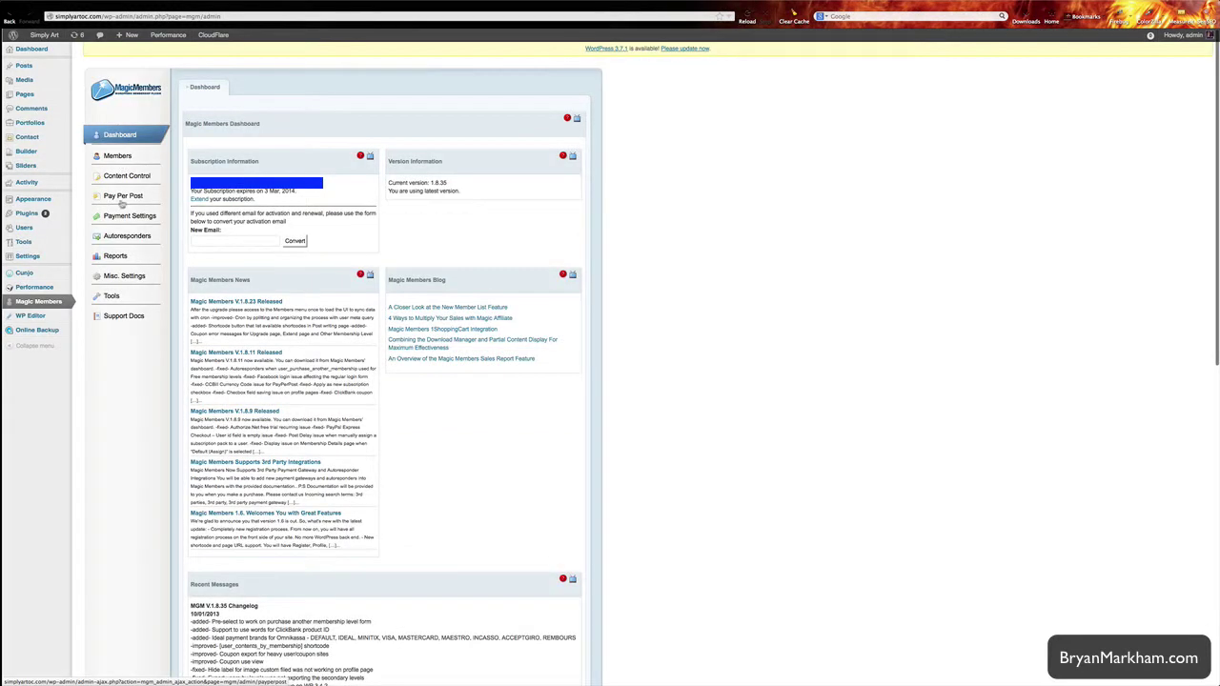
click(122, 198)
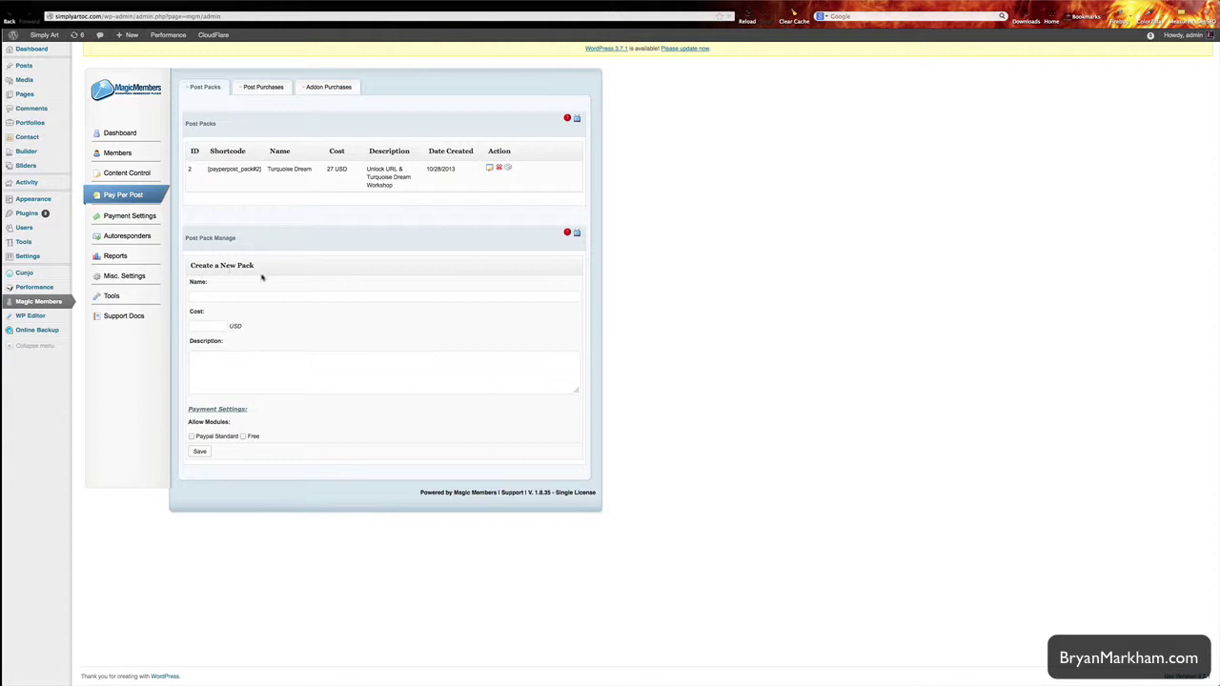
- Save a new 12 USD 'Purchase Pack' described 'Here is a desc of the pack.' with PayPal Standard
click(246, 296)
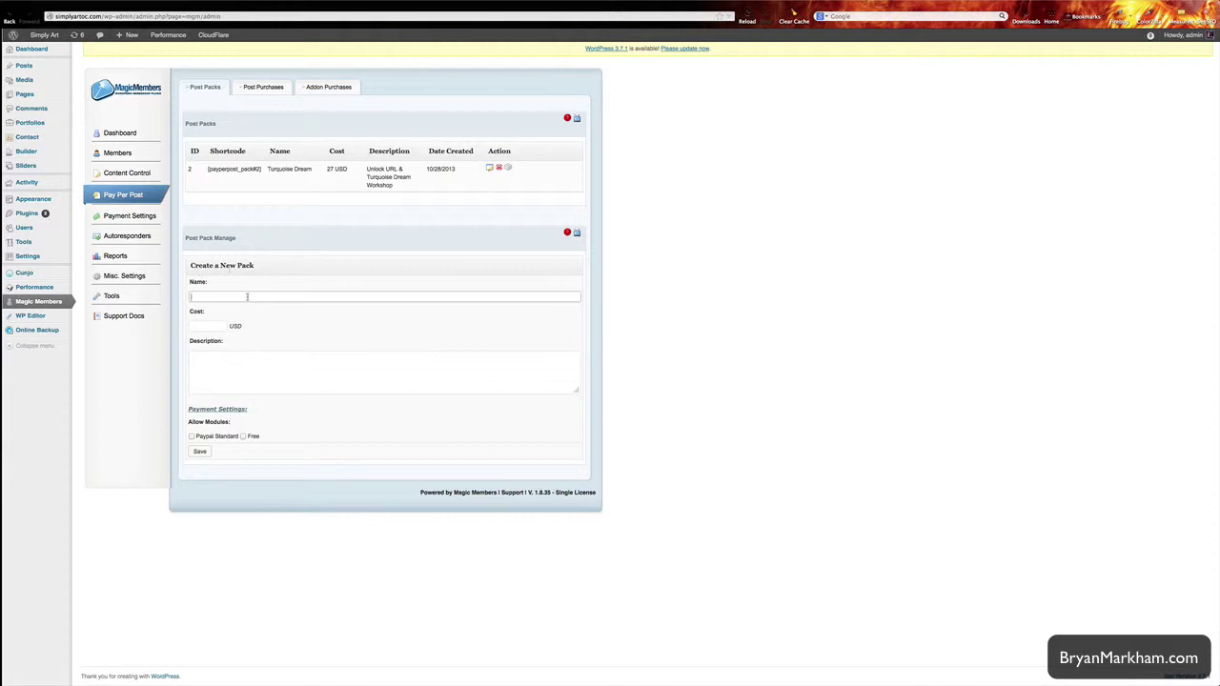
text(Purchase Pack)
click(212, 324)
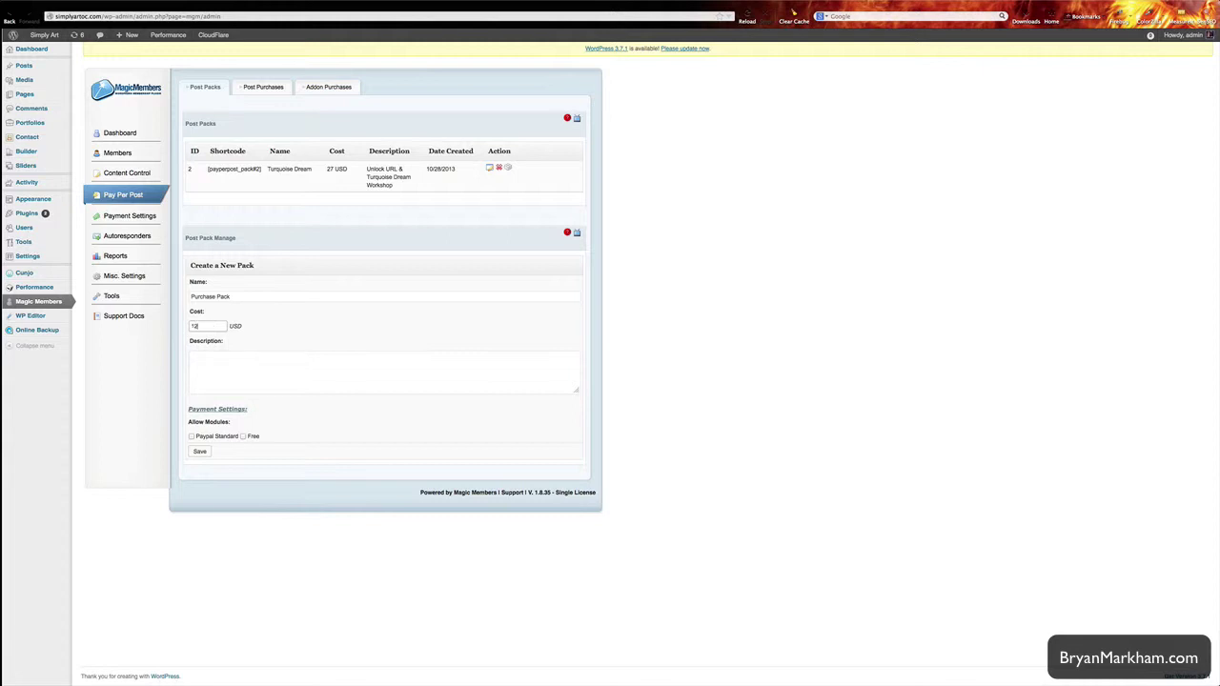
click(277, 362)
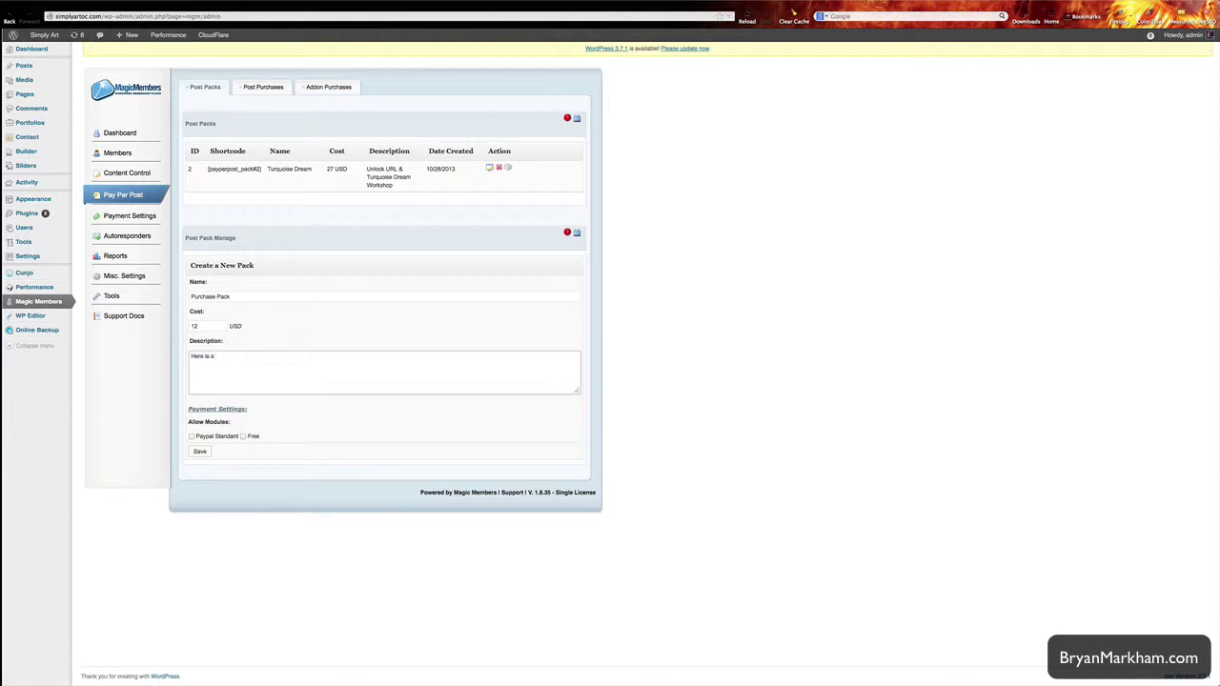
text(Here is a desc of the pack.)
click(193, 437)
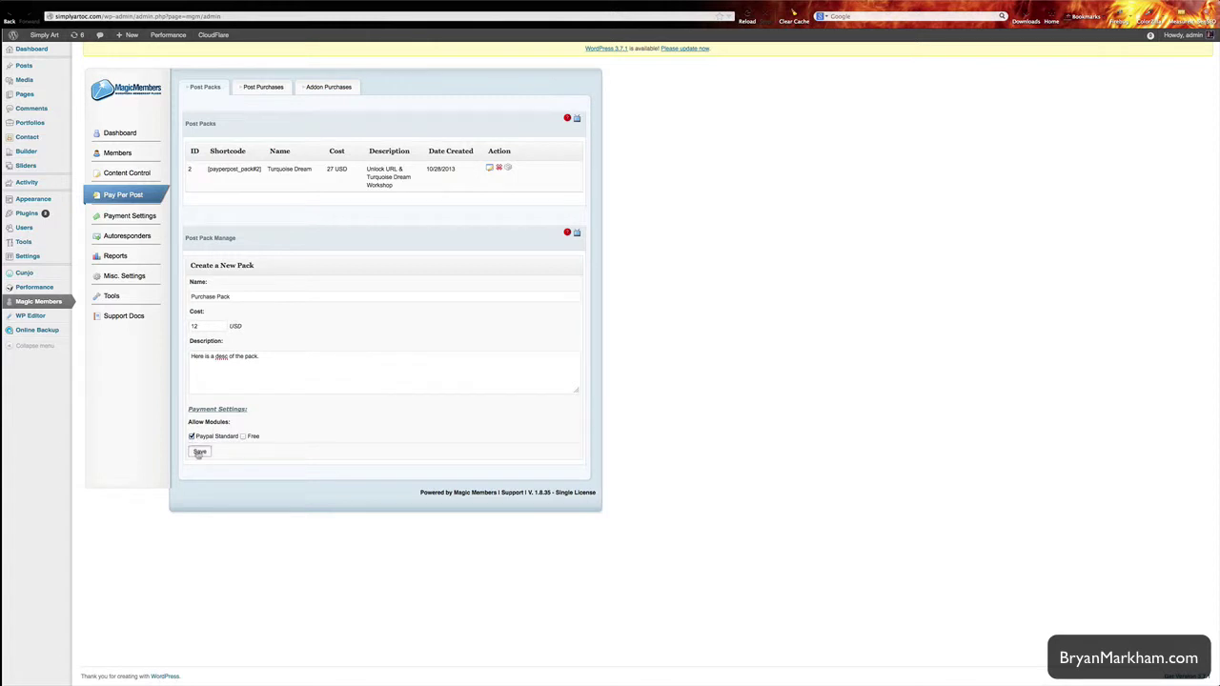
click(200, 452)
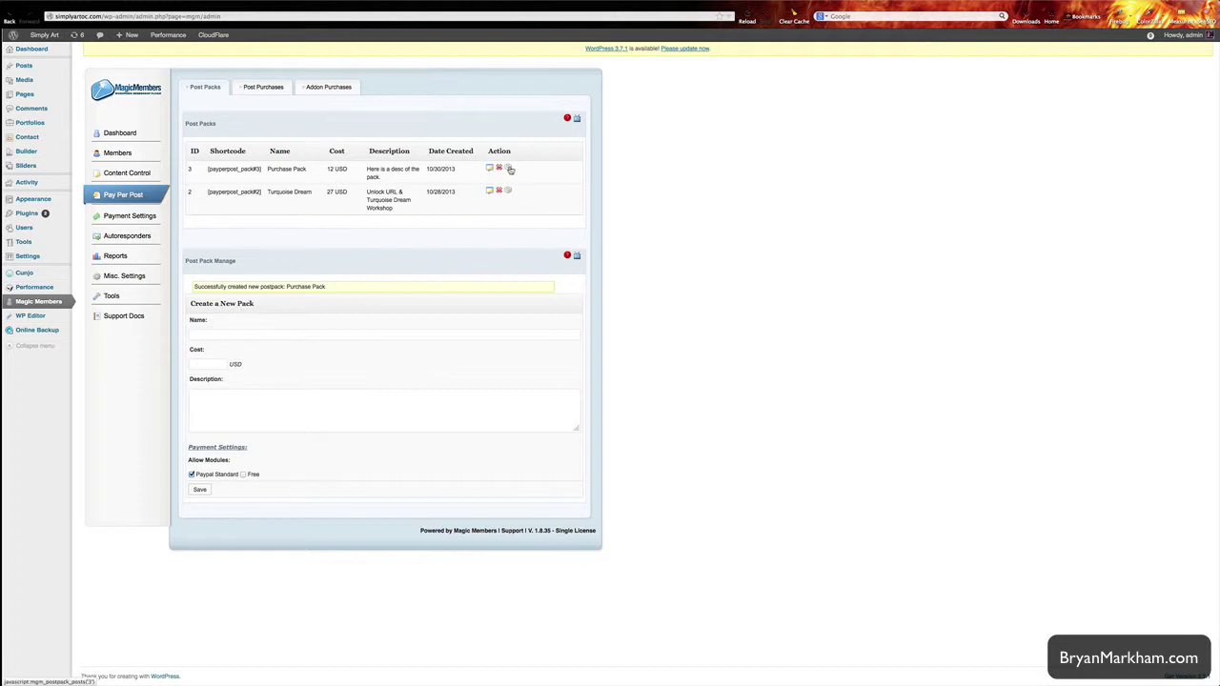
- Associate Purchase Page 1, then Purchase Page 2, with Purchase Pack, saving each
click(509, 169)
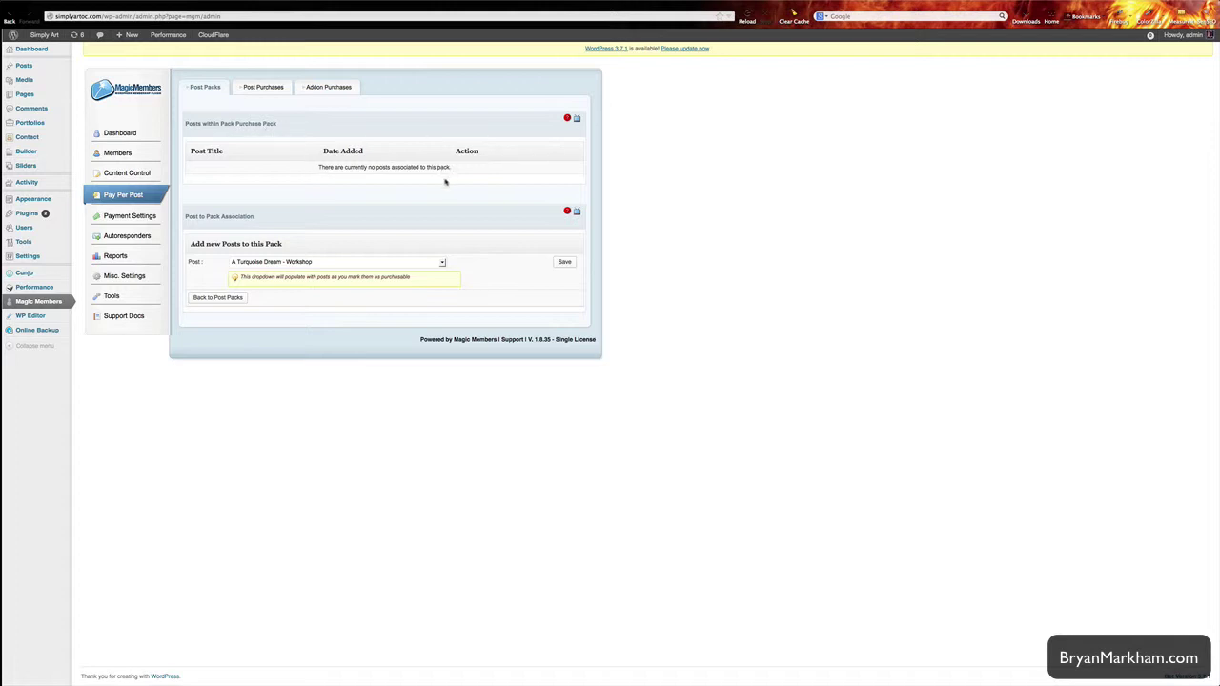
click(442, 262)
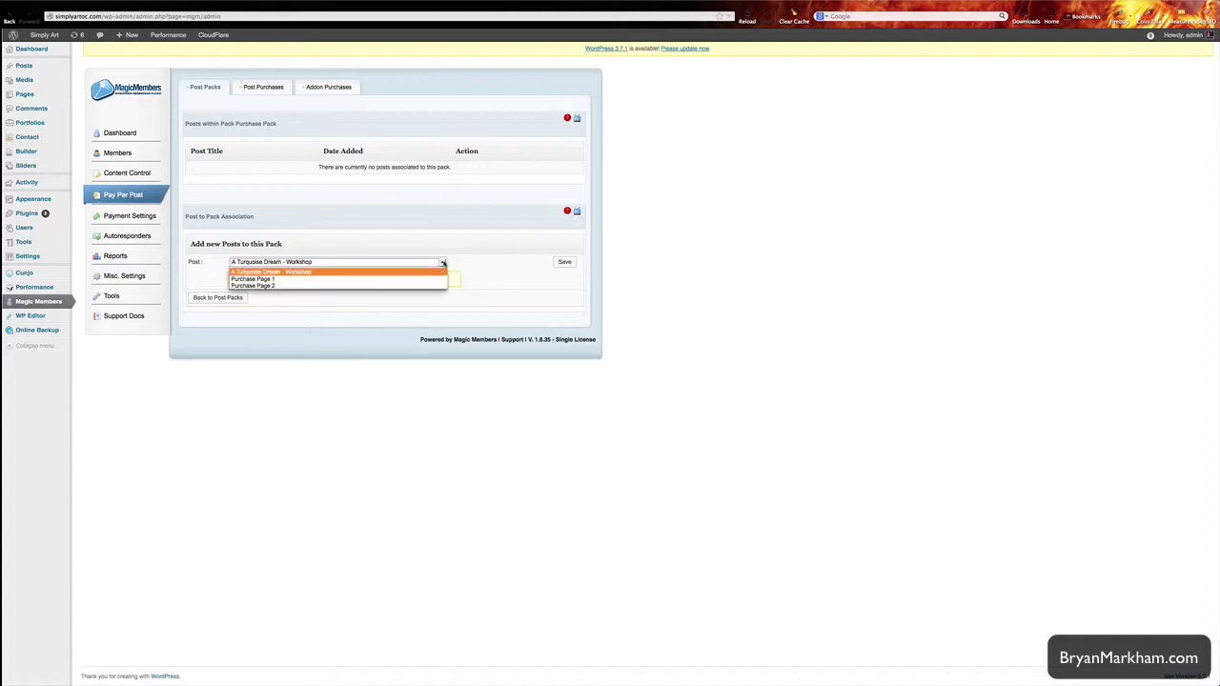
click(255, 279)
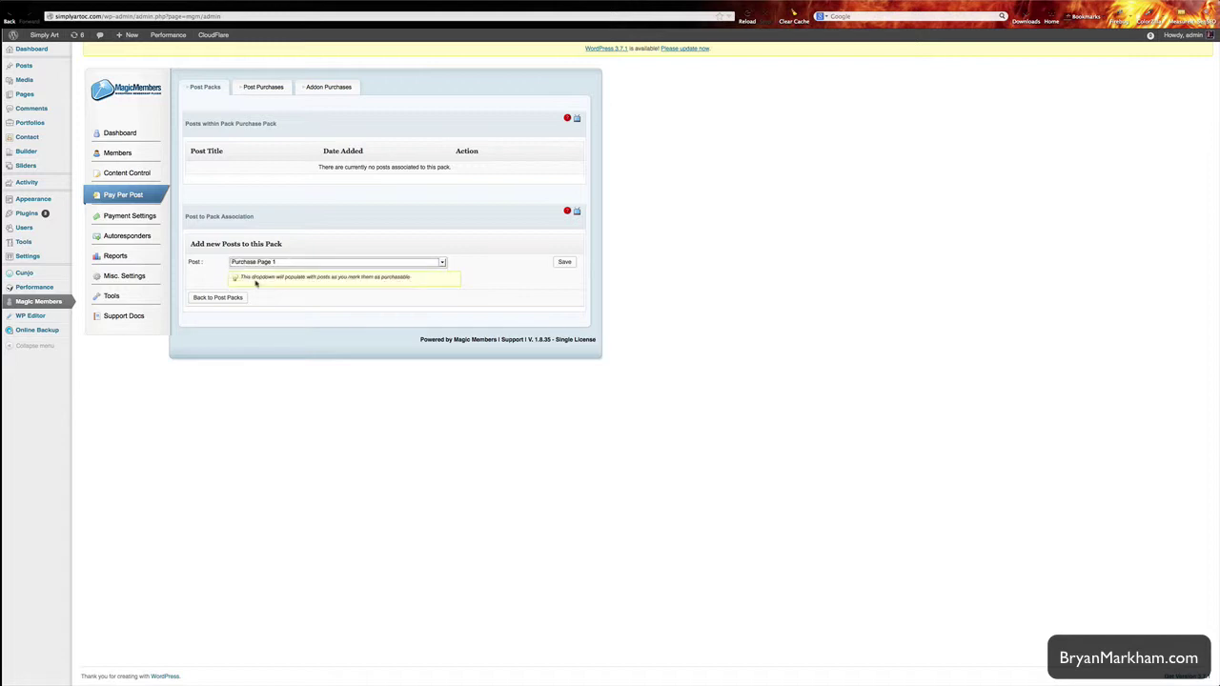
click(565, 262)
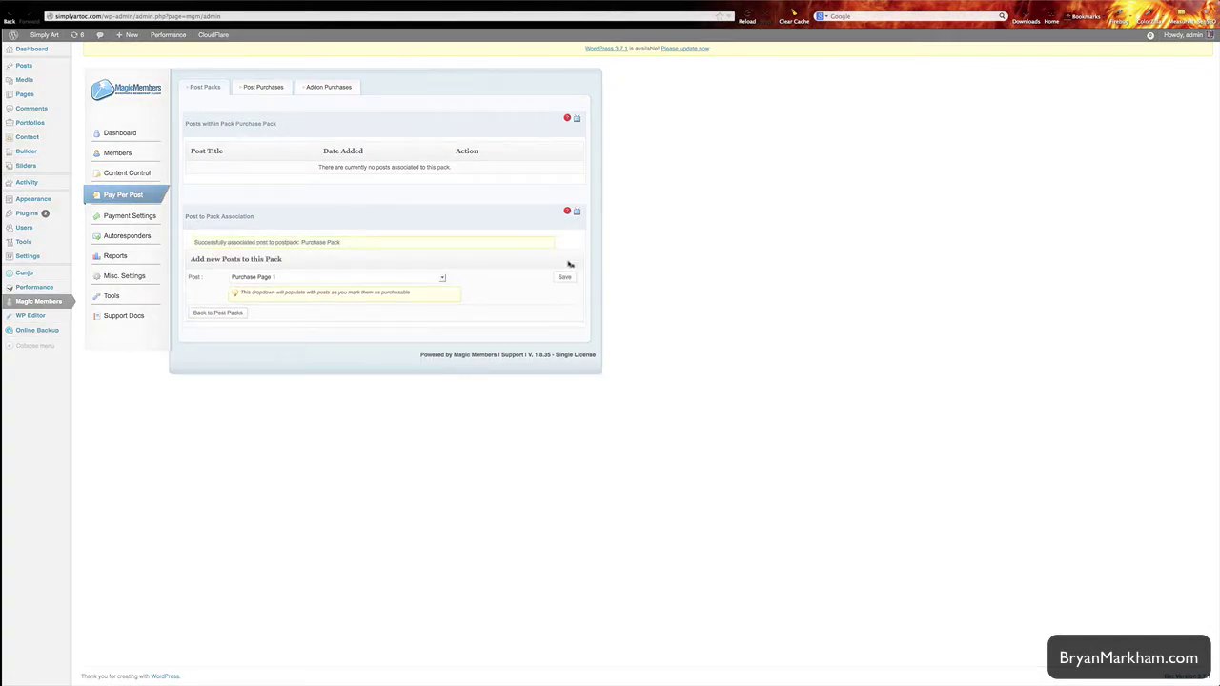
click(442, 279)
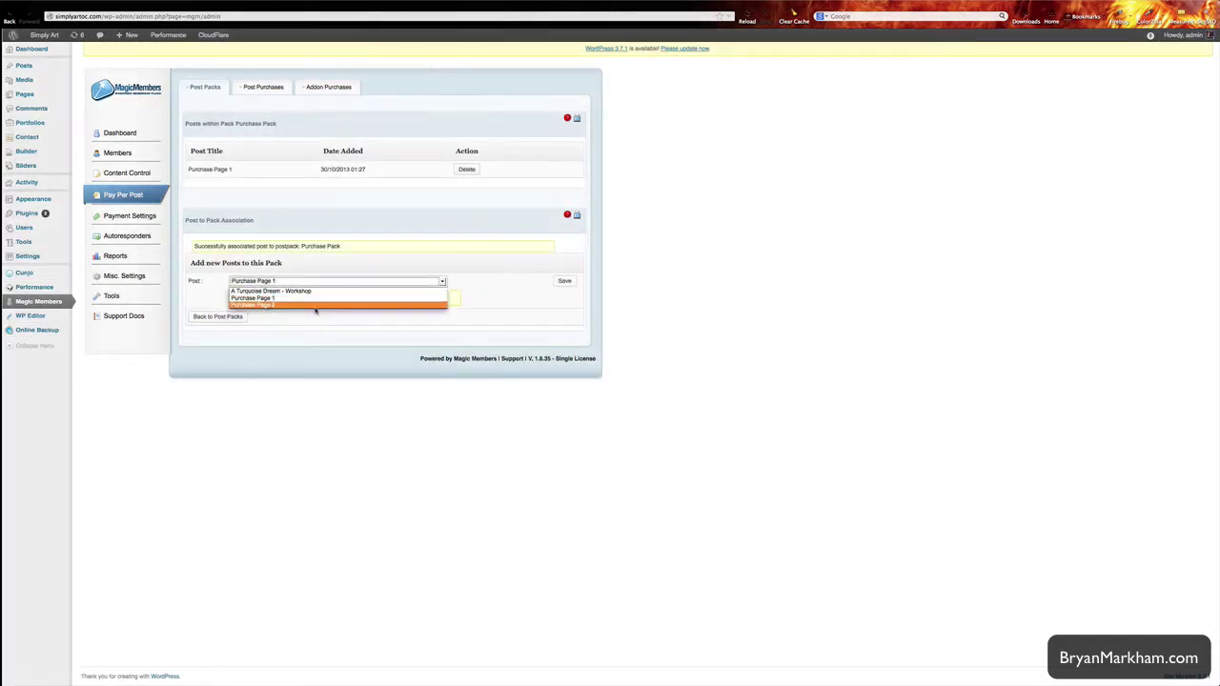
click(264, 305)
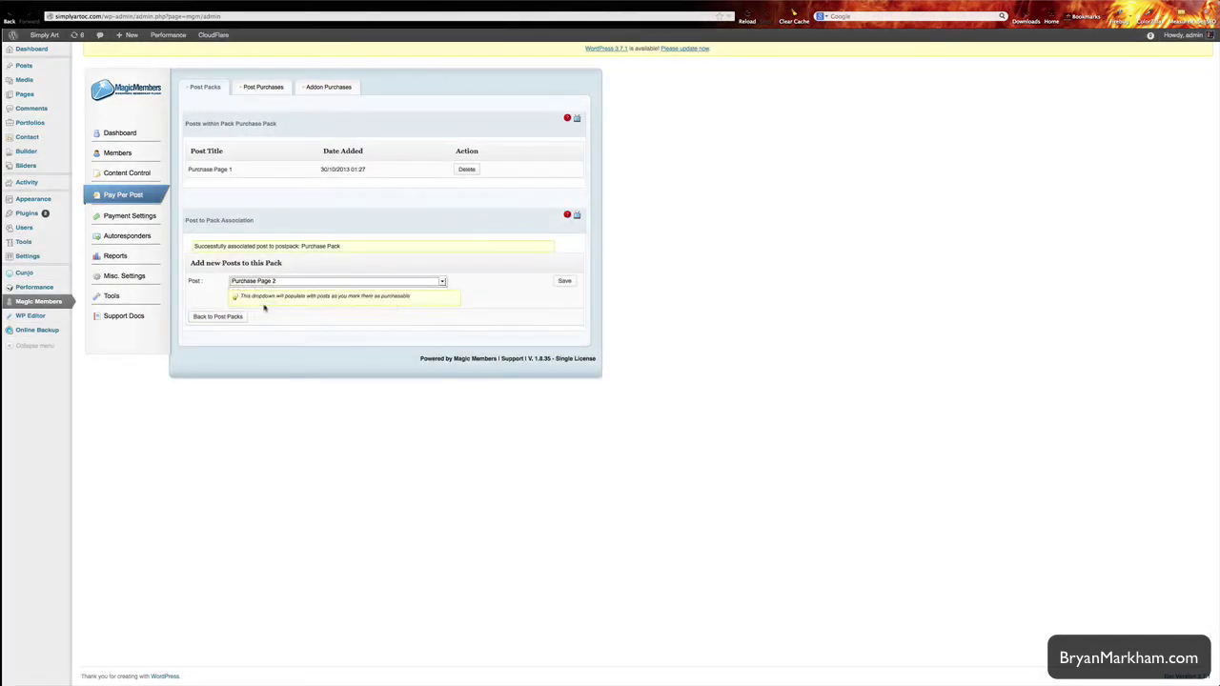
click(565, 281)
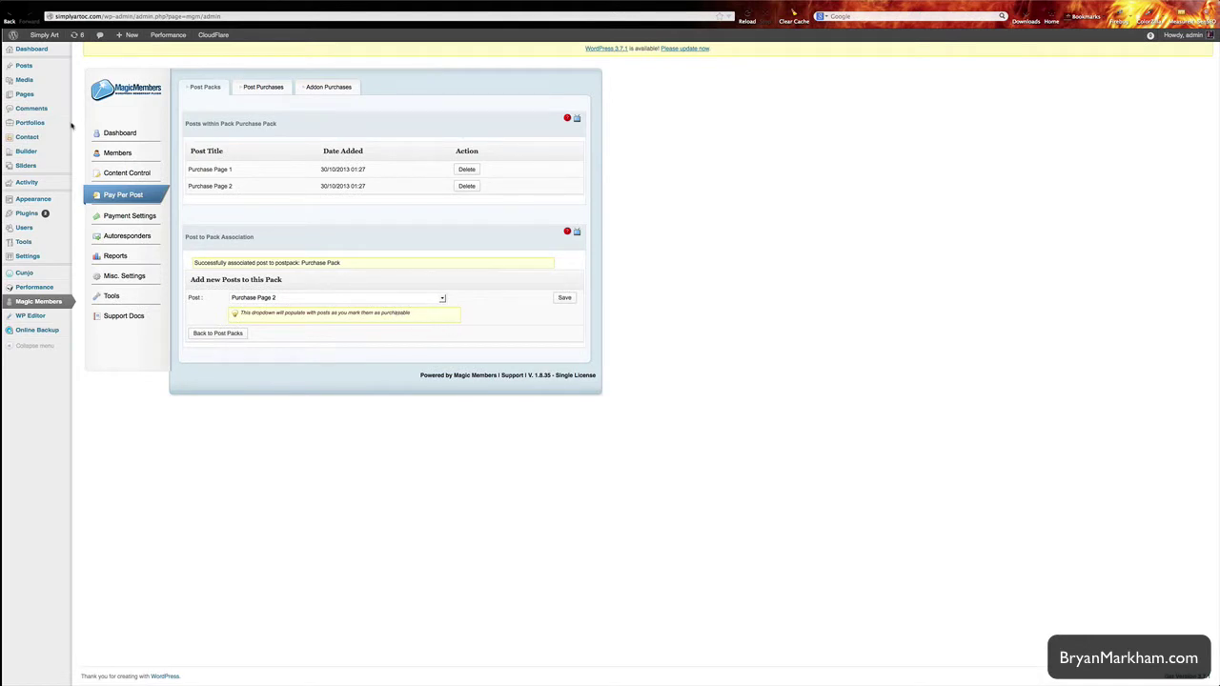
mouse_move(21, 98)
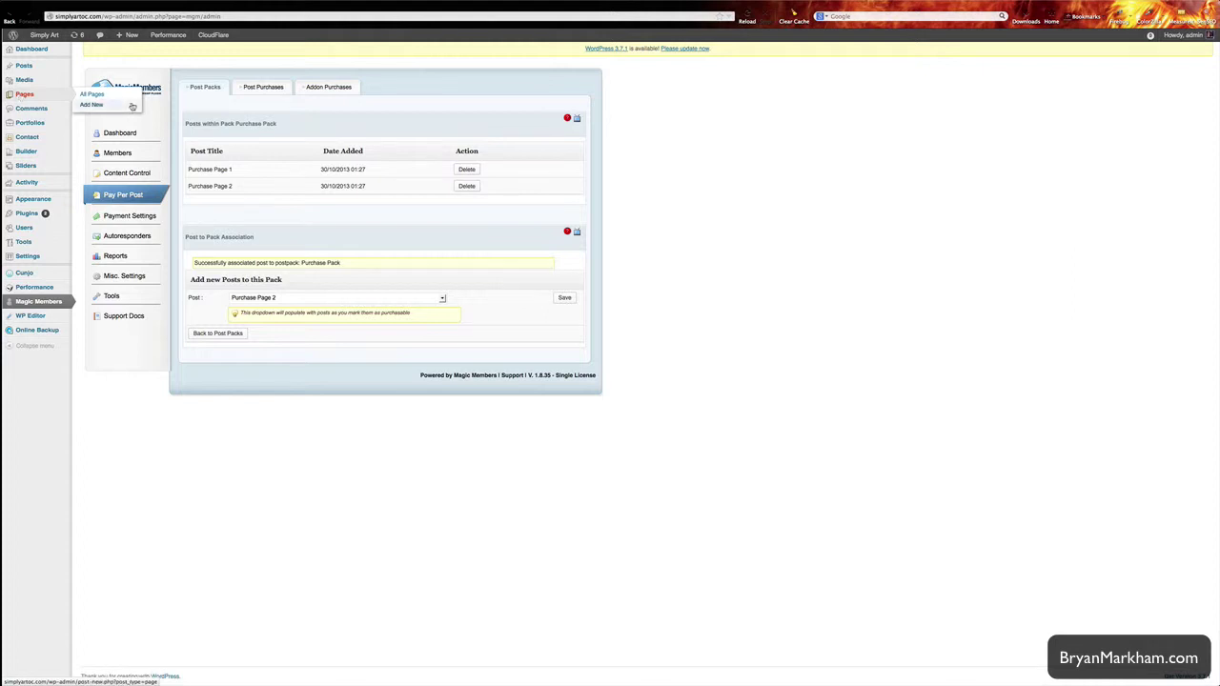
- Search All Pages for 'purchase page' to list the five matching pages
click(93, 93)
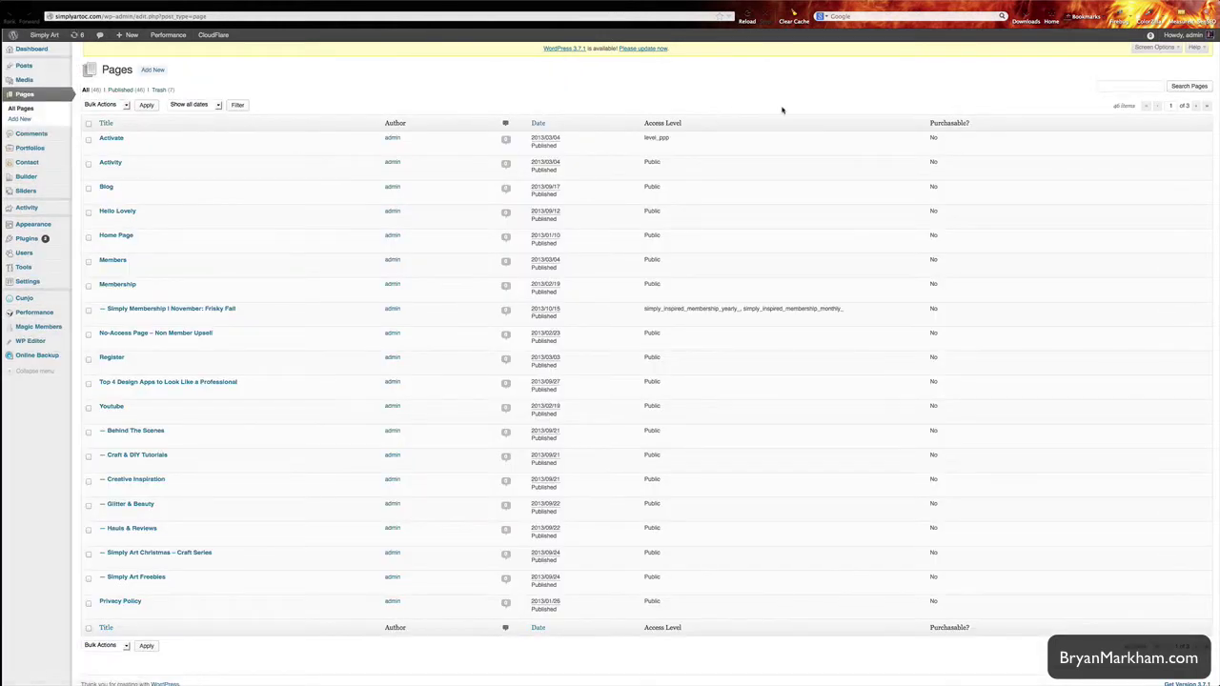
click(1122, 86)
text(purcha)
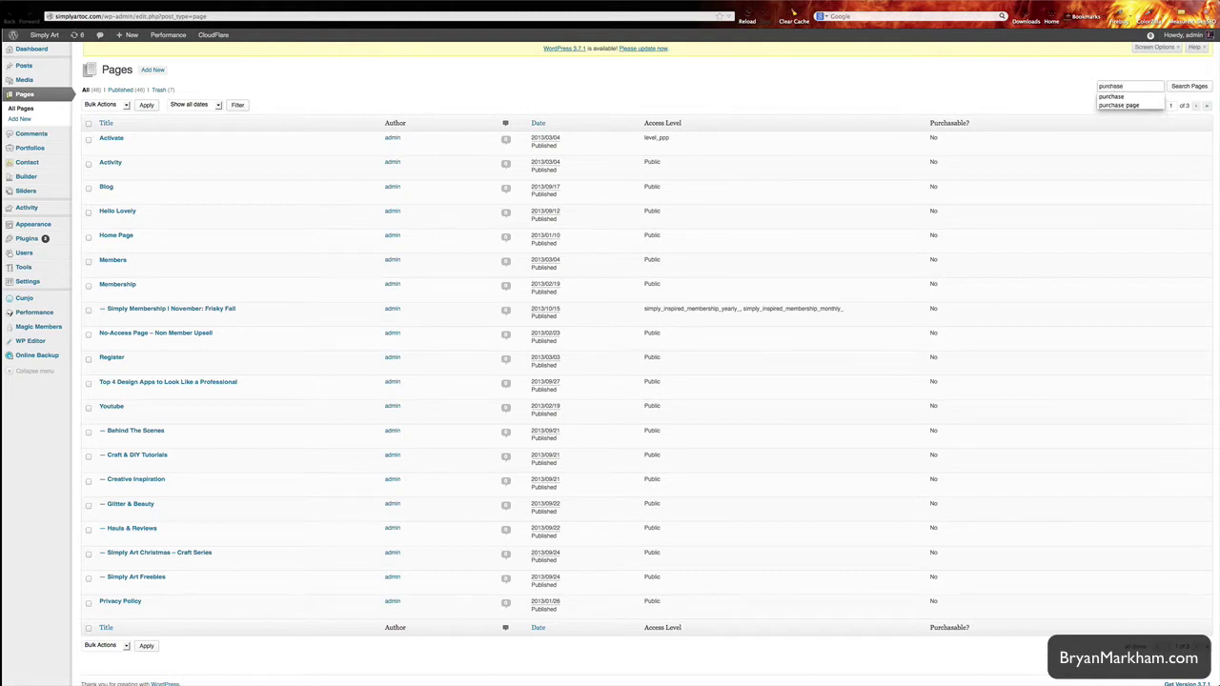
text(se)
key(Down)
key(Down)
key(Return)
key(Return)
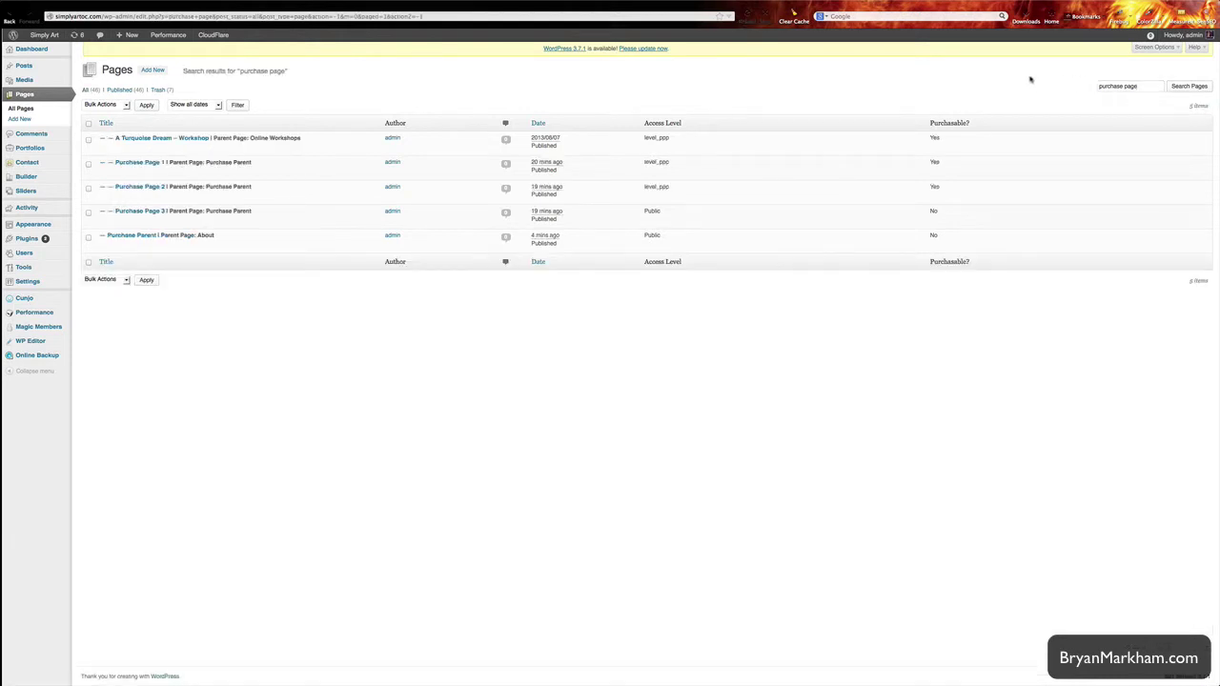
- Give Purchase Page 3 Level PPP access and Pay Per Post 'Yes', update it, and return to Purchase Pack
mouse_move(133, 221)
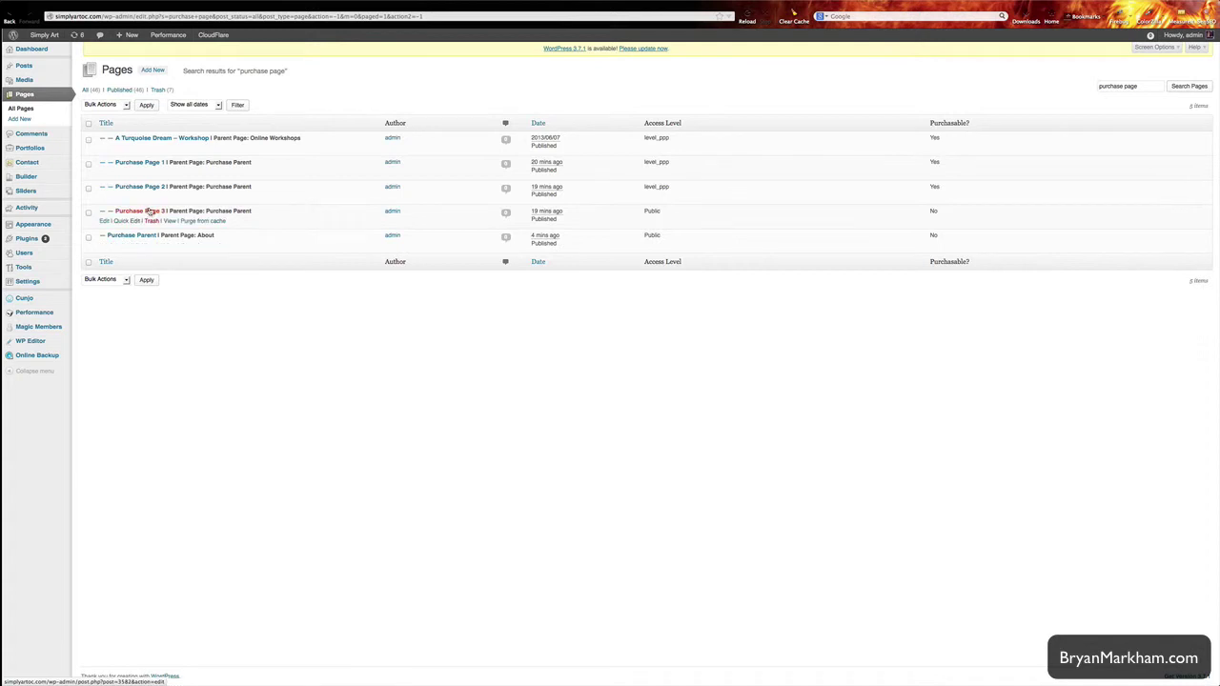
click(150, 211)
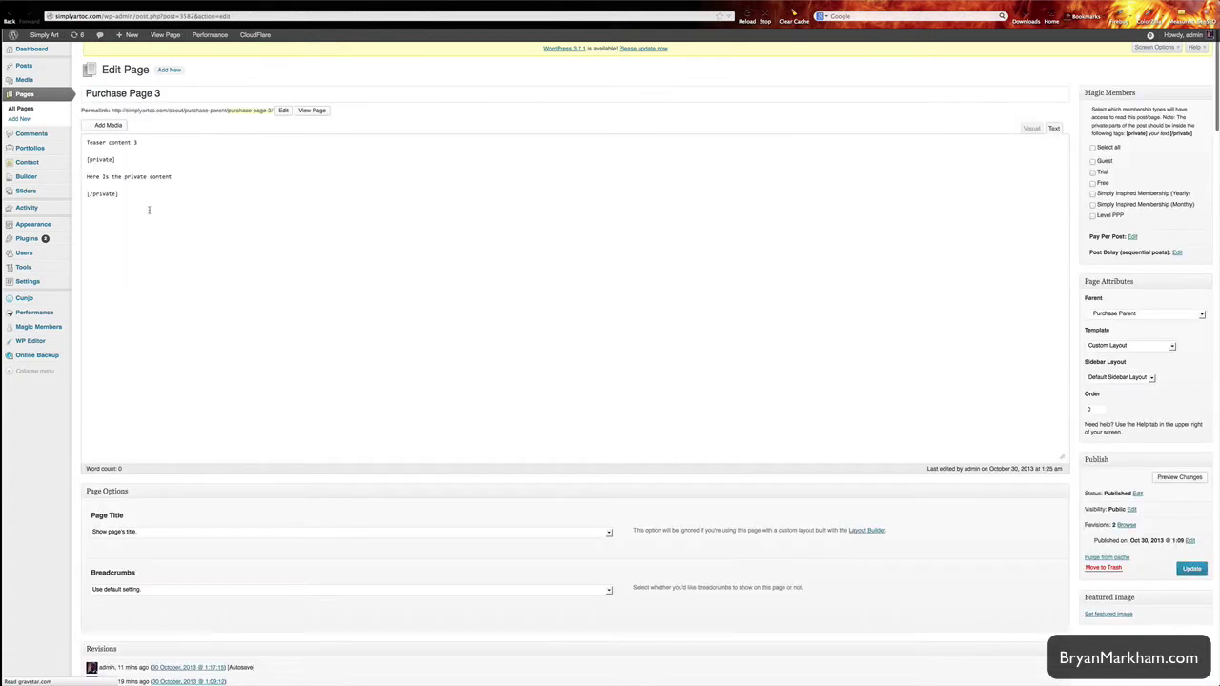
click(1092, 218)
click(1132, 237)
click(1109, 279)
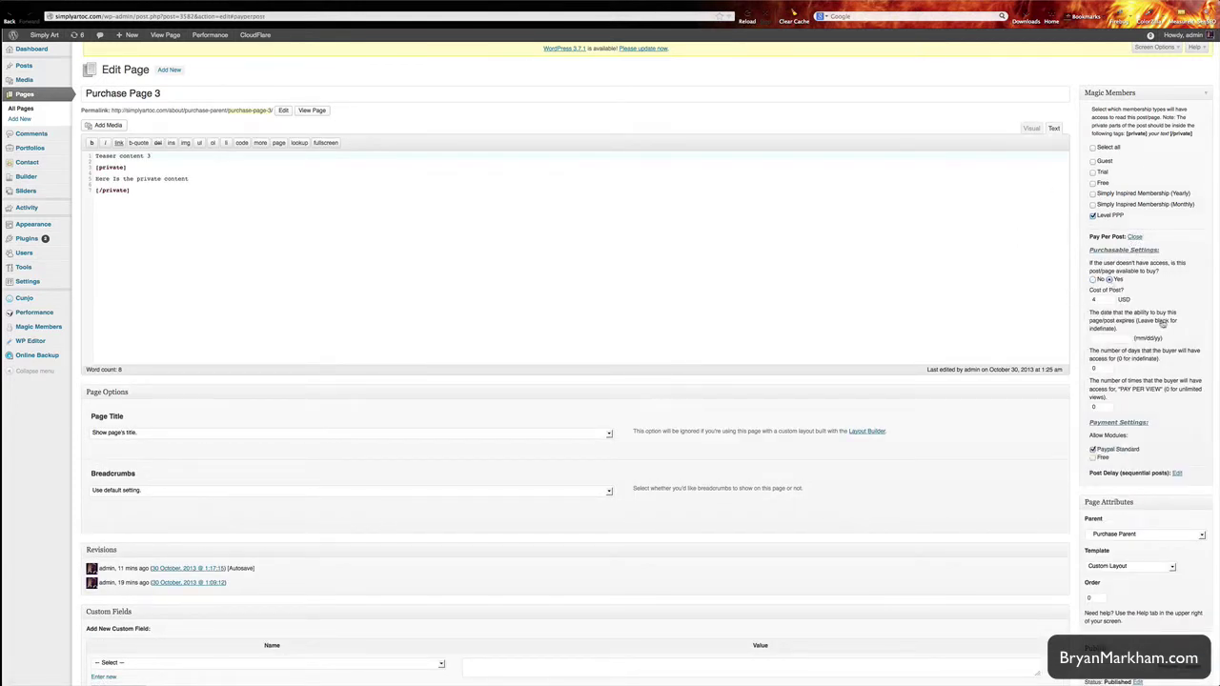
scroll(1163, 323, down, 3)
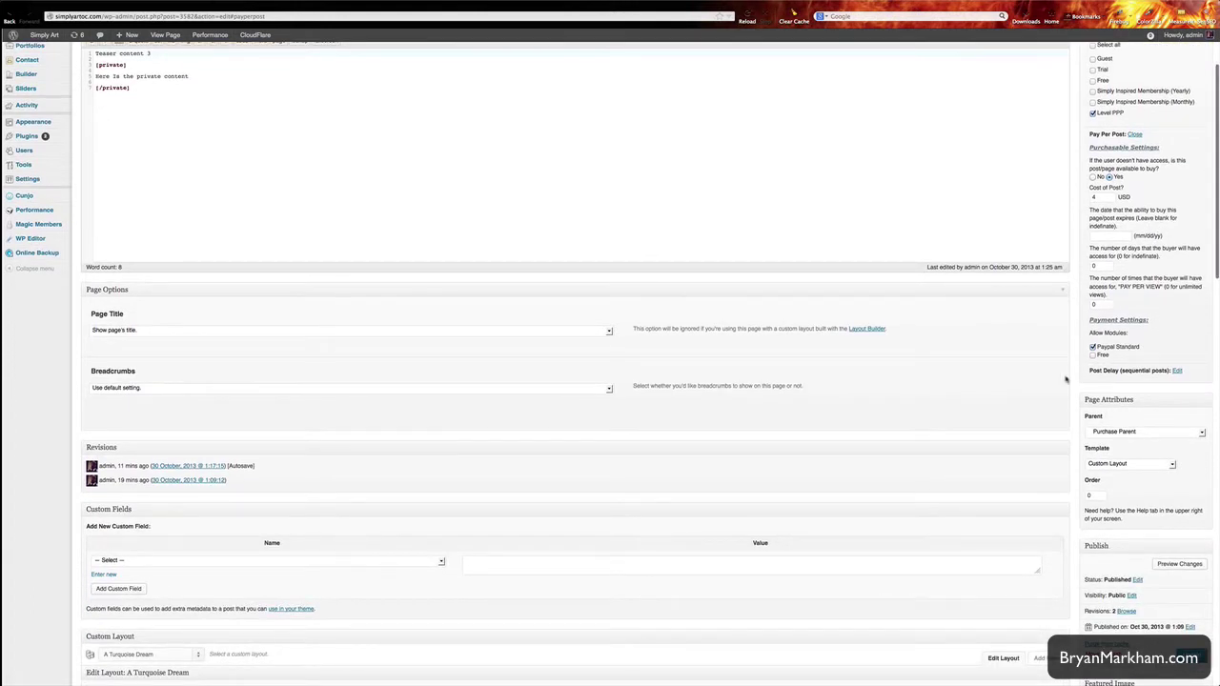
scroll(1067, 378, down, 1)
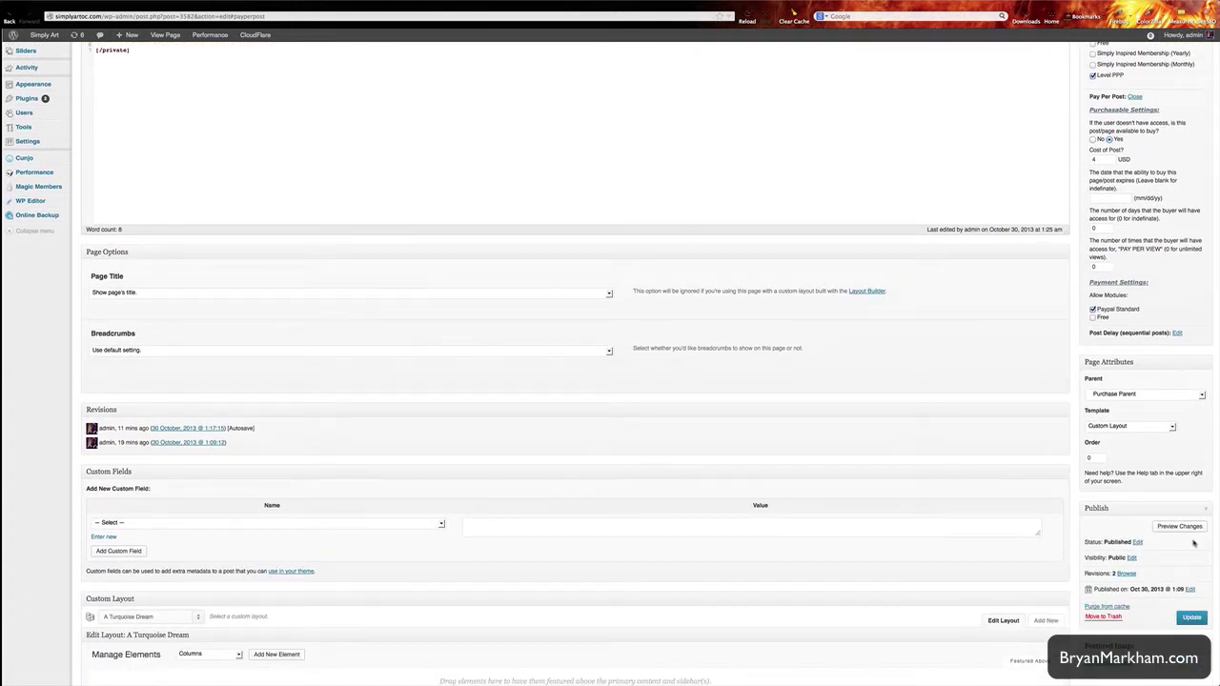
click(1193, 617)
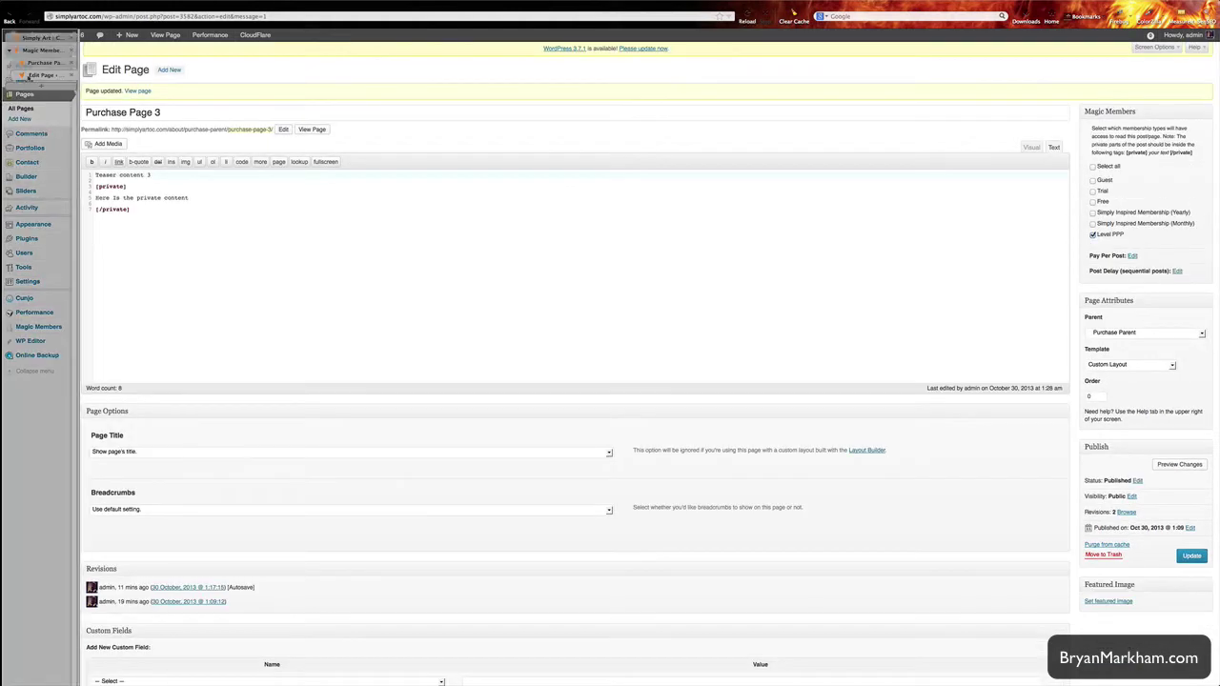
click(30, 63)
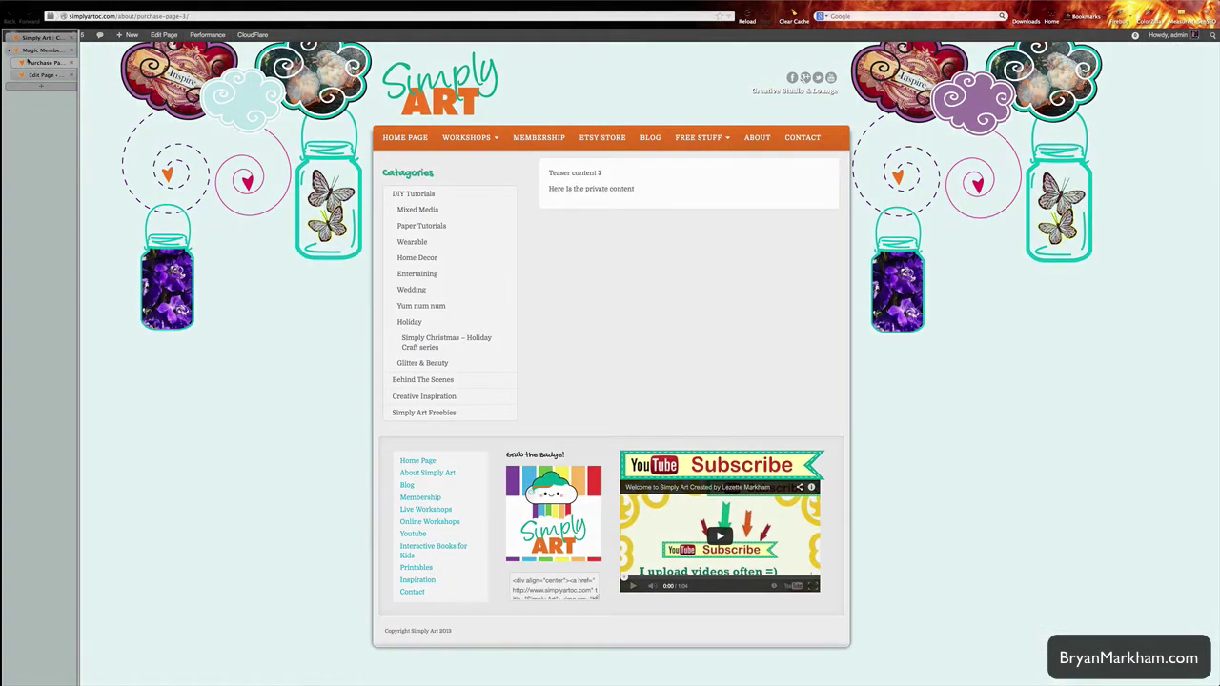
click(26, 50)
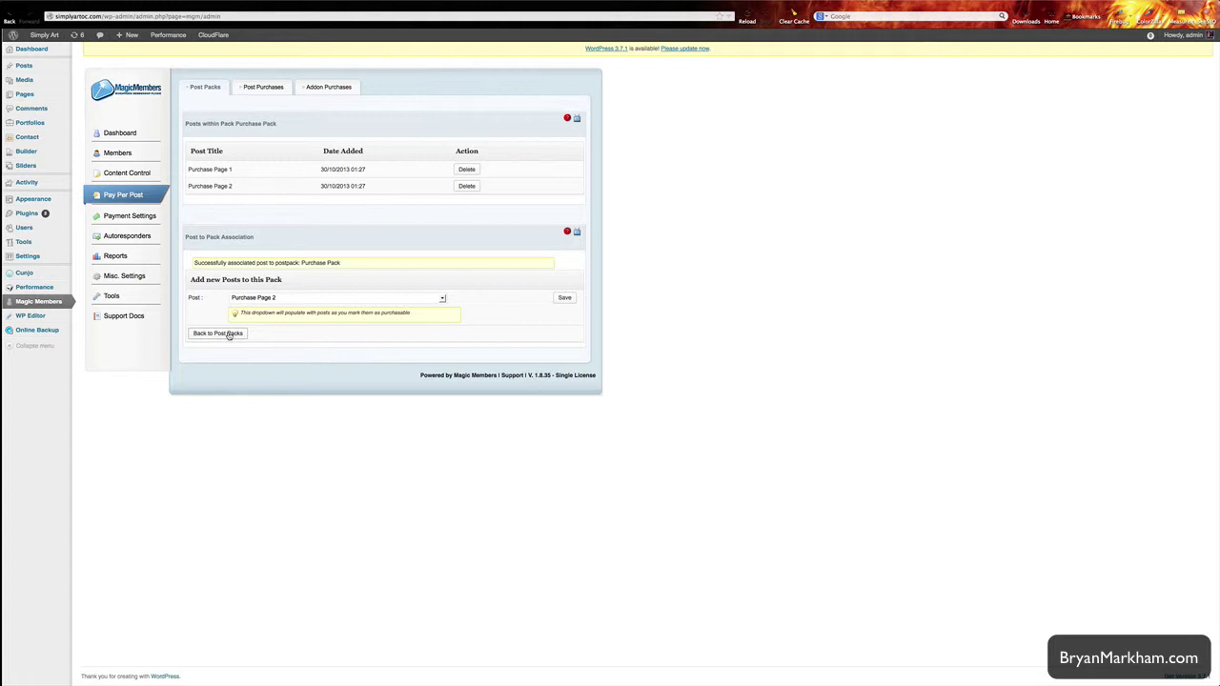
- Save Purchase Page 3 into Purchase Pack's posts, then go back to the Post Packs list
click(229, 335)
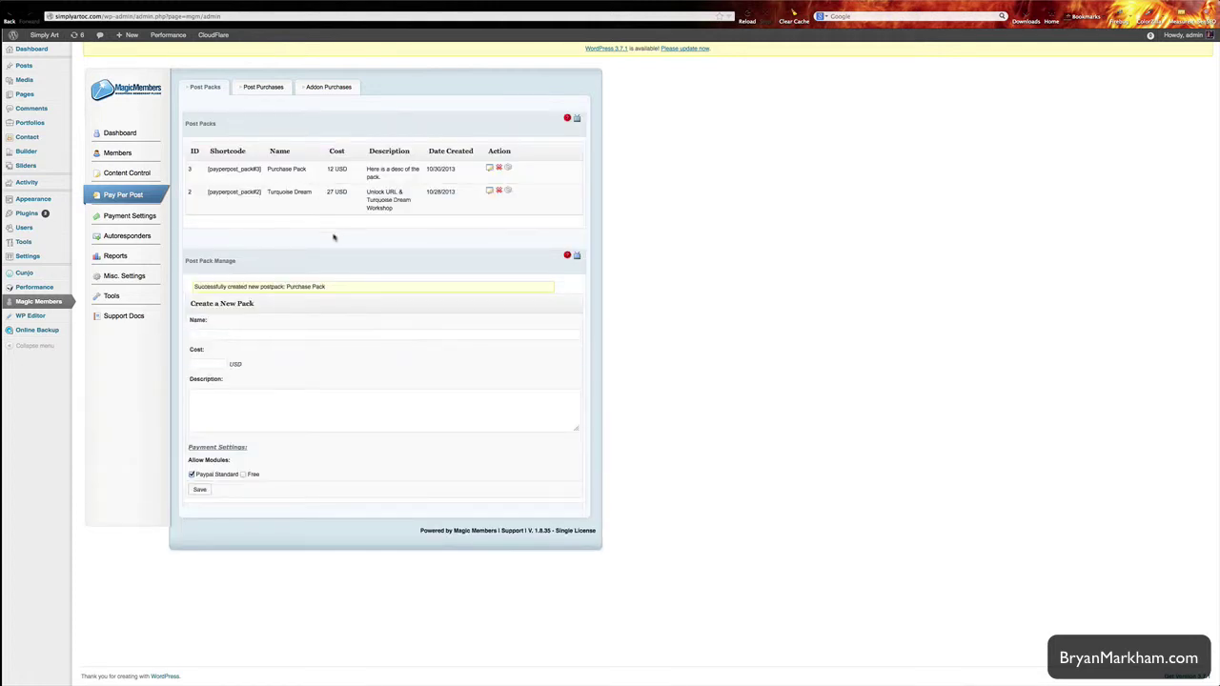
click(506, 169)
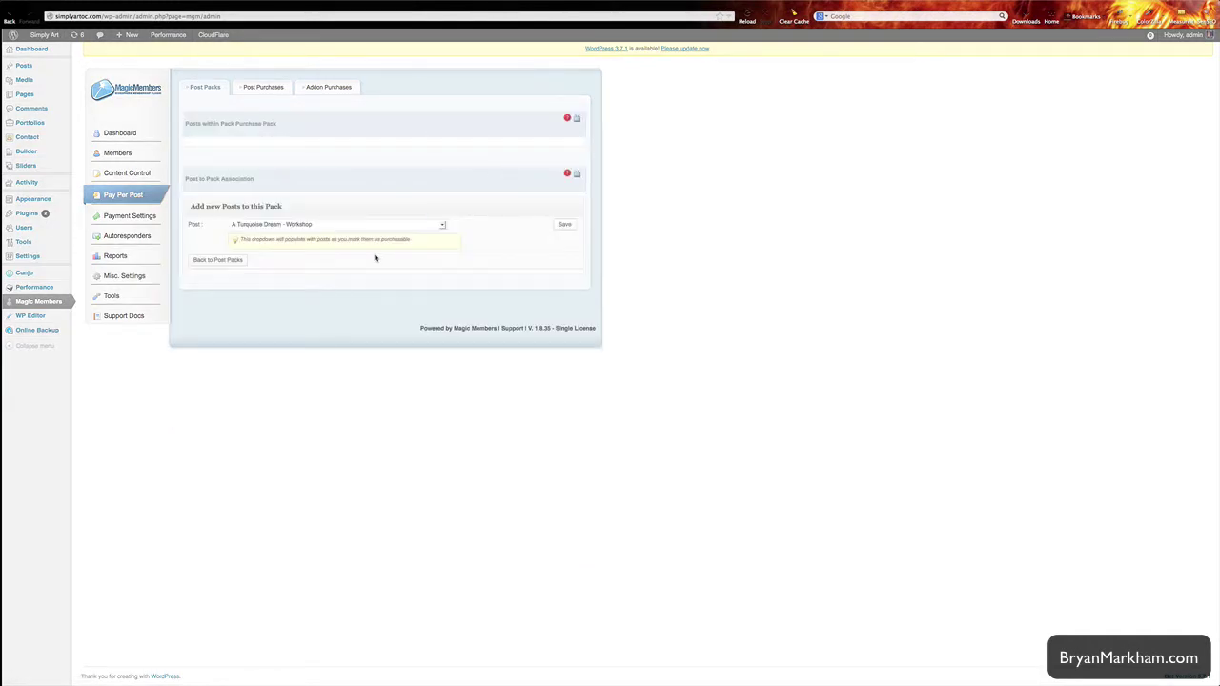
click(441, 282)
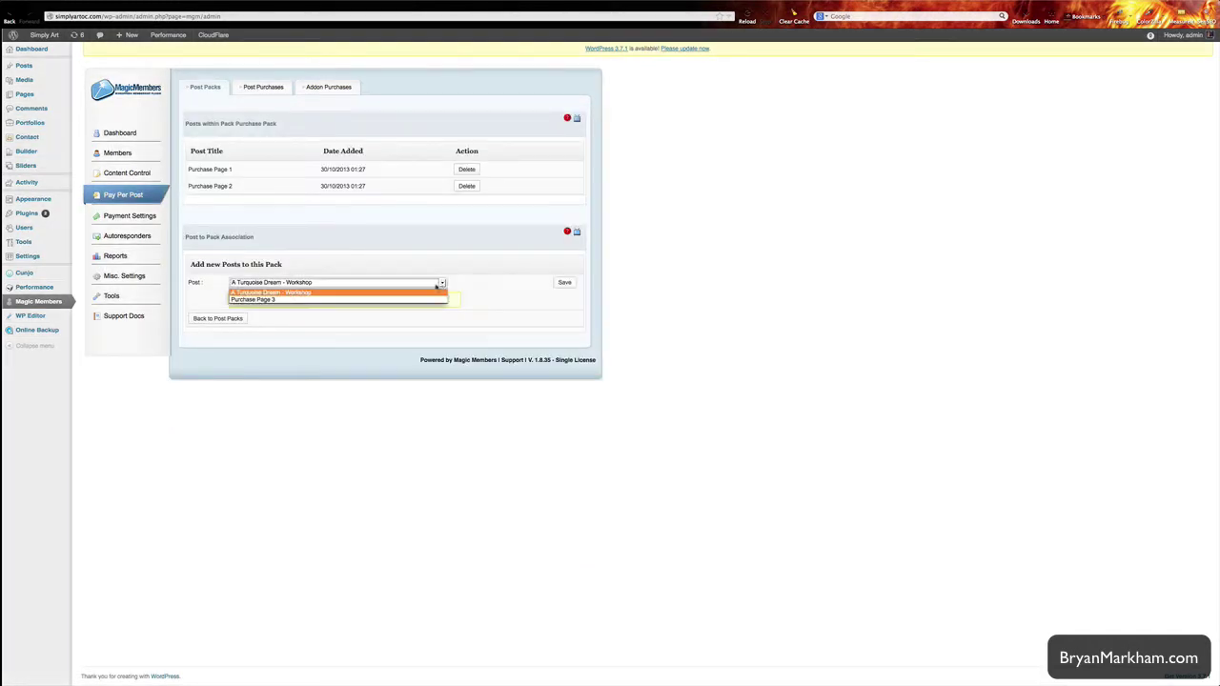
click(410, 296)
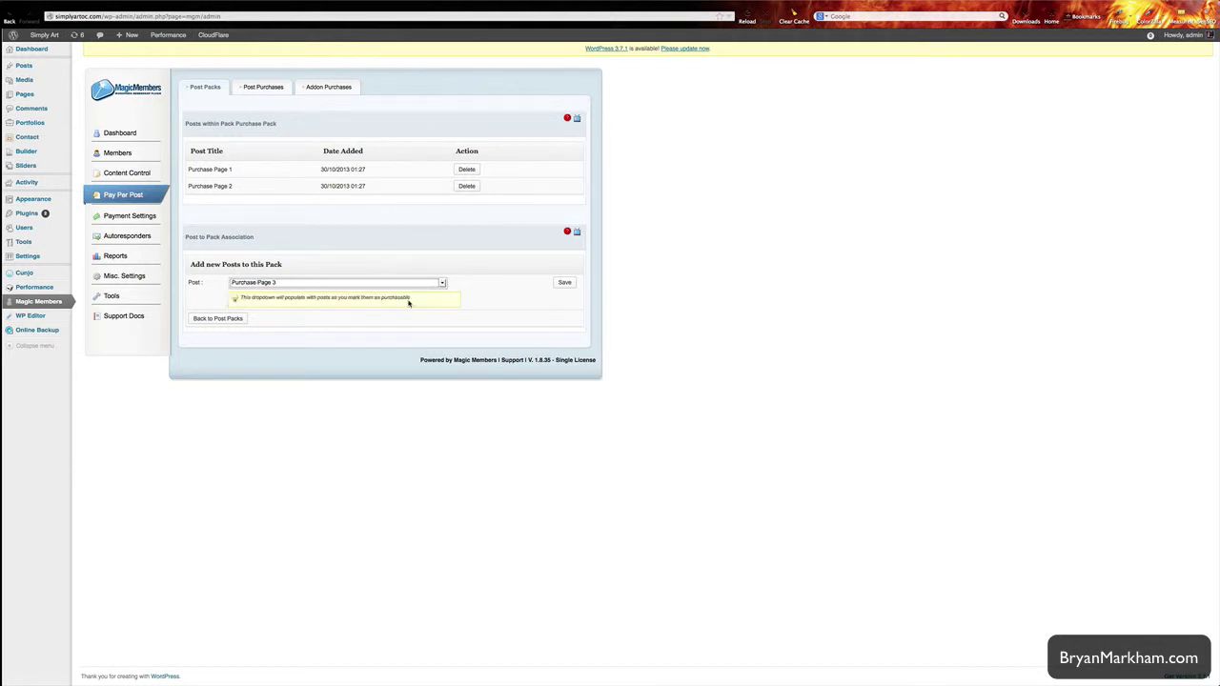
click(564, 282)
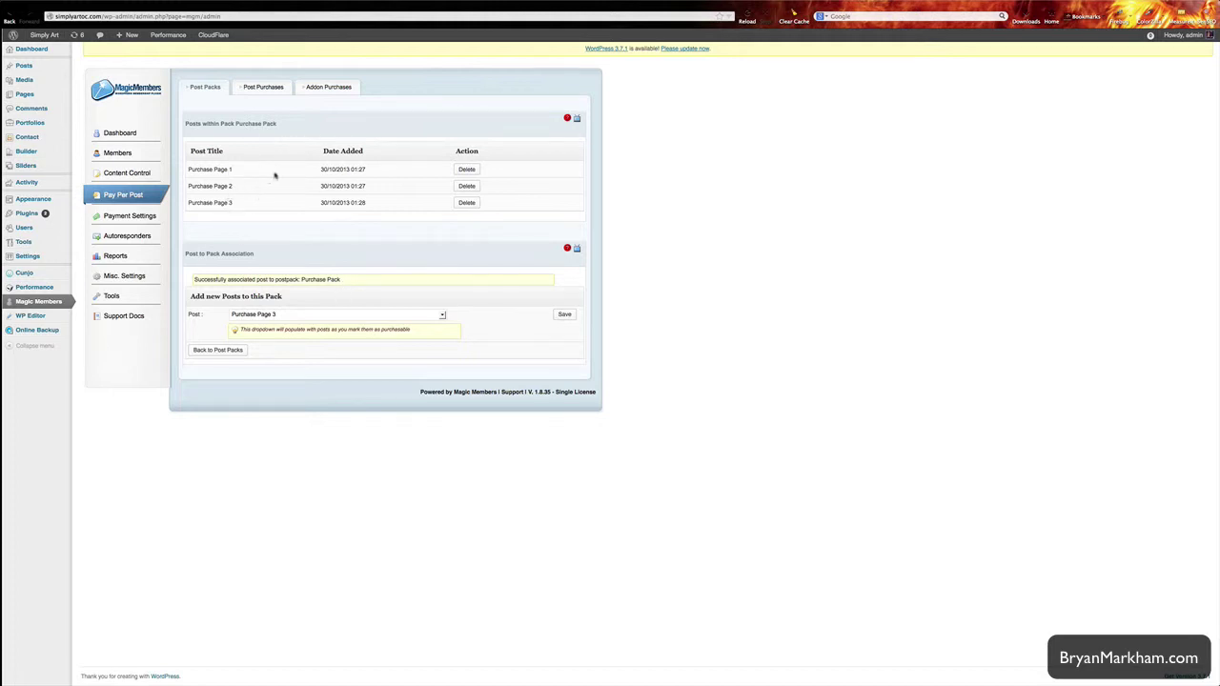
click(229, 350)
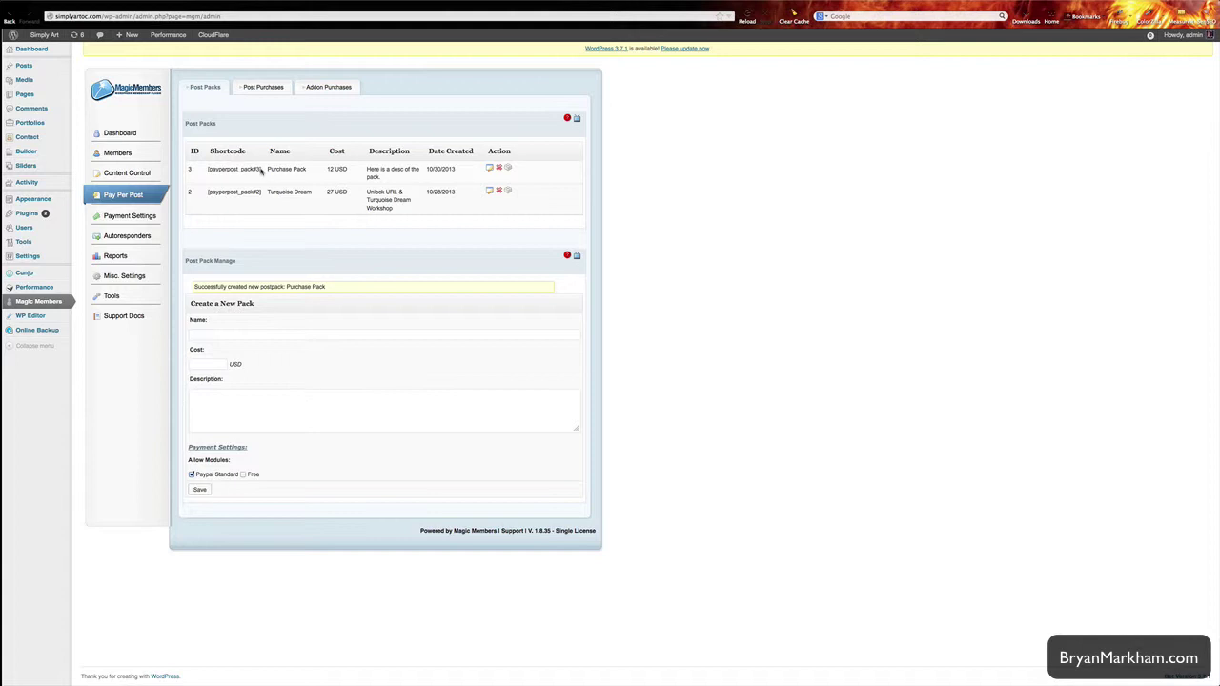
- Select the [payperpost_pack#3] shortcode and return to the Purchase Page 3 editor tab
drag(261, 169, 207, 169)
key(super+c)
mouse_move(4, 107)
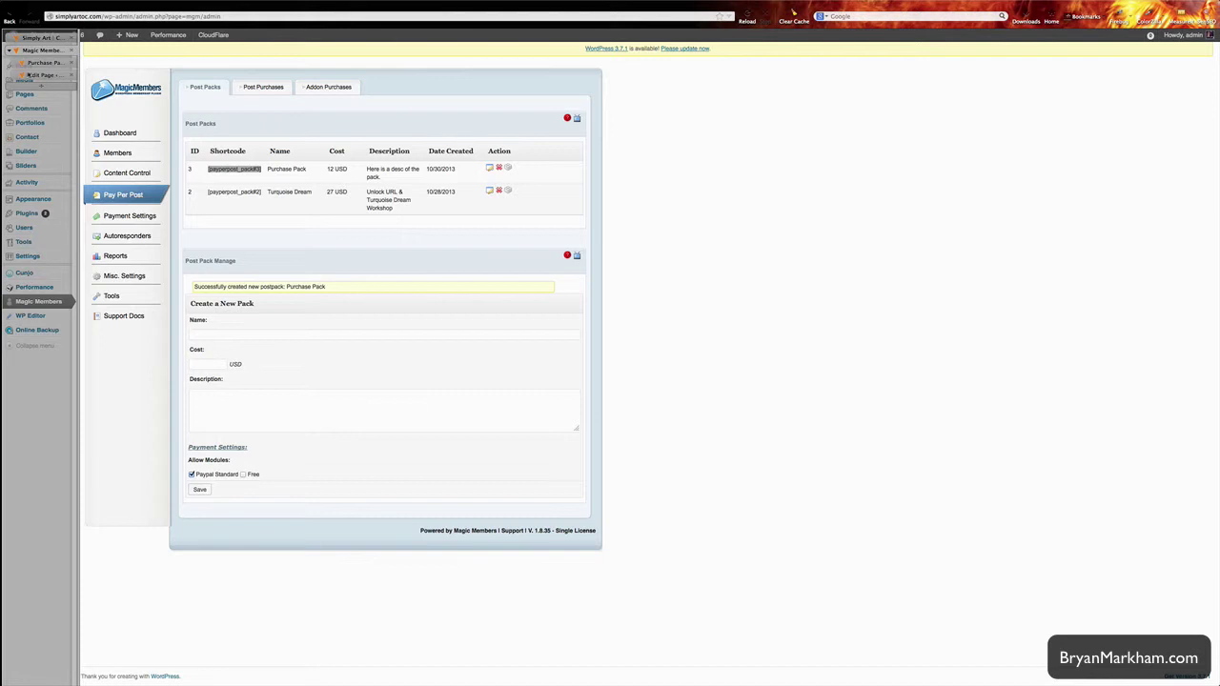
click(39, 74)
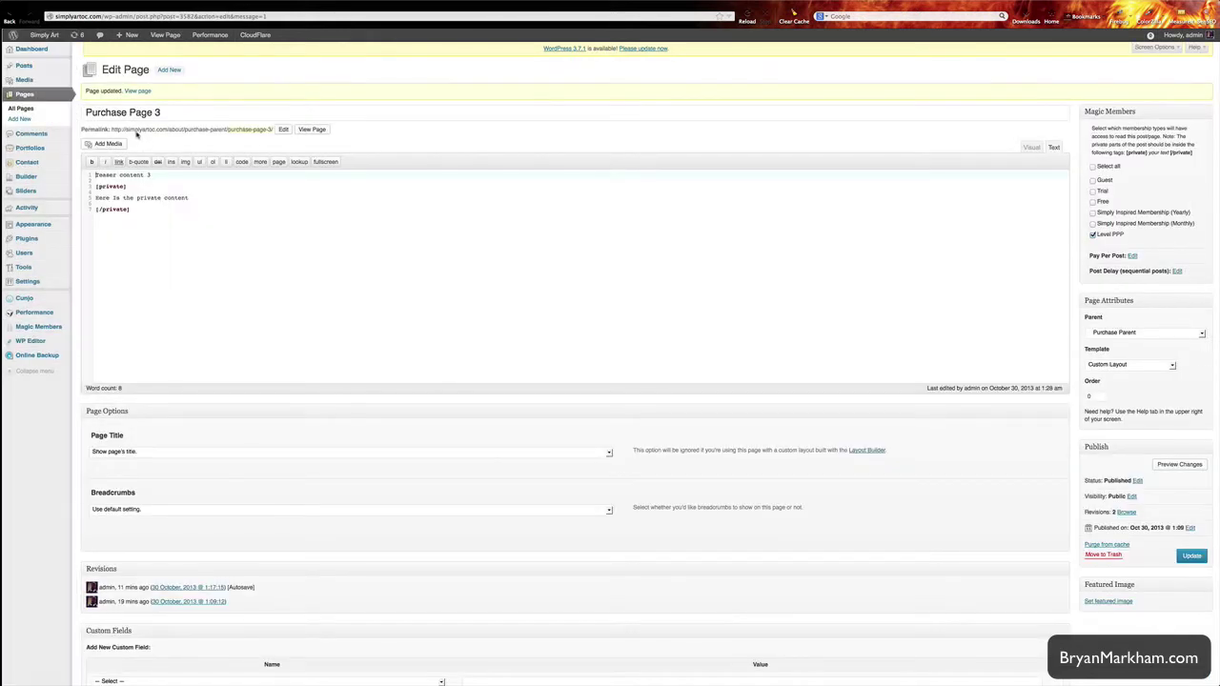
click(13, 23)
click(15, 23)
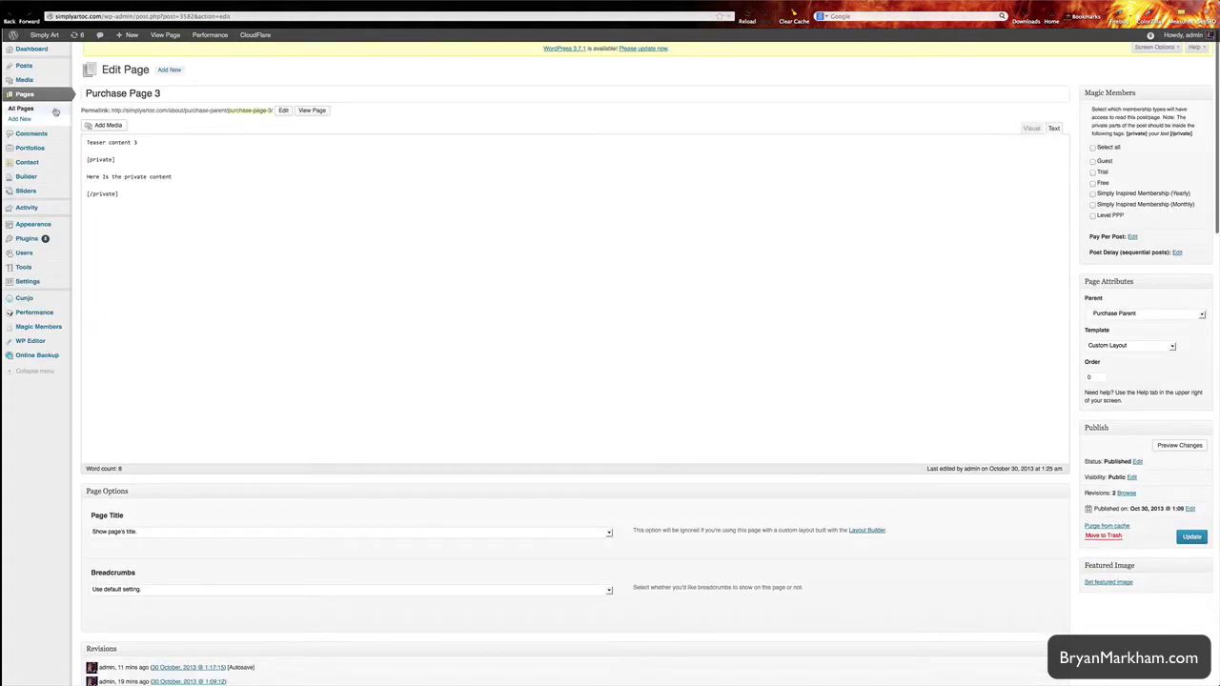
- Search the pages list for 'purchase' to show all five matching pages
click(27, 118)
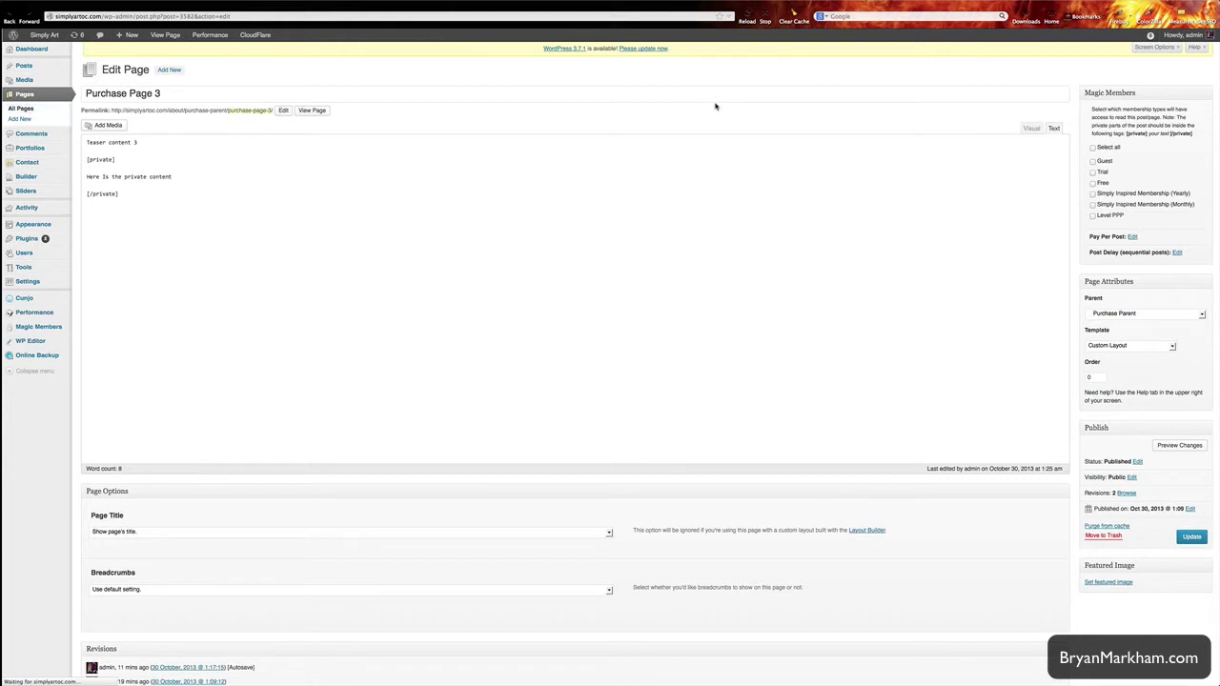
click(1134, 86)
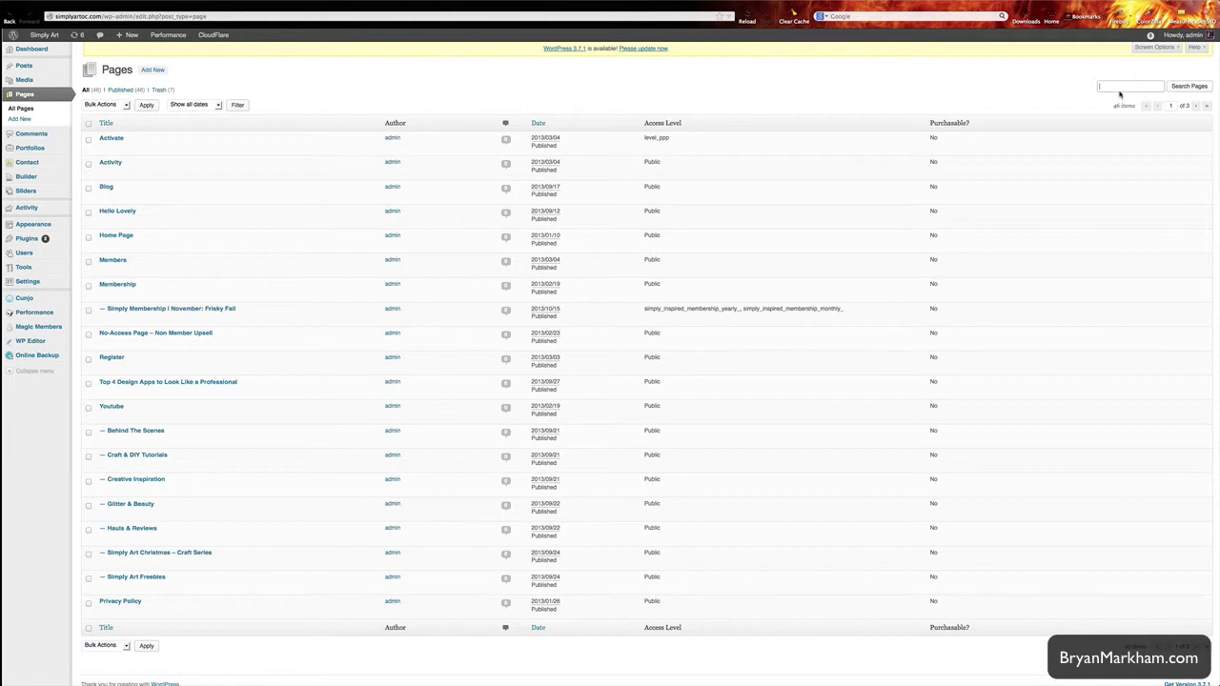
text(purcha)
key(Down)
key(Down)
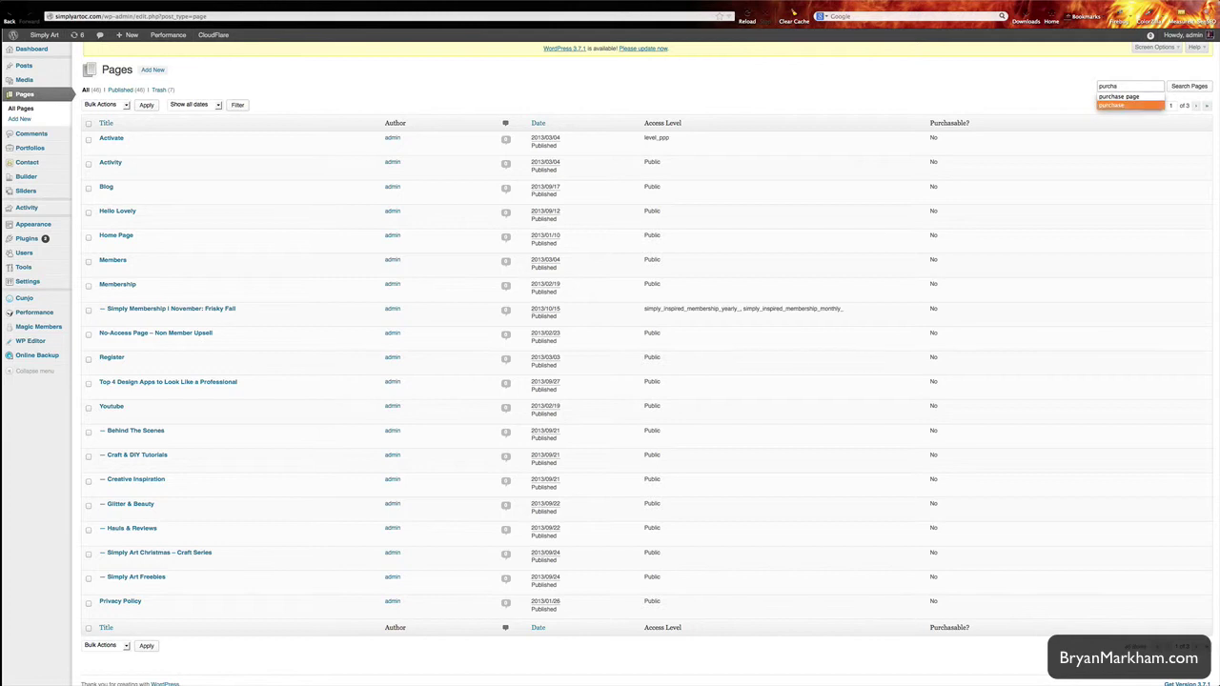
key(Return)
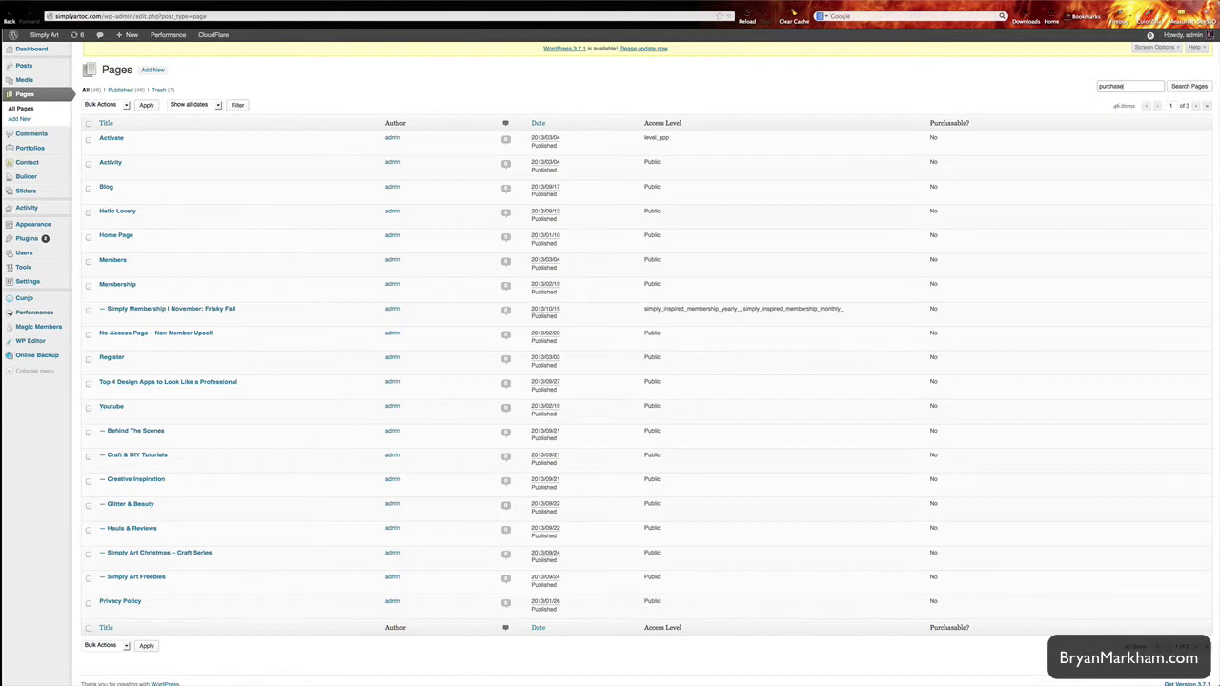
key(Return)
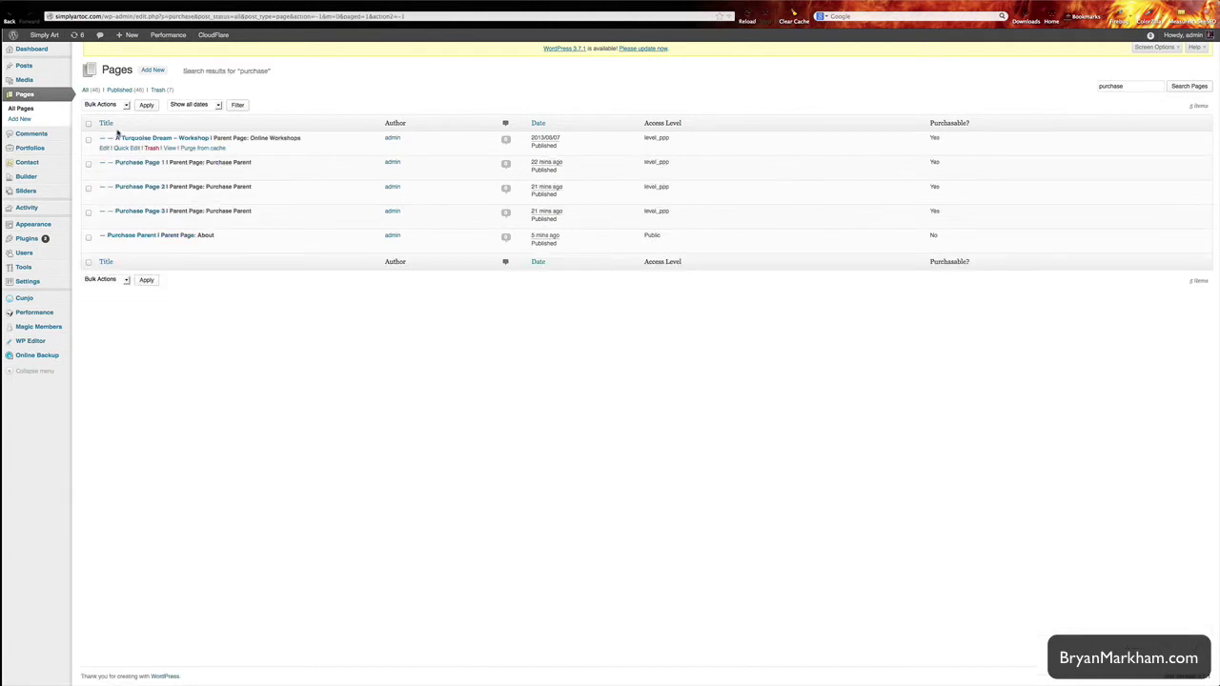
- Paste [payperpost_pack#3] below Purchase Parent's sentence, update the page, and view it
click(132, 235)
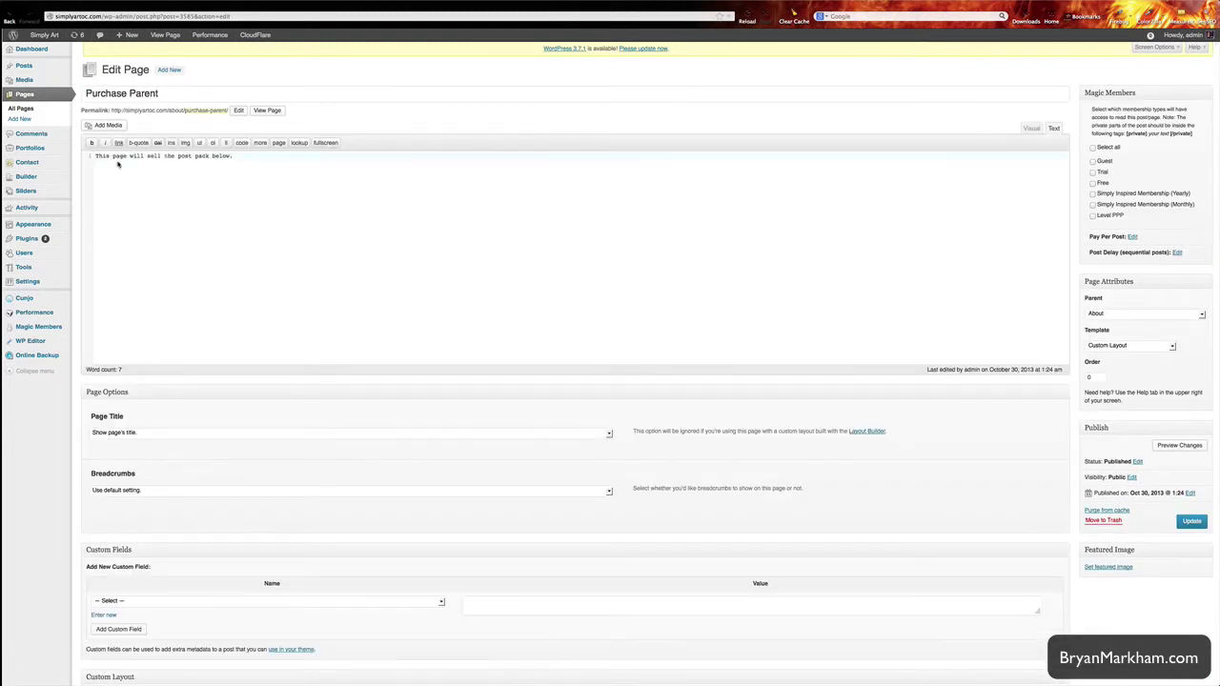
click(253, 163)
key(super+v)
click(1189, 522)
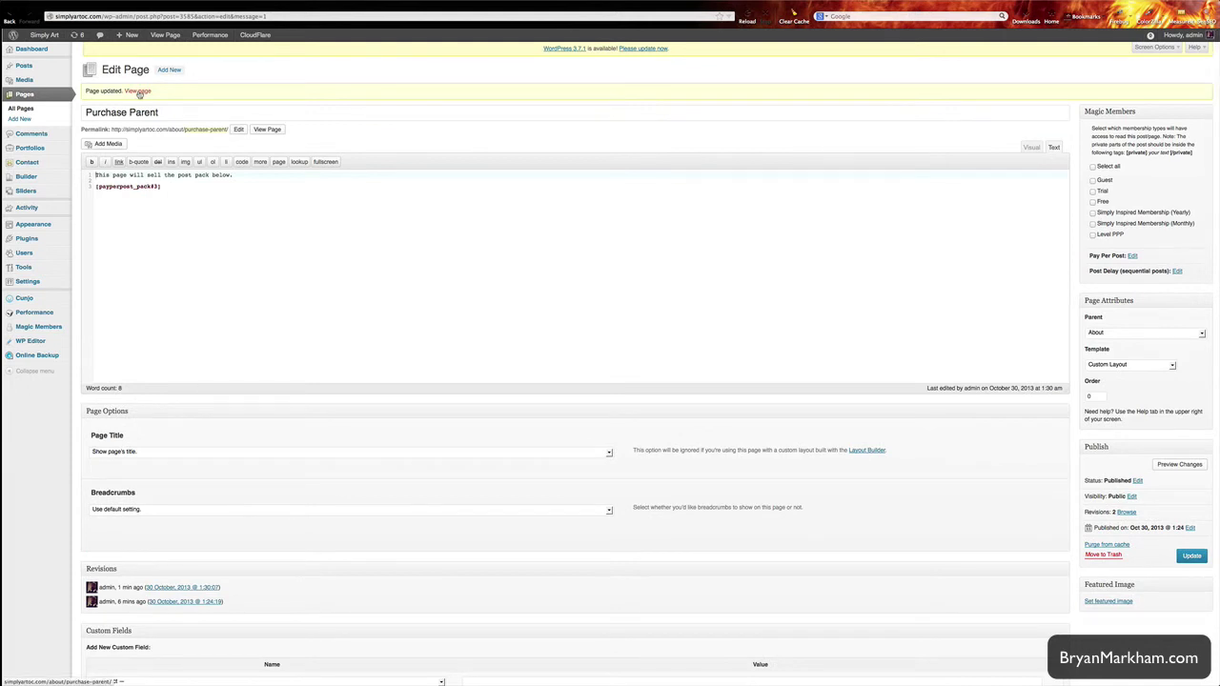
click(138, 91)
- Open the live Purchase Parent page and open its purchase page links in separate tabs
right_click(9, 21)
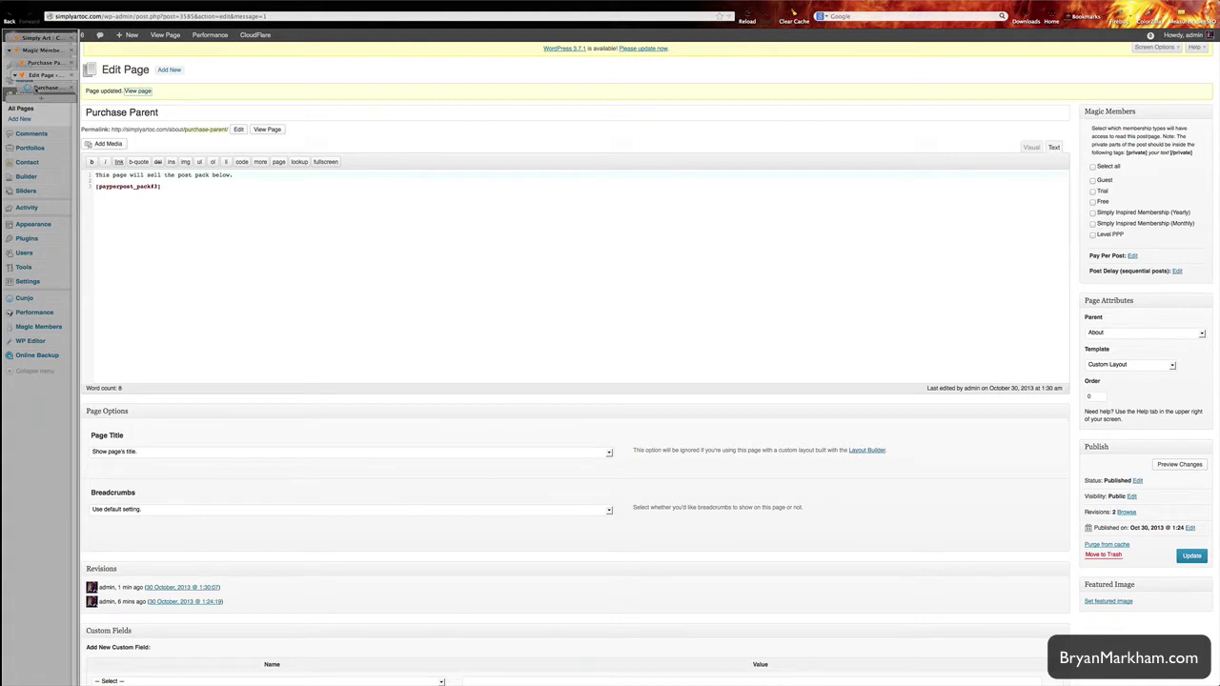
click(36, 88)
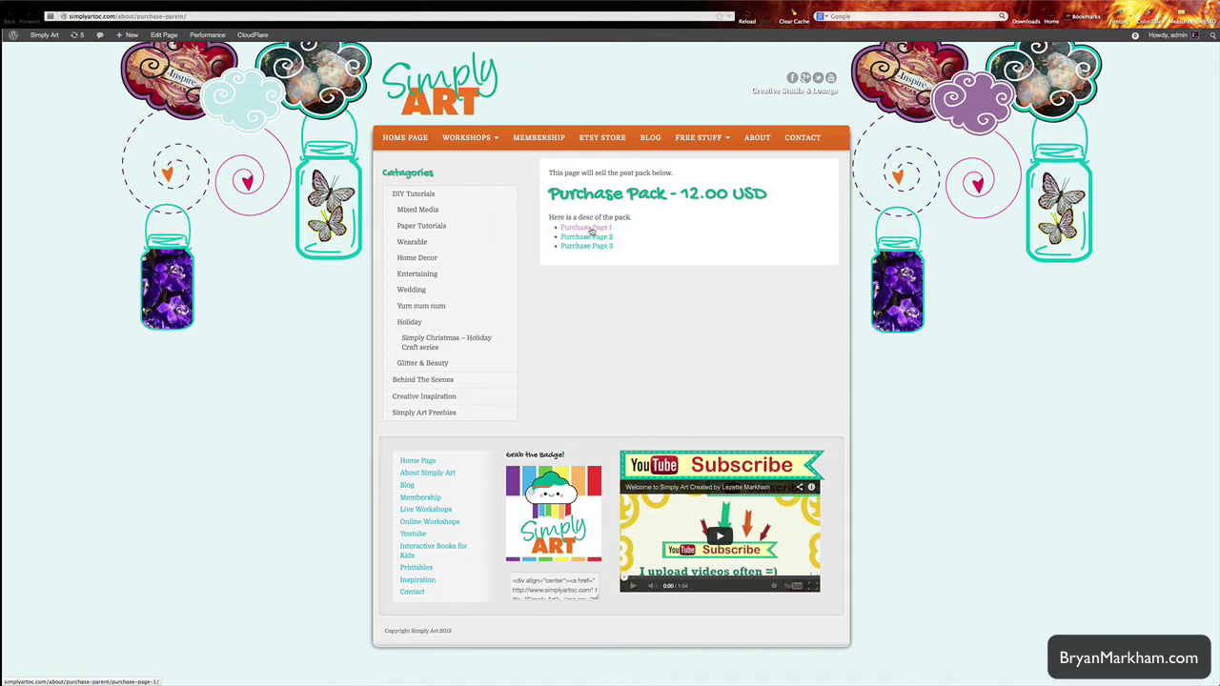
click(587, 236)
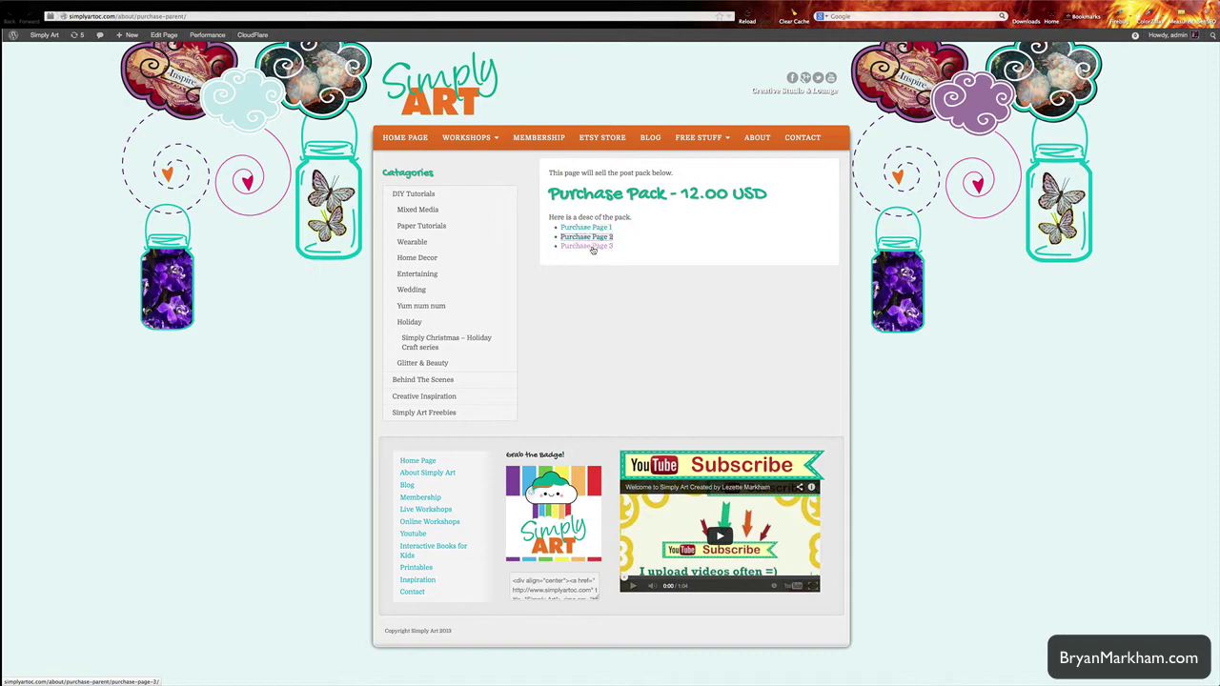
- Review the Purchase Page 1, 2 and 3 tabs, then return to Purchase Parent and select its URL
mouse_move(29, 101)
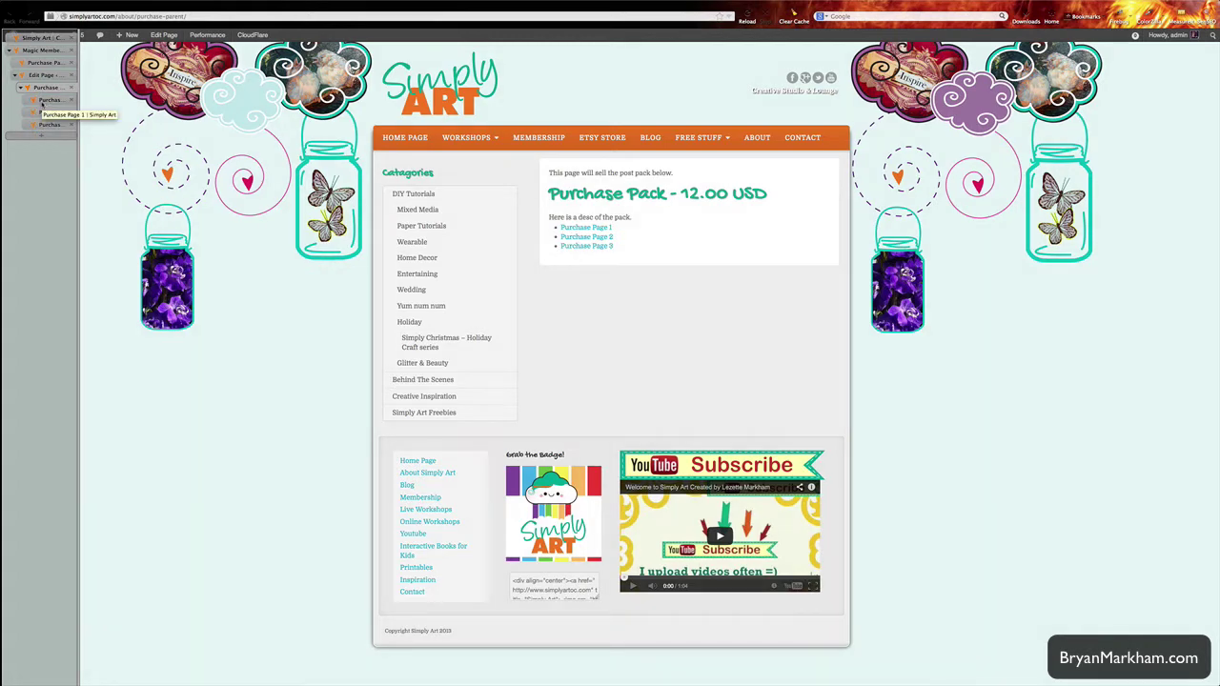
click(43, 101)
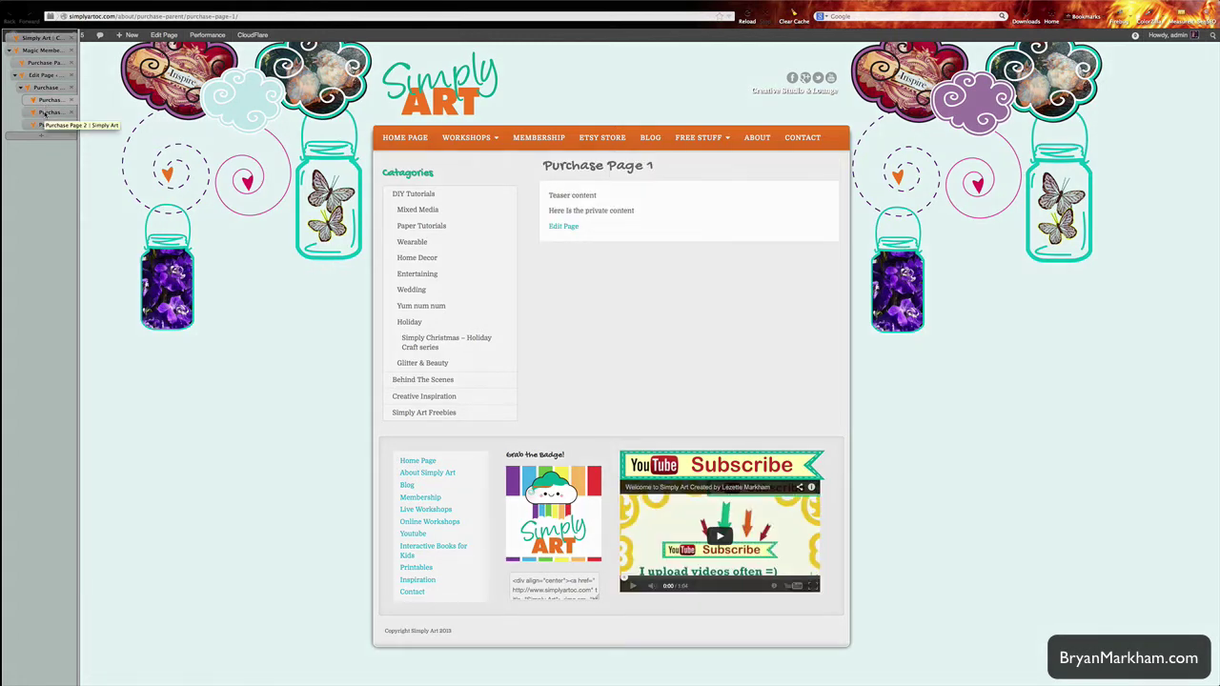
click(44, 112)
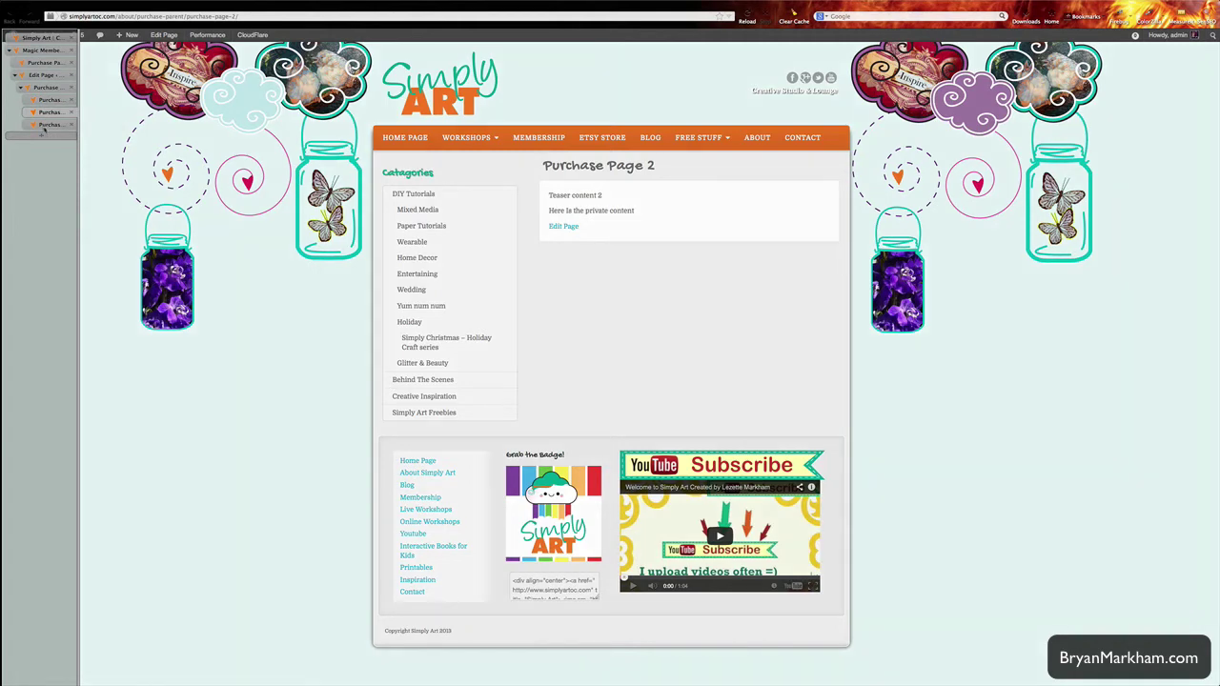
click(44, 125)
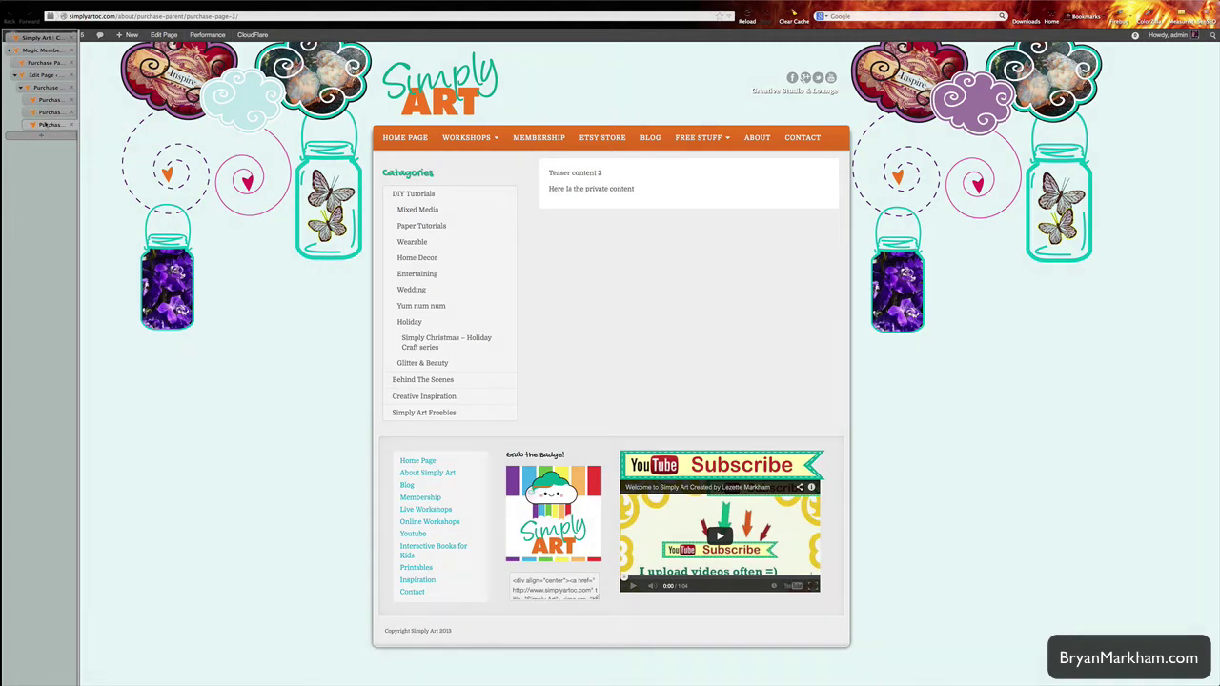
click(45, 112)
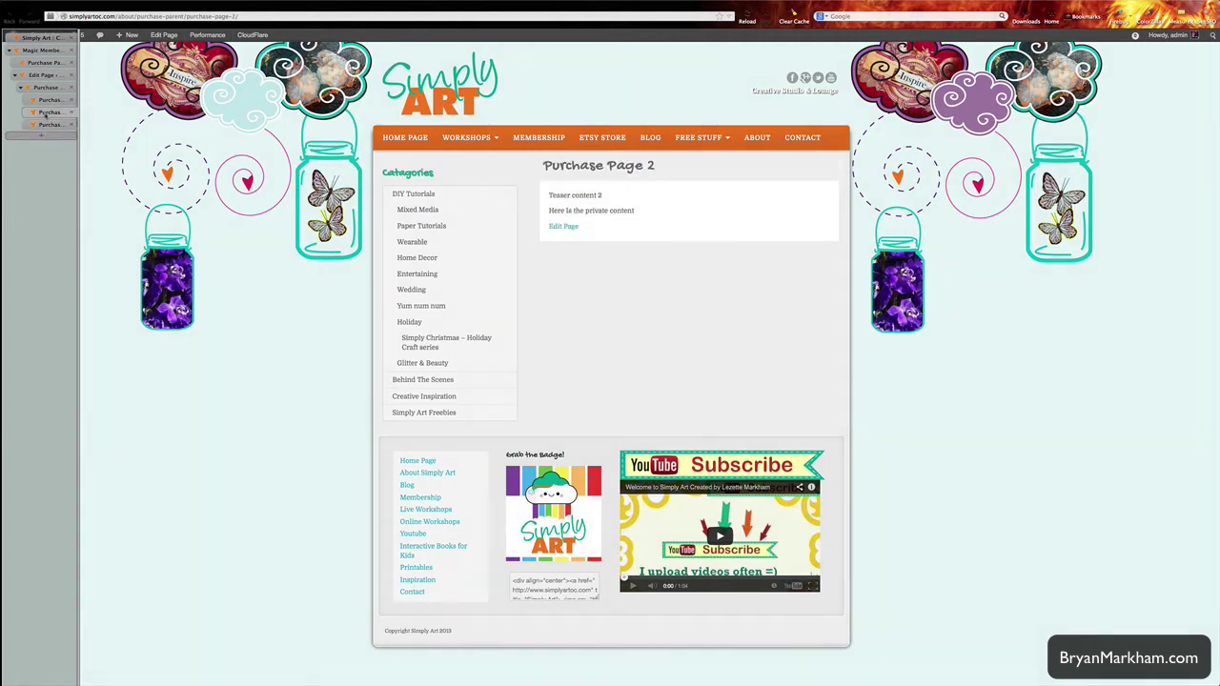
click(45, 102)
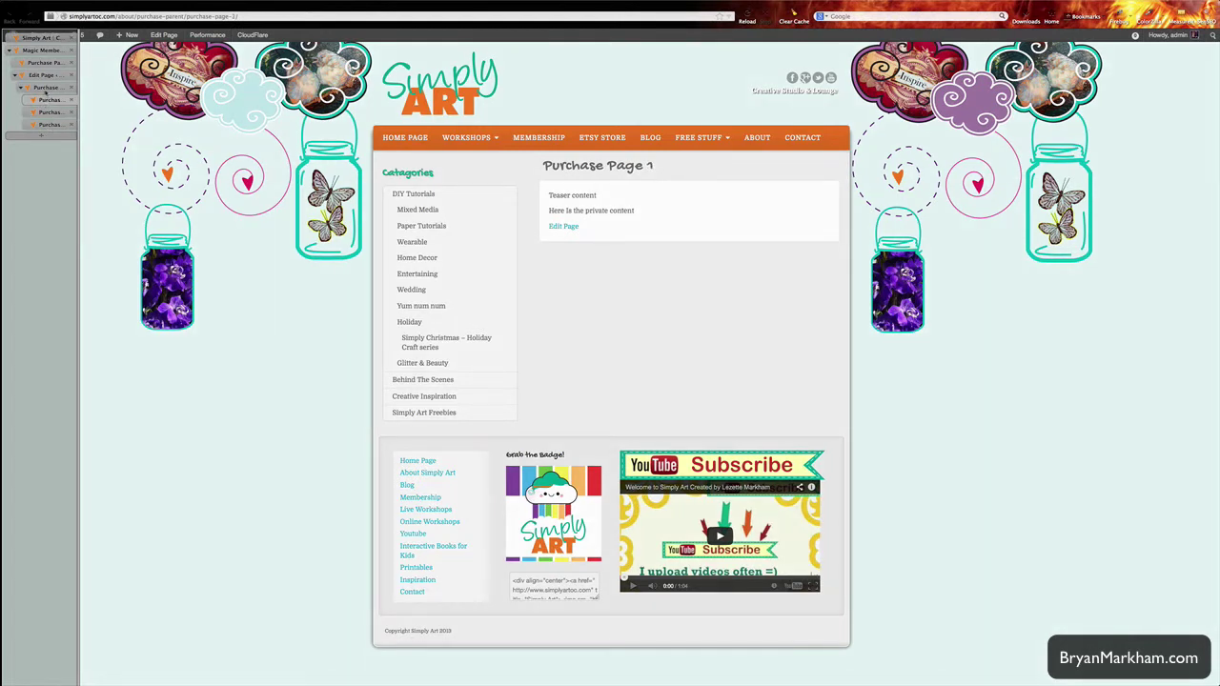
click(44, 88)
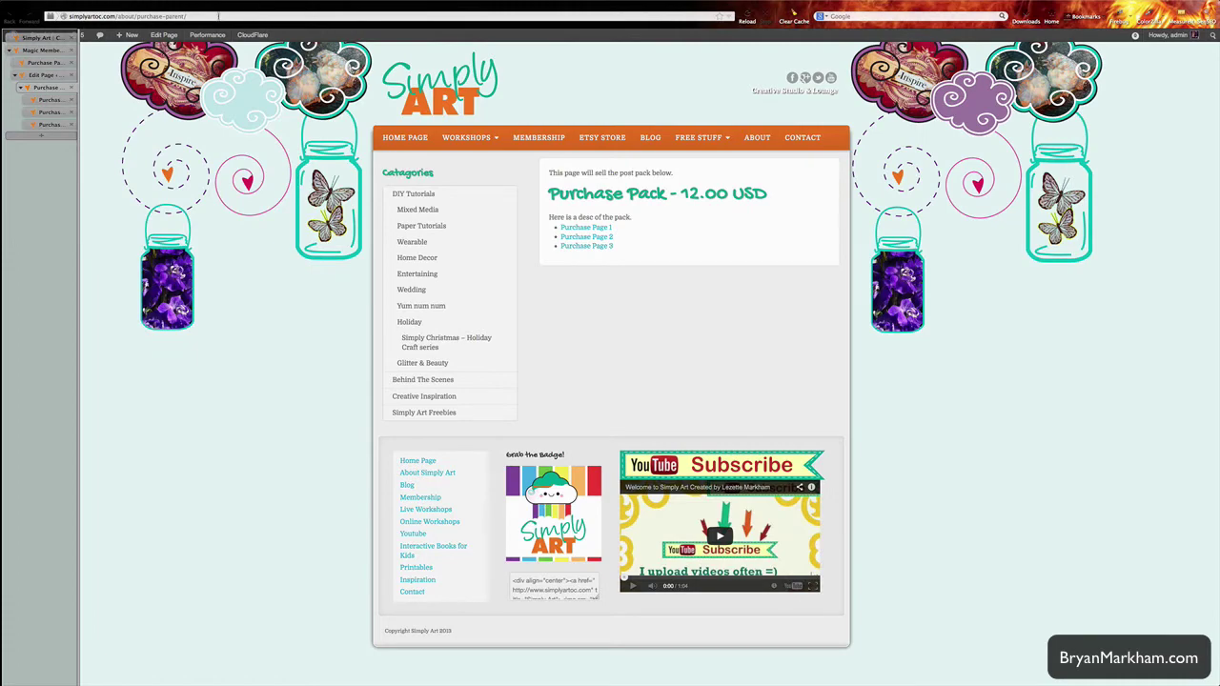
click(218, 16)
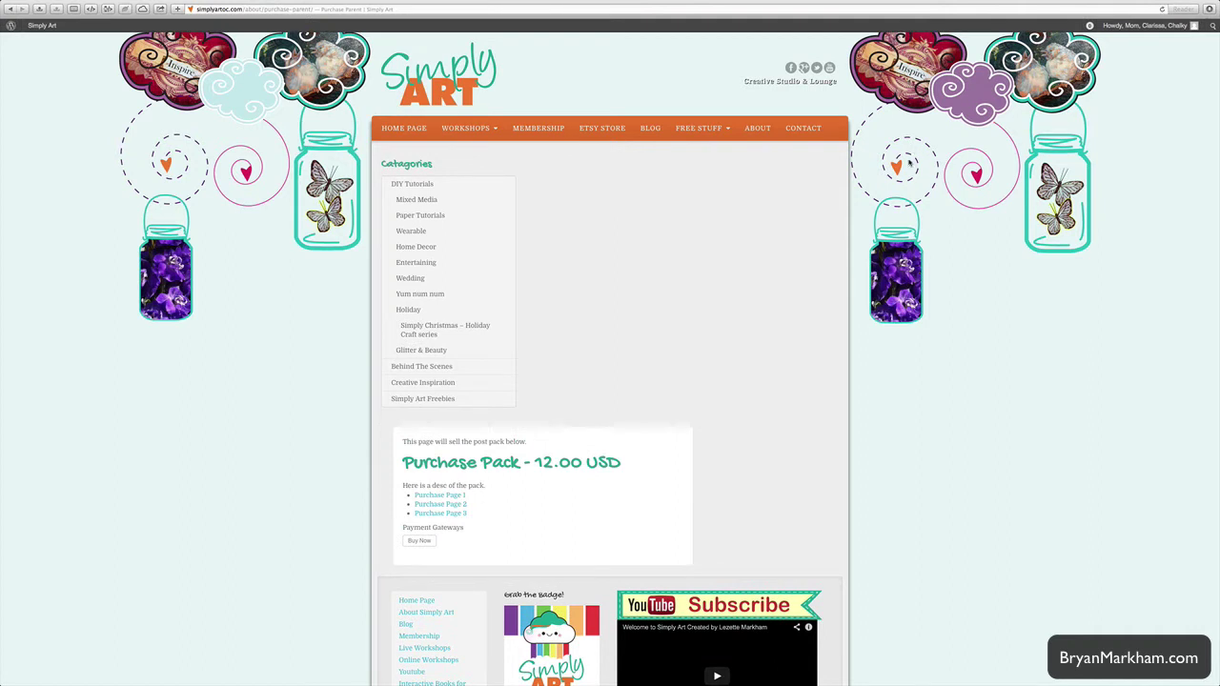
- In Safari, scroll the Purchase Parent page to the Payment Gateways section with Buy Now
scroll(910, 162, down, 2)
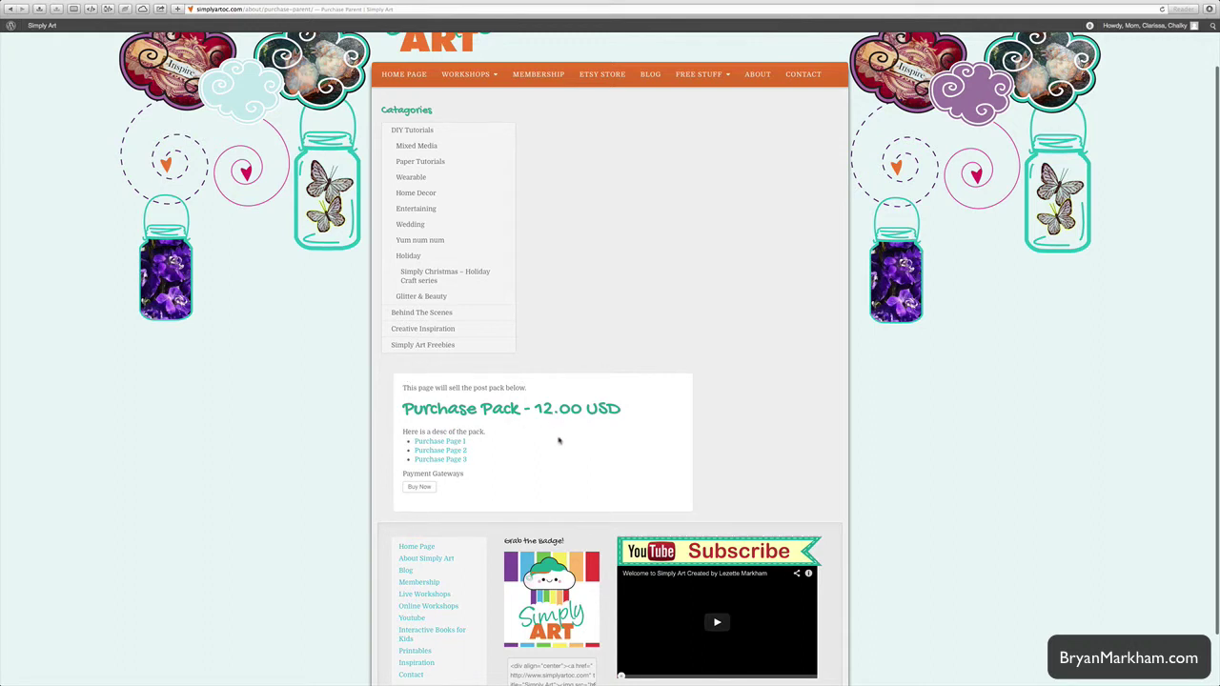
scroll(558, 440, up, 2)
scroll(629, 430, down, 2)
scroll(598, 431, up, 2)
scroll(599, 431, down, 2)
scroll(598, 431, down, 1)
scroll(598, 431, up, 2)
scroll(599, 431, down, 1)
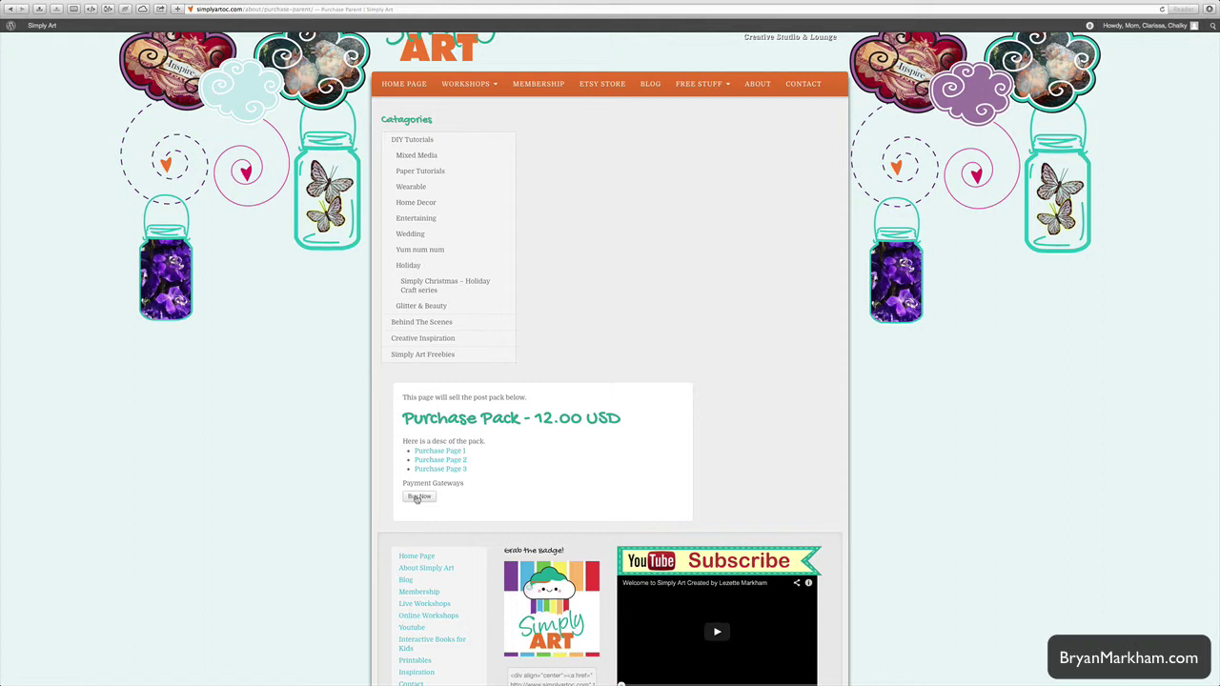
- Buy the Purchase Pack, reaching PayPal checkout with a $12.00 USD order total
click(416, 497)
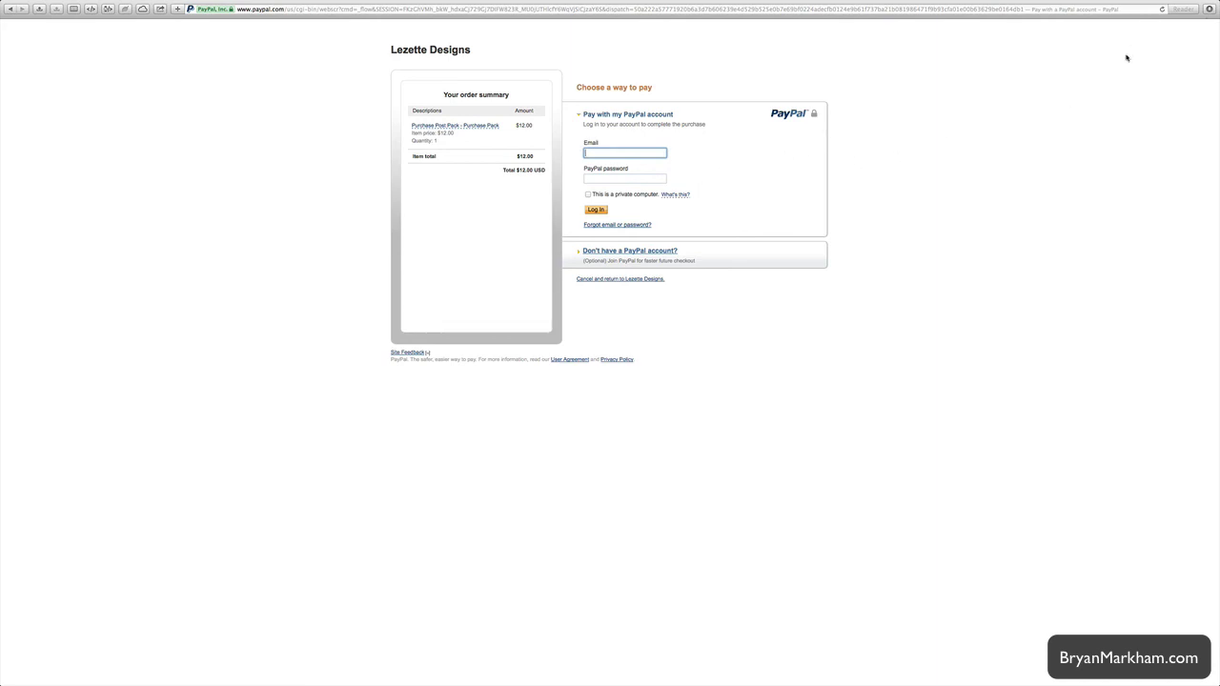
mouse_move(1102, 3)
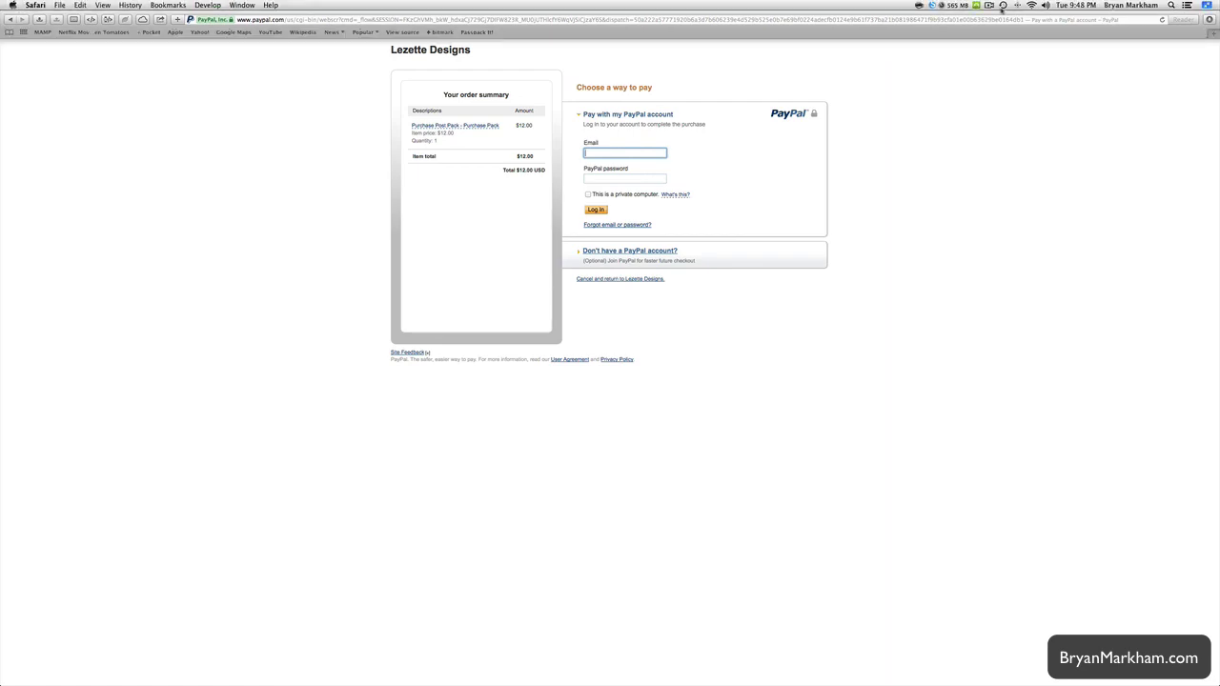